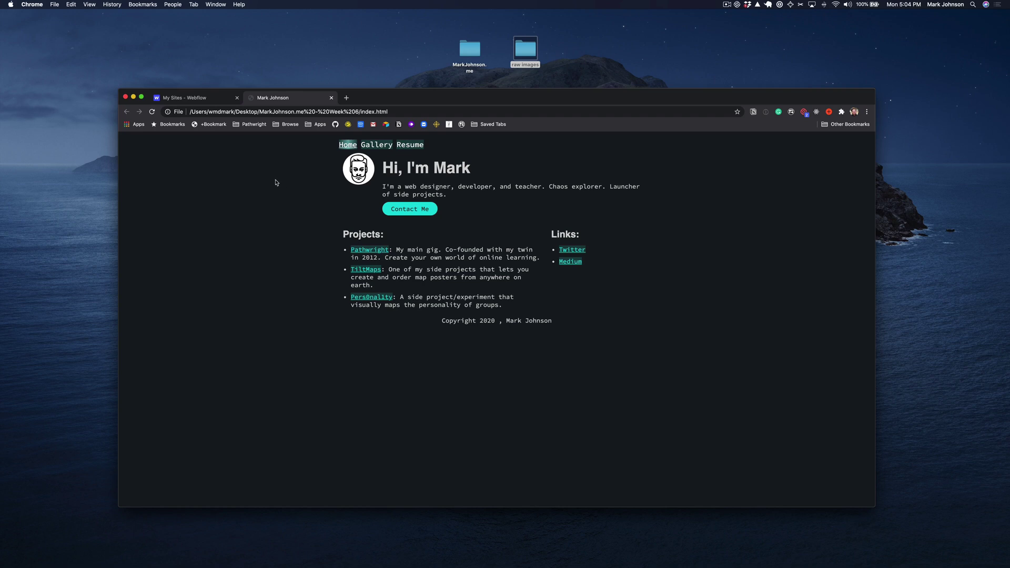
Open webflow.com in a new incognito window.
scroll(269, 179, down, 1)
click(193, 99)
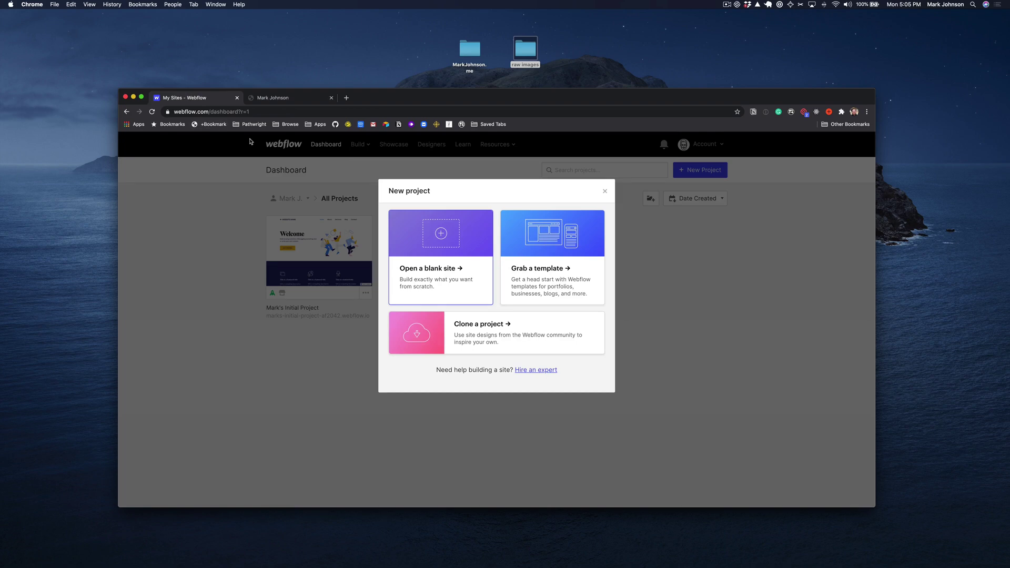
key(super+t)
text(web)
key(Escape)
key(super+shift+n)
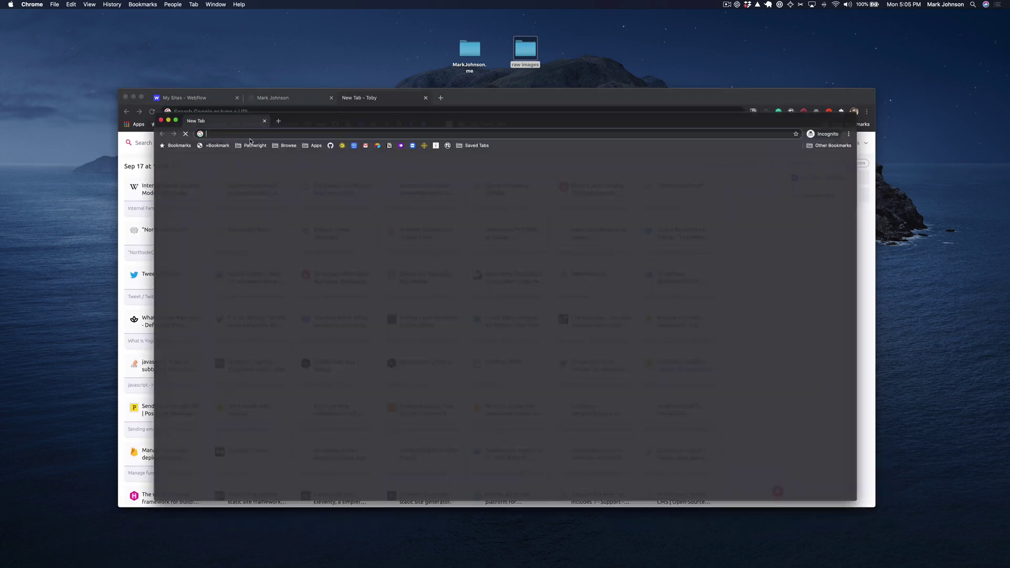
text(webflow.com)
key(Return)
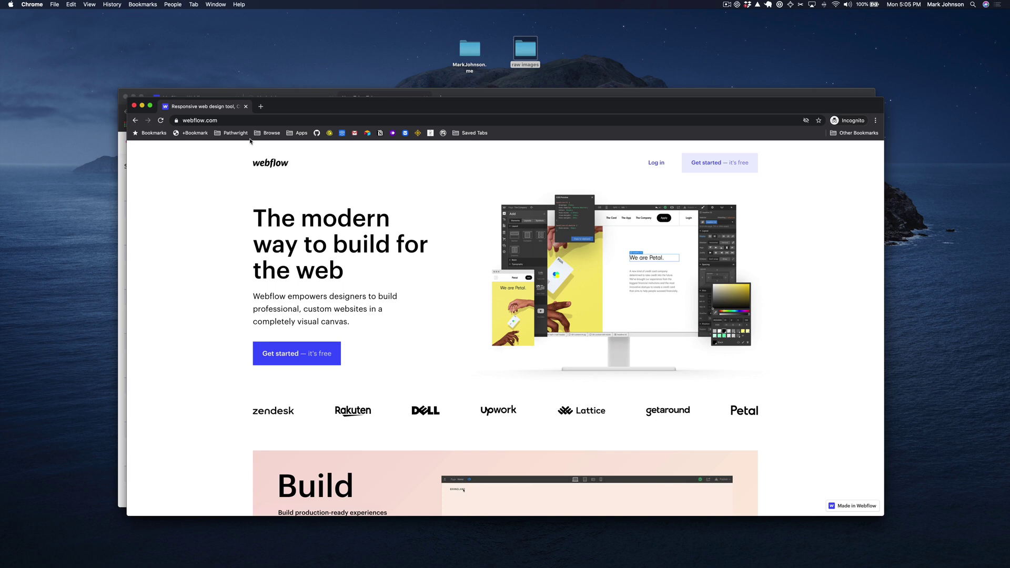
Reposition the browser window with the existing portfolio page and look over the Webflow home page.
click(284, 99)
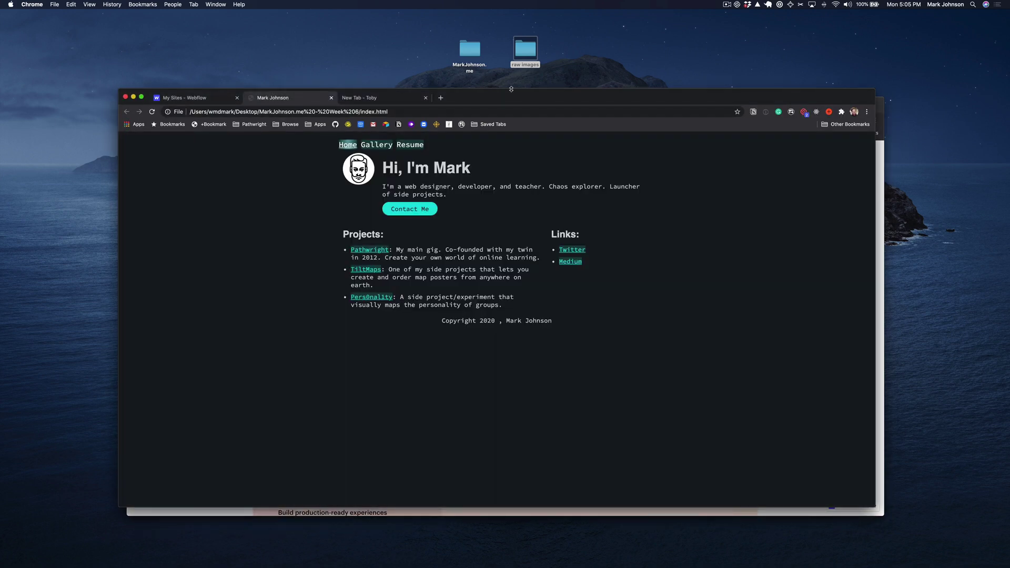
drag(510, 94, 500, 116)
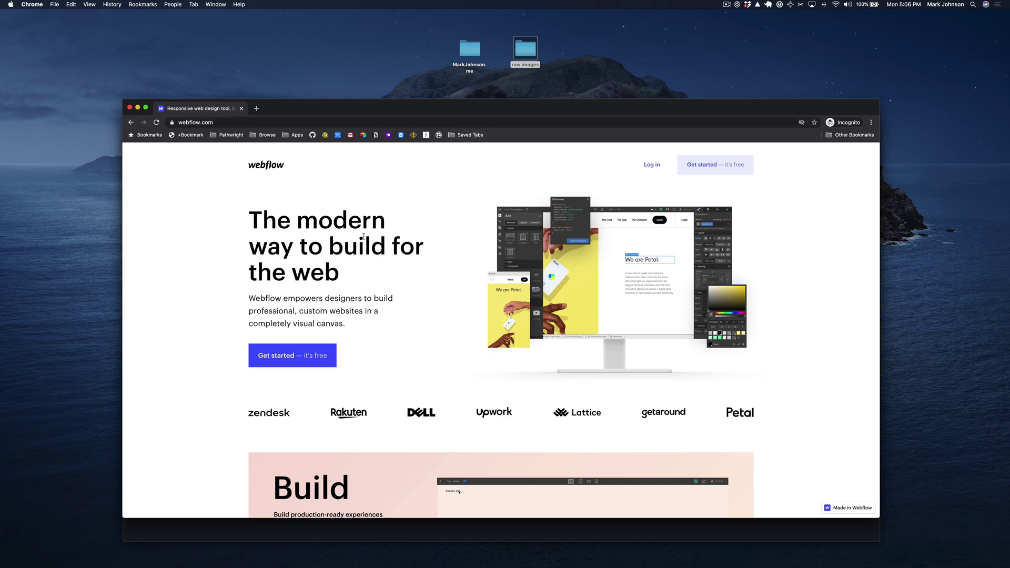
scroll(378, 264, down, 2)
scroll(378, 263, up, 2)
Close the Toby new tab in the portfolio window and enlarge that window slightly to cover the one behind it.
key(super+grave)
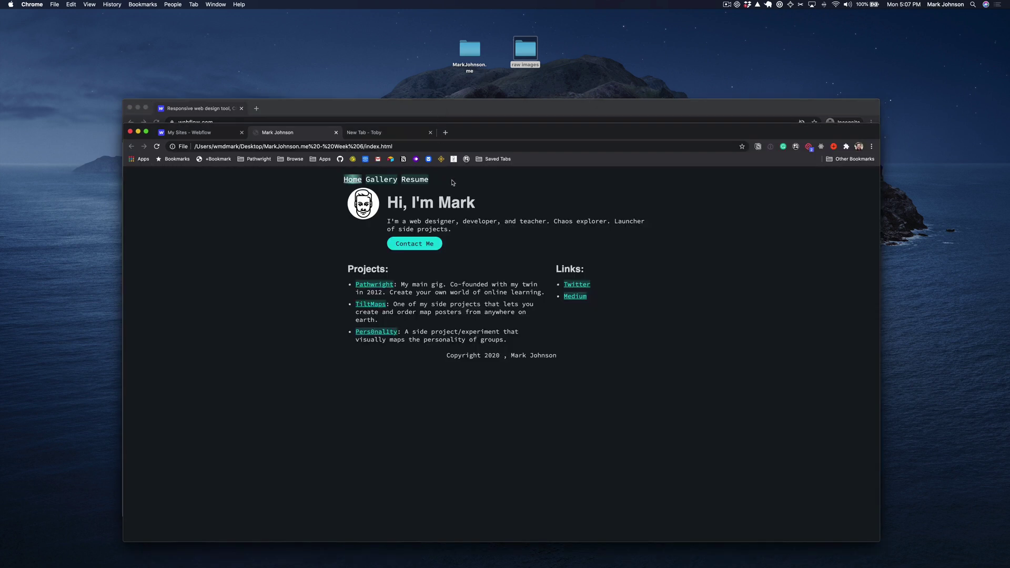
drag(550, 138, 544, 123)
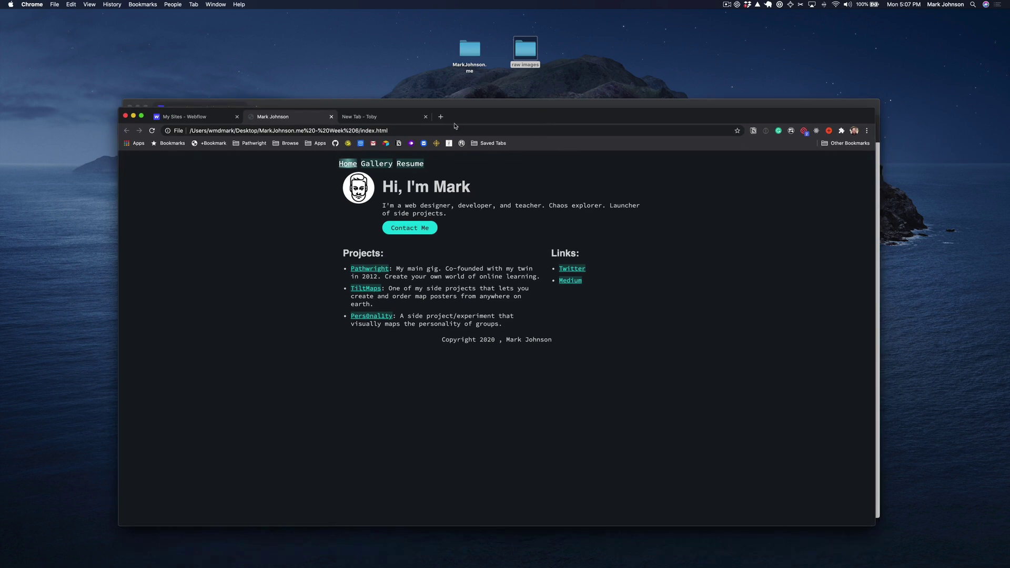
click(426, 117)
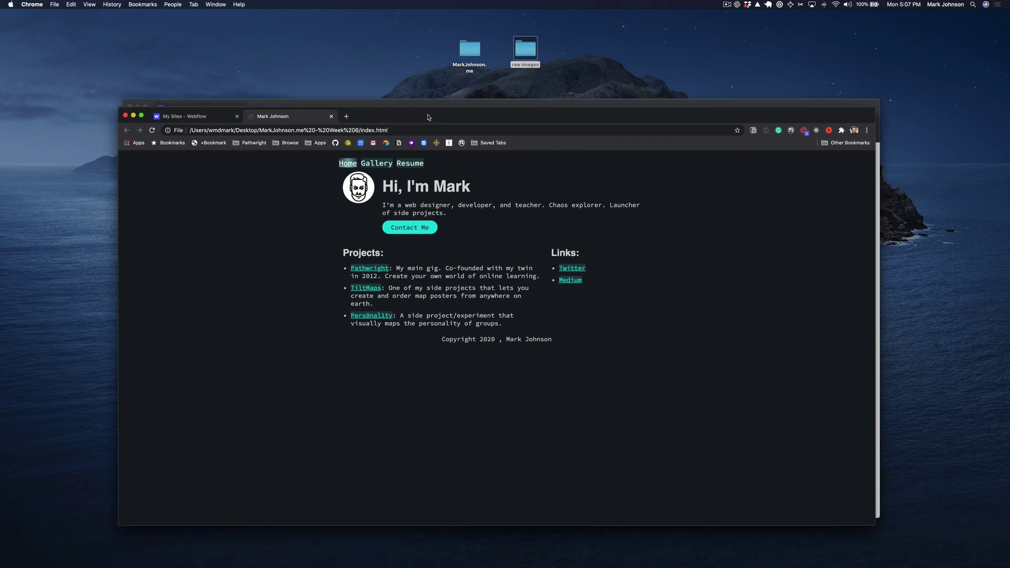
drag(426, 119, 429, 111)
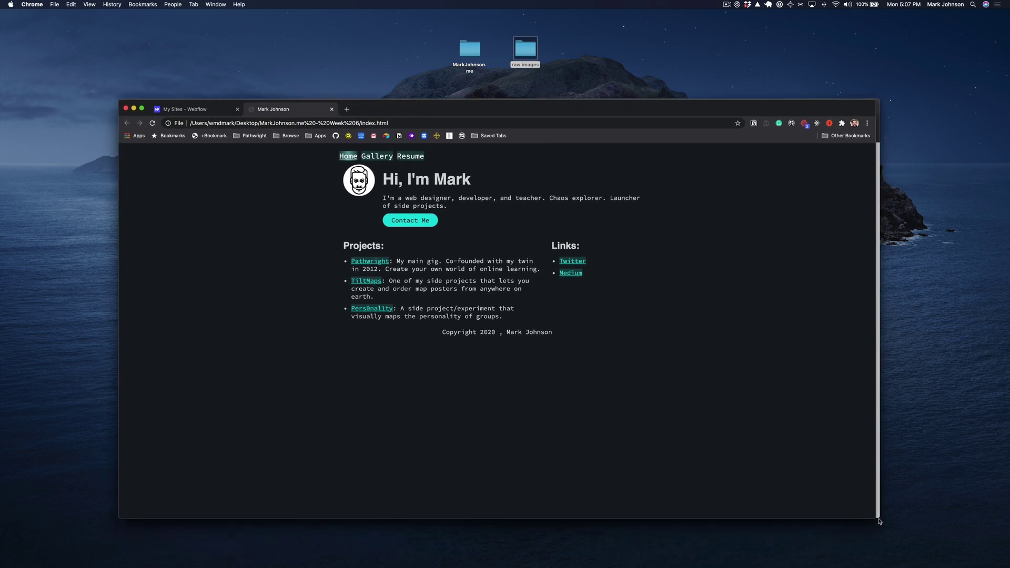
mouse_move(878, 518)
mouse_down()
mouse_move(903, 520)
mouse_move(869, 529)
mouse_move(887, 539)
mouse_move(893, 529)
mouse_up()
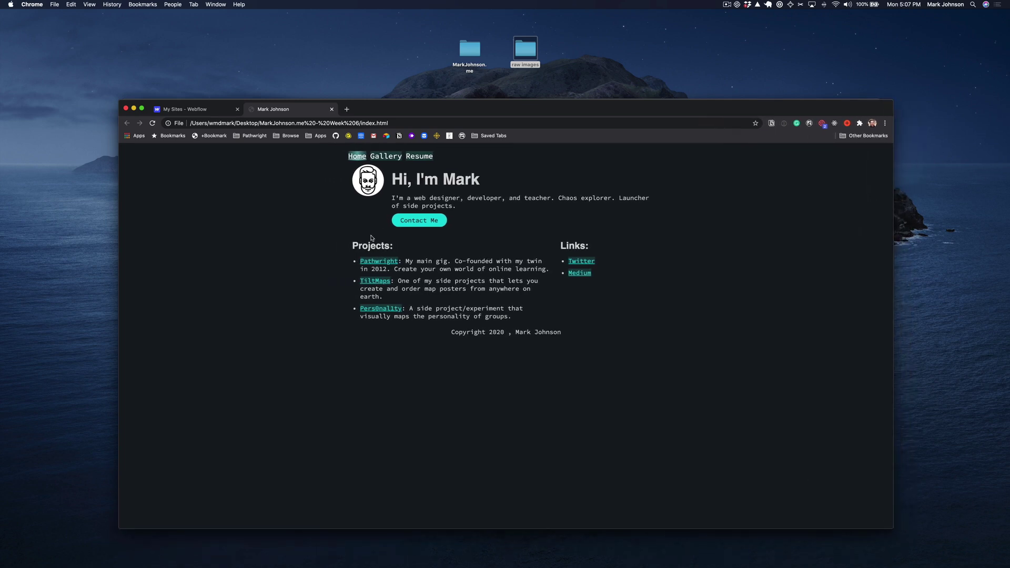
Detach the portfolio page into its own window and arrange it side by side with the Webflow dashboard.
click(186, 109)
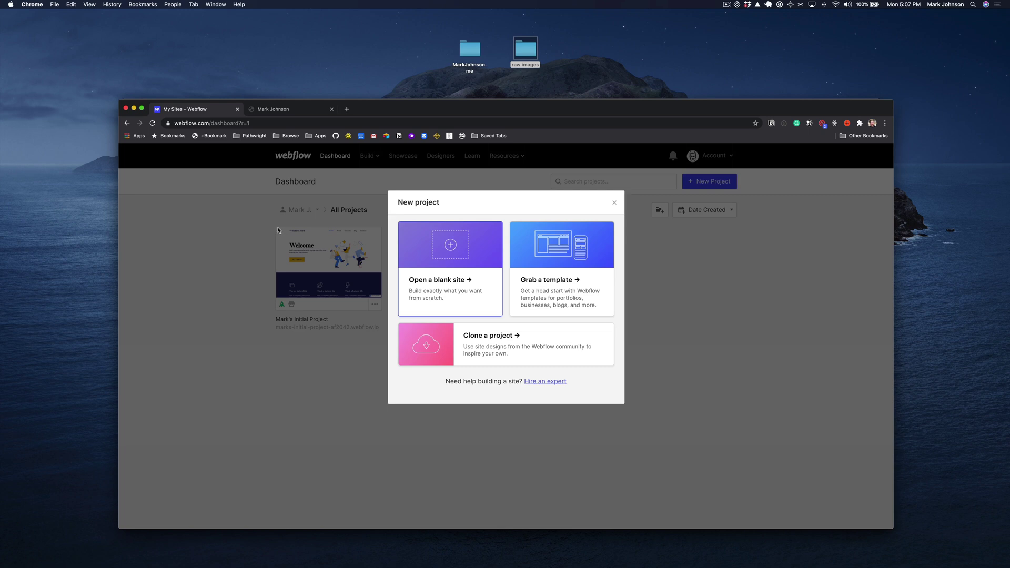
click(261, 113)
drag(317, 164, 669, 438)
click(661, 435)
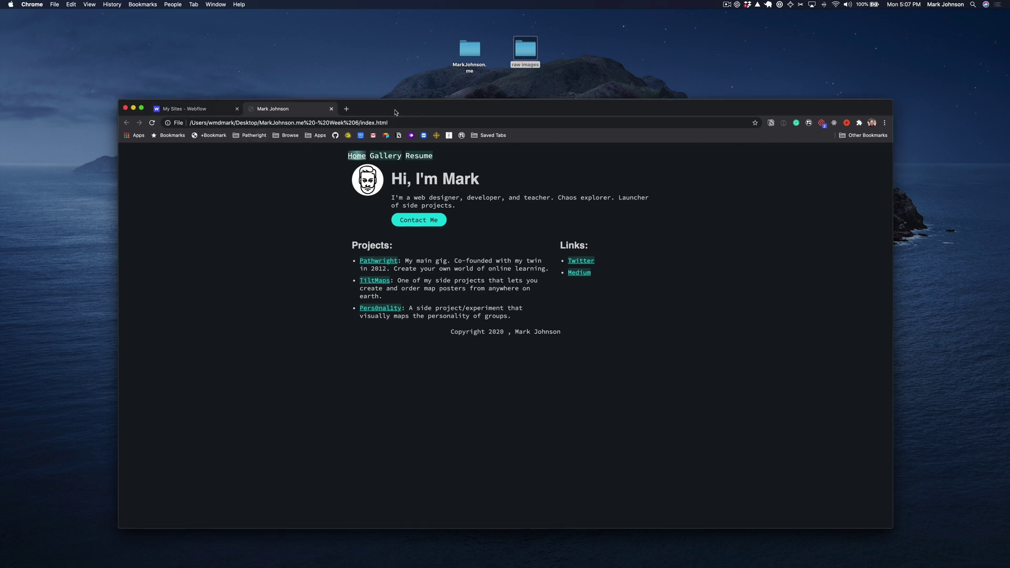
drag(292, 109, 298, 203)
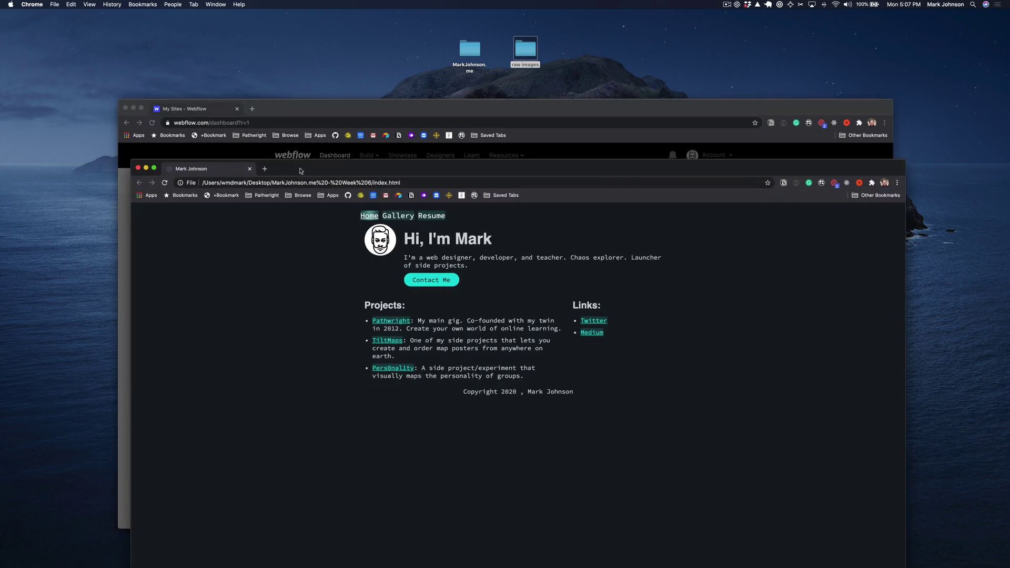
key(ctrl+alt+Right)
click(272, 248)
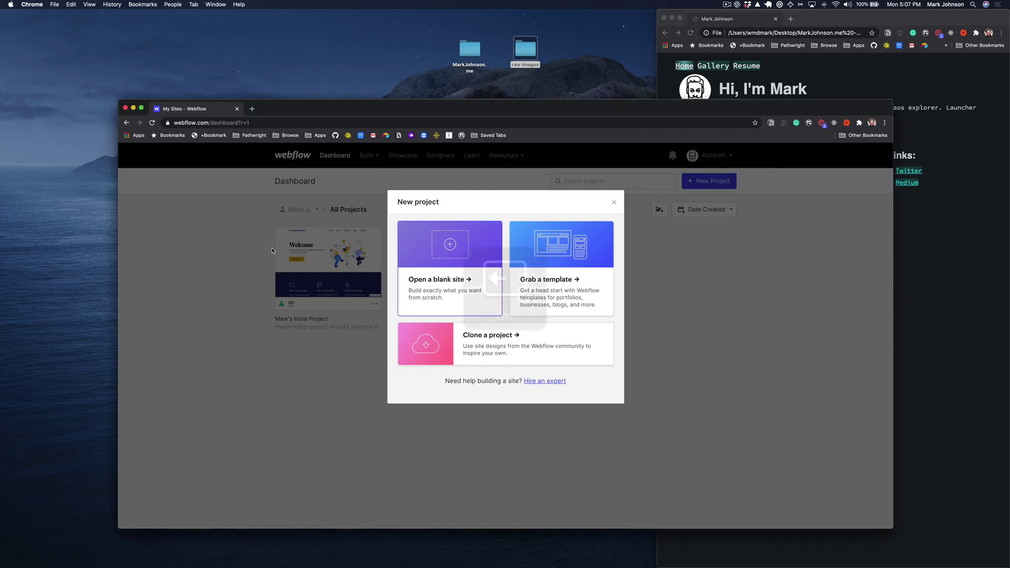
key(ctrl+alt+Left)
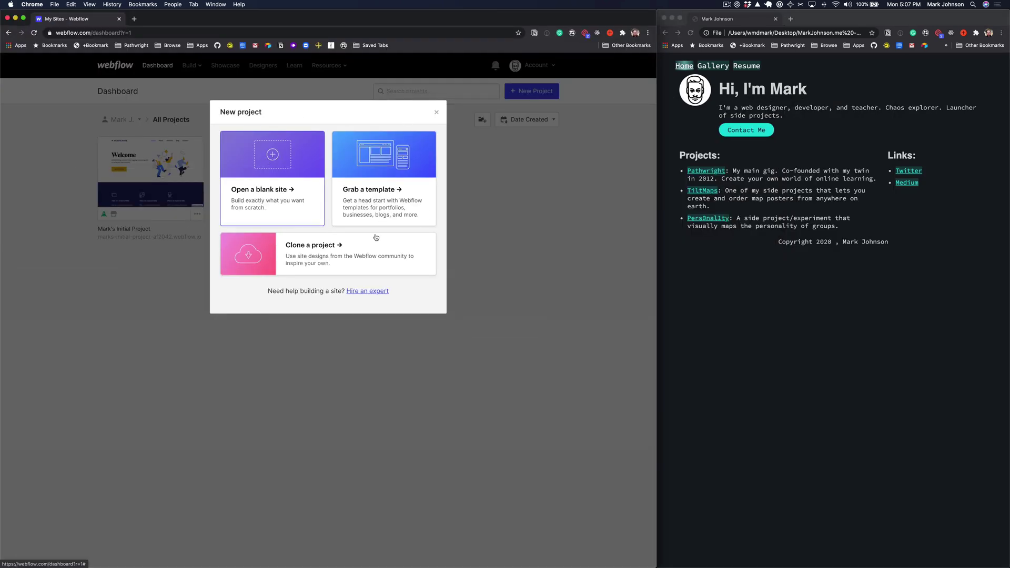
Create a new Webflow project from a blank site, naming it after the personal site's domain.
click(436, 112)
mouse_move(133, 169)
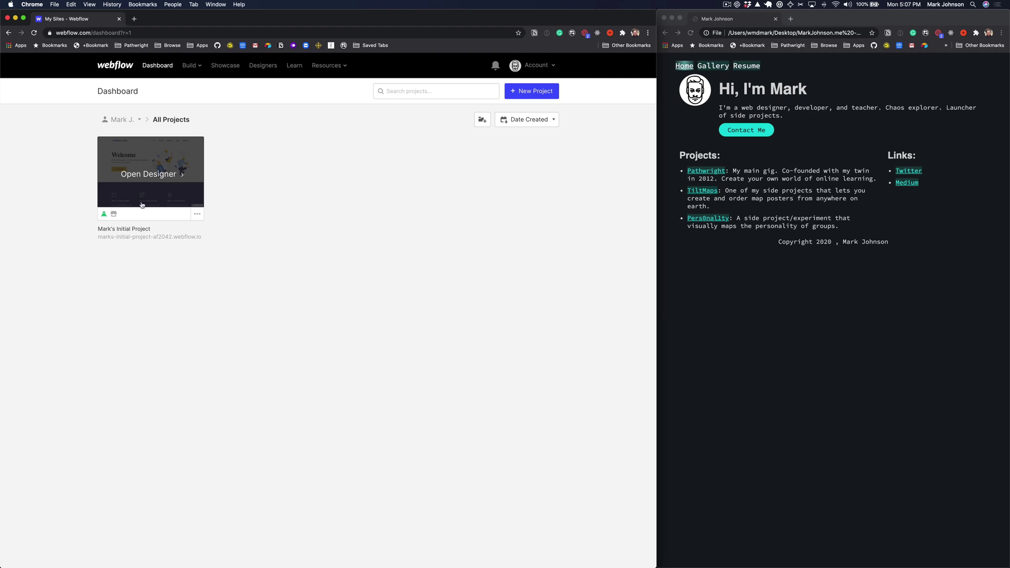
click(525, 91)
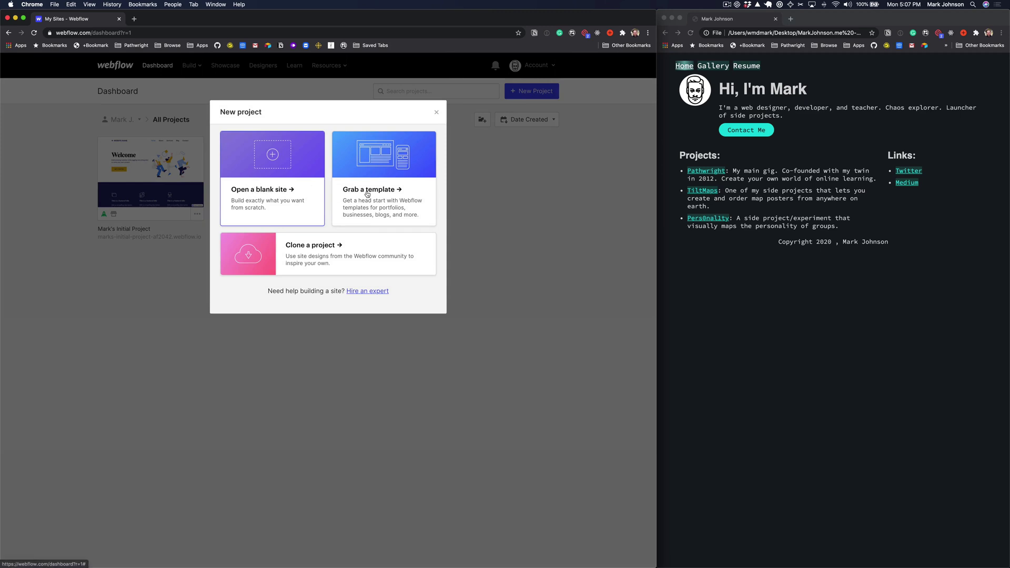
click(268, 195)
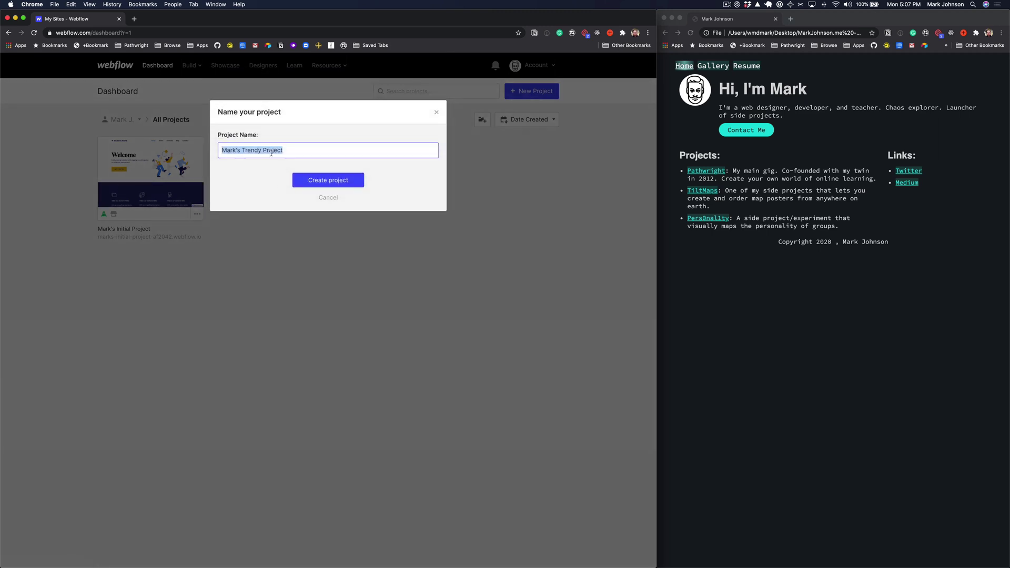
text(M)
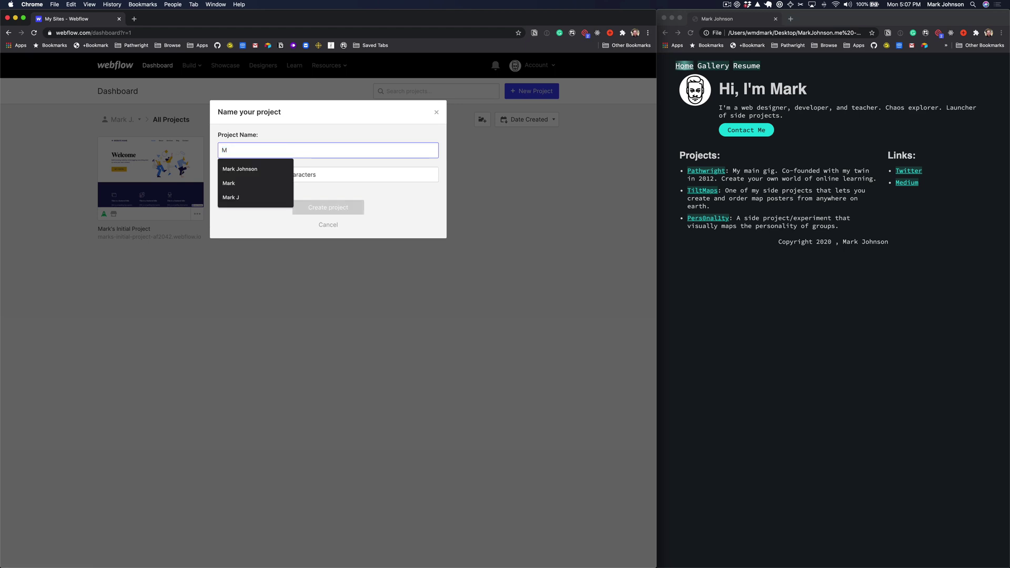
text(arkJohnson.me)
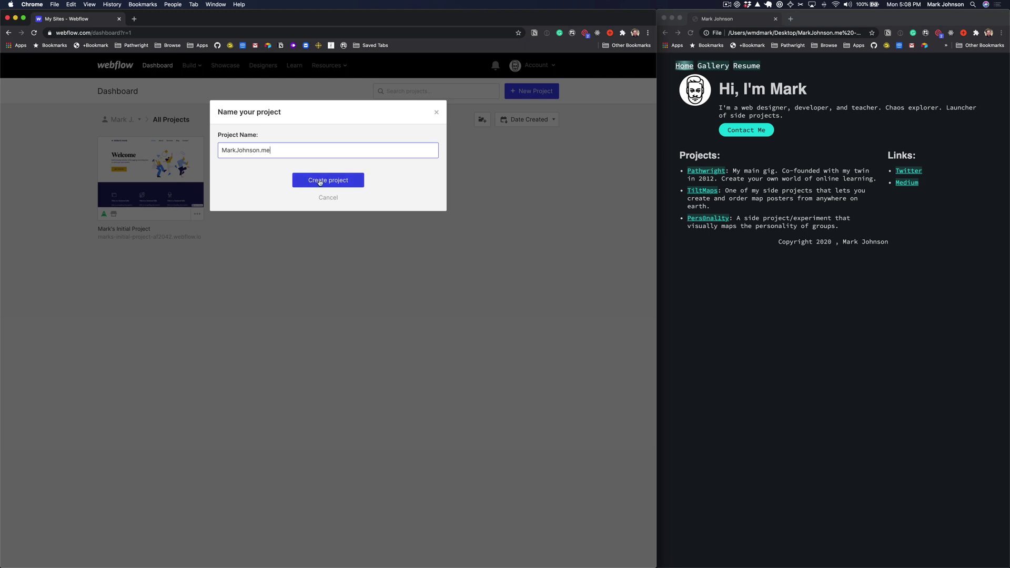
click(356, 184)
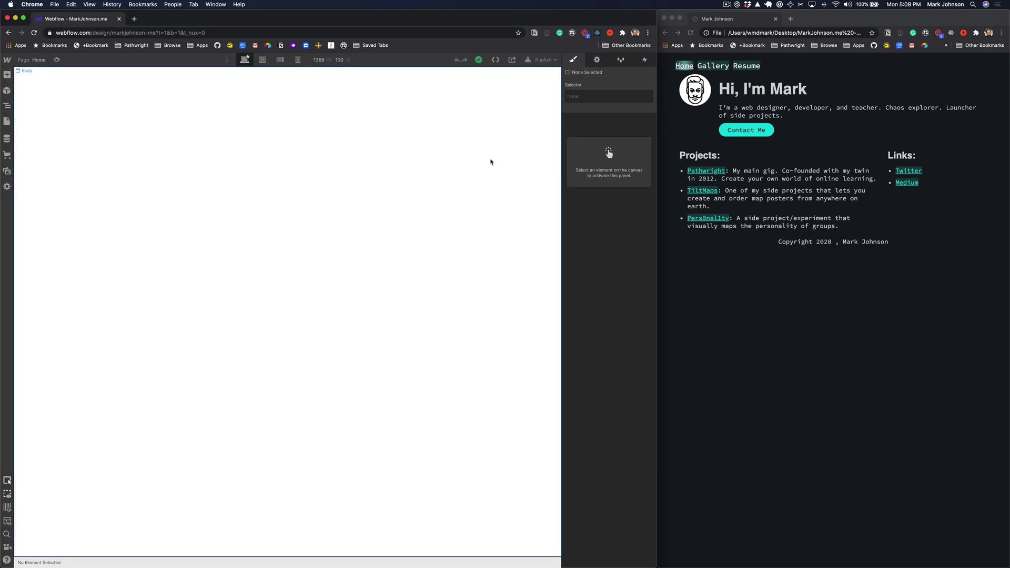
Widen the portfolio page's window so that it overlaps part of the Webflow Designer.
click(674, 135)
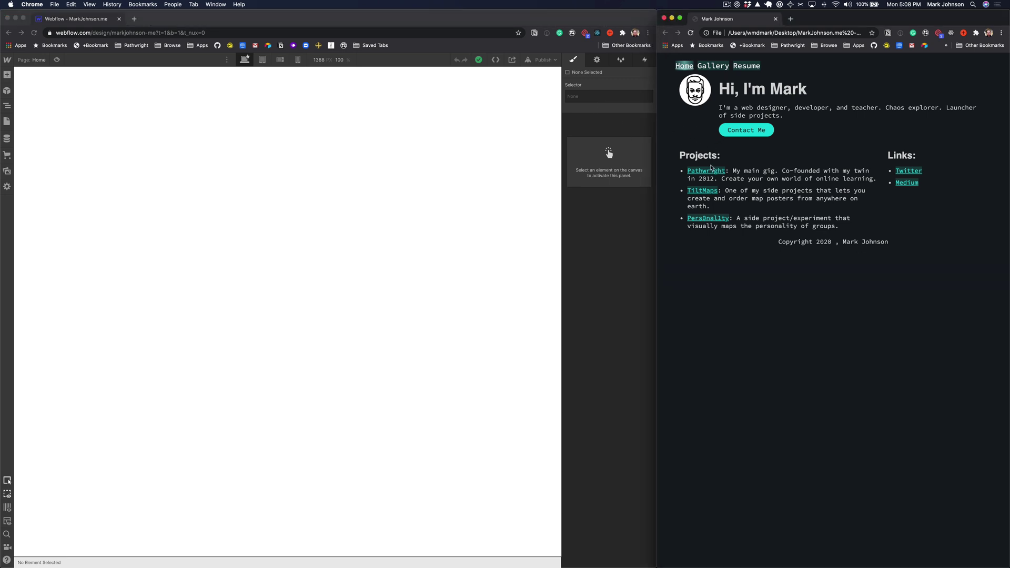
click(180, 174)
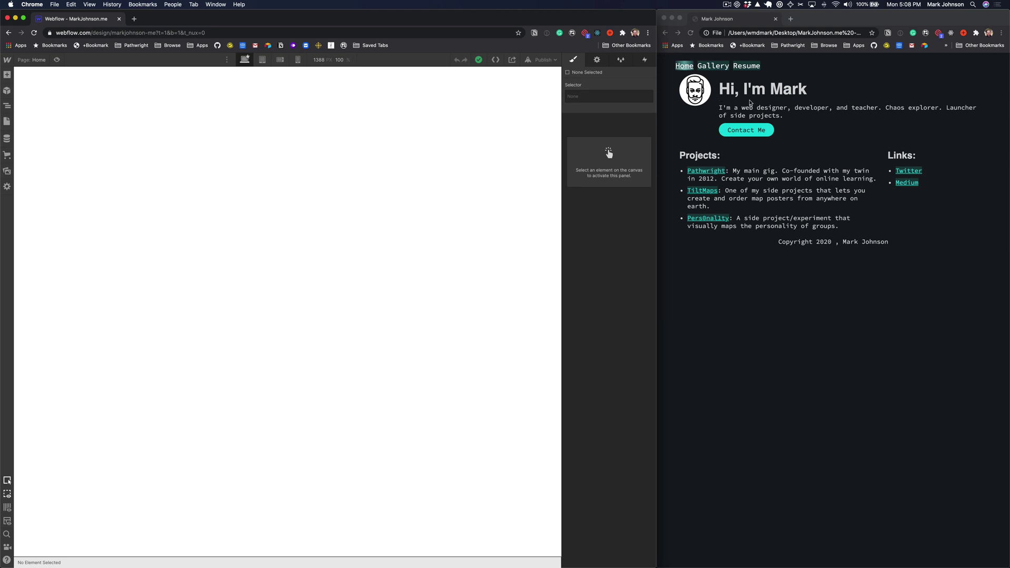
click(736, 91)
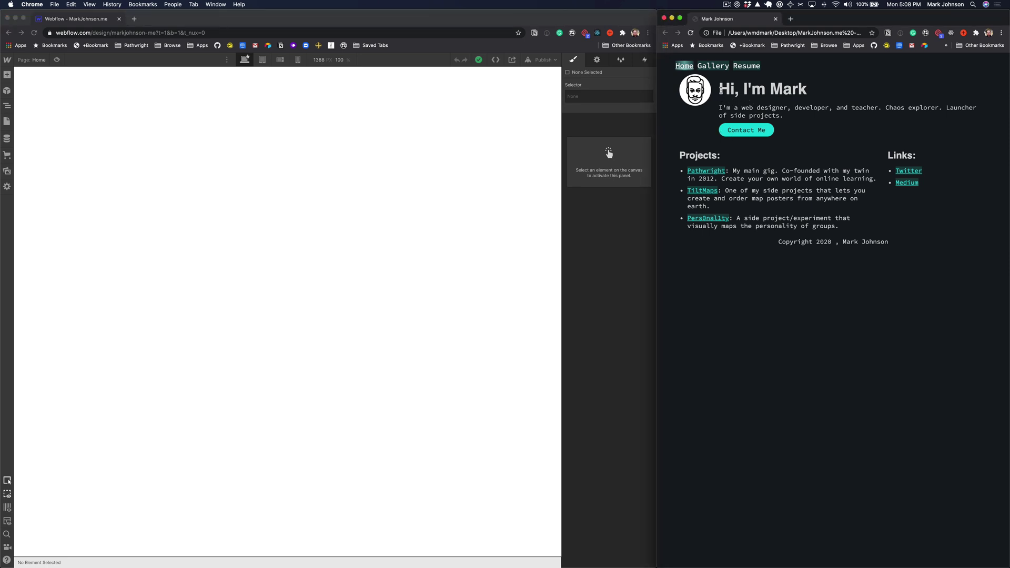
drag(720, 90, 790, 88)
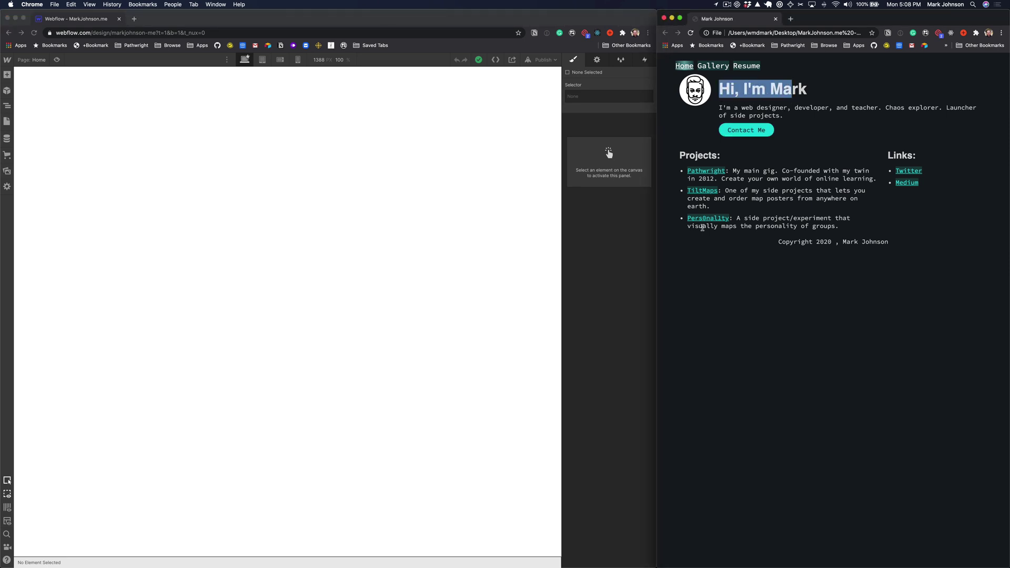
drag(658, 262, 458, 243)
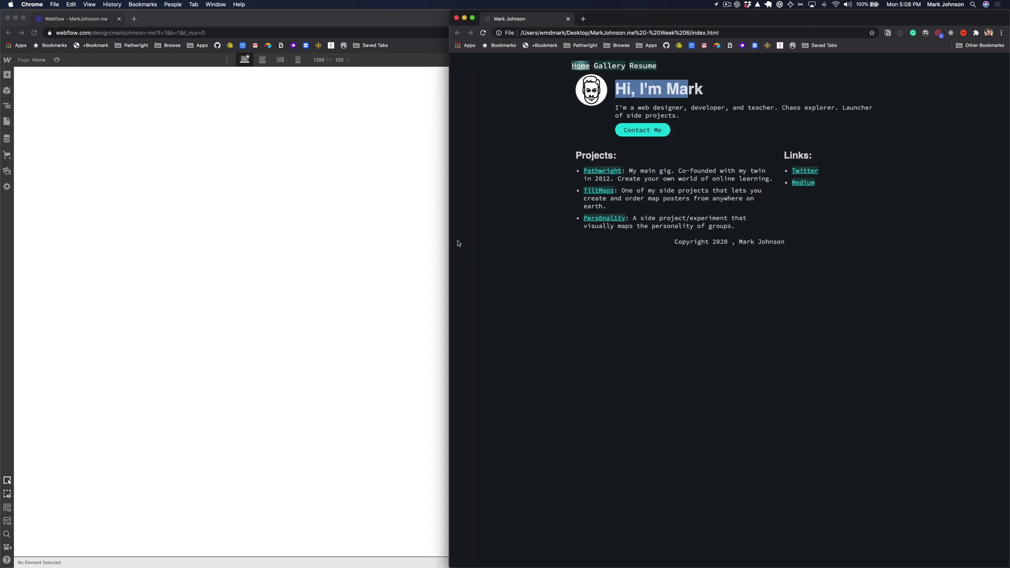
Inspect the portfolio page in the developer tools and examine the main element's structure and styles.
right_click(517, 183)
right_click(655, 156)
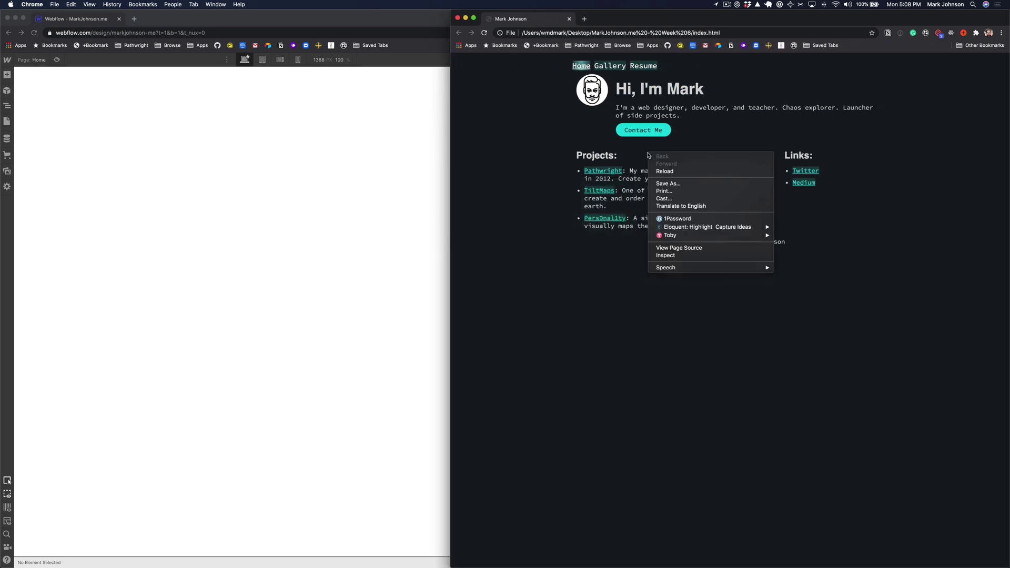
click(666, 255)
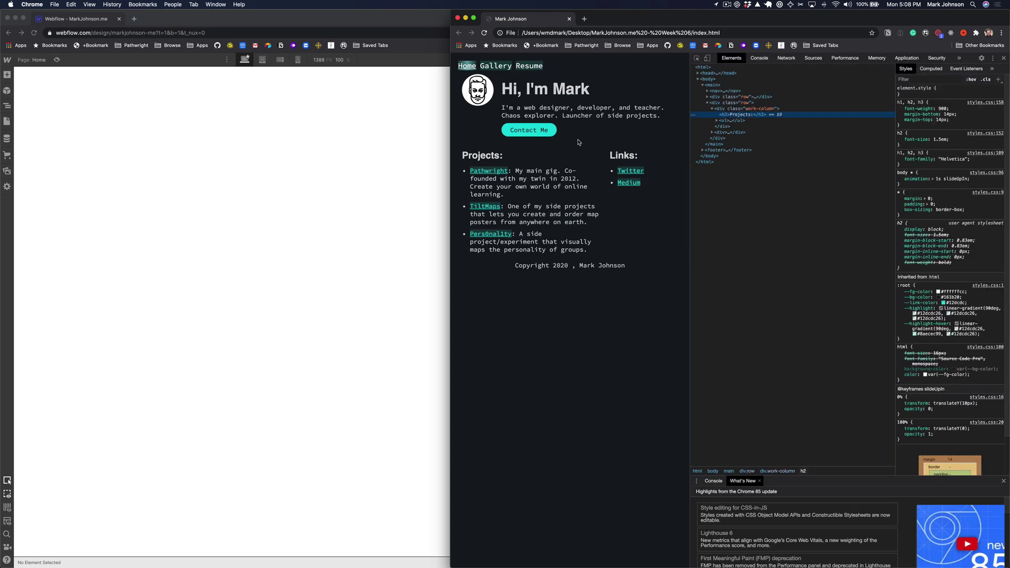
click(714, 87)
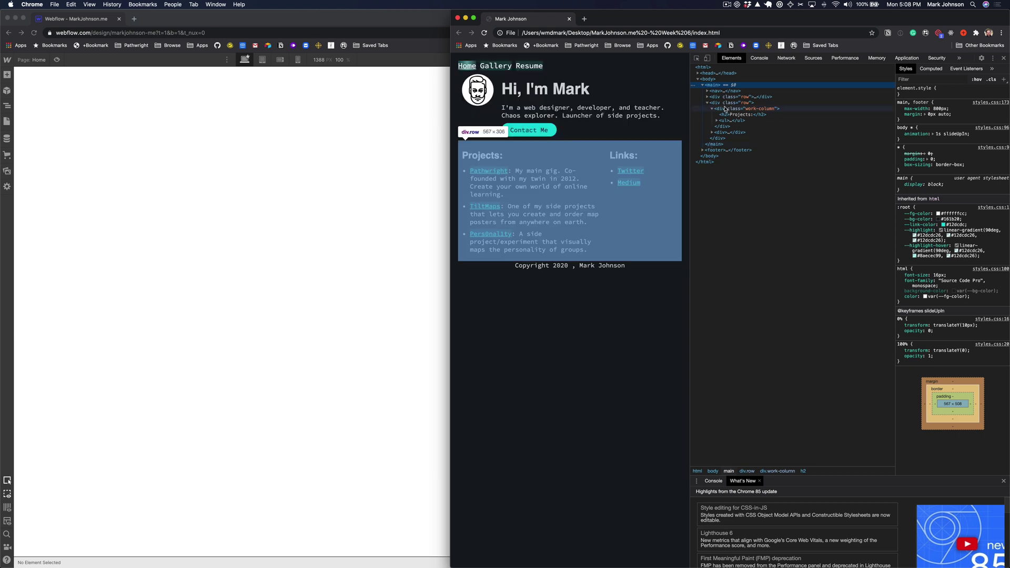
click(194, 216)
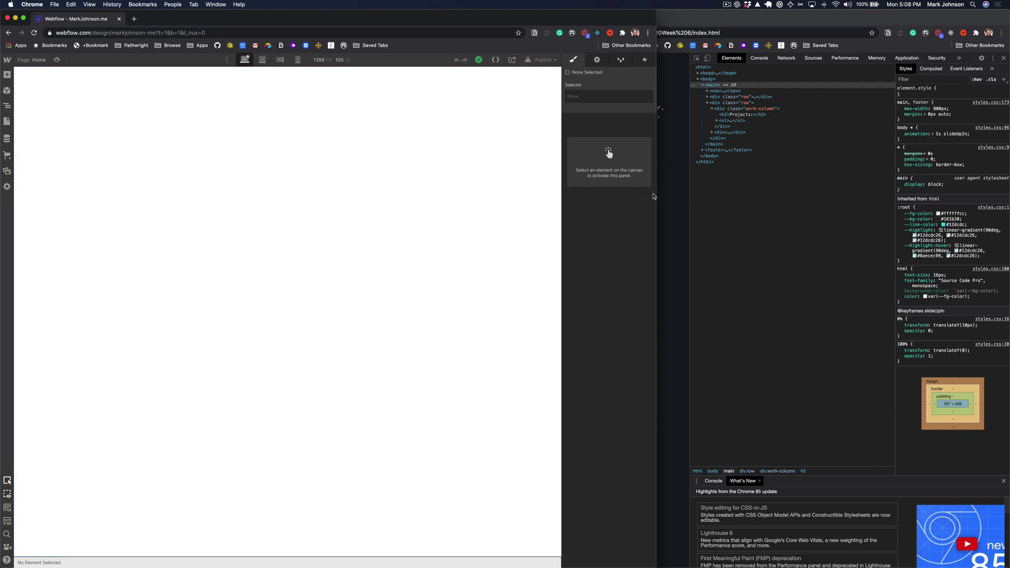
click(708, 89)
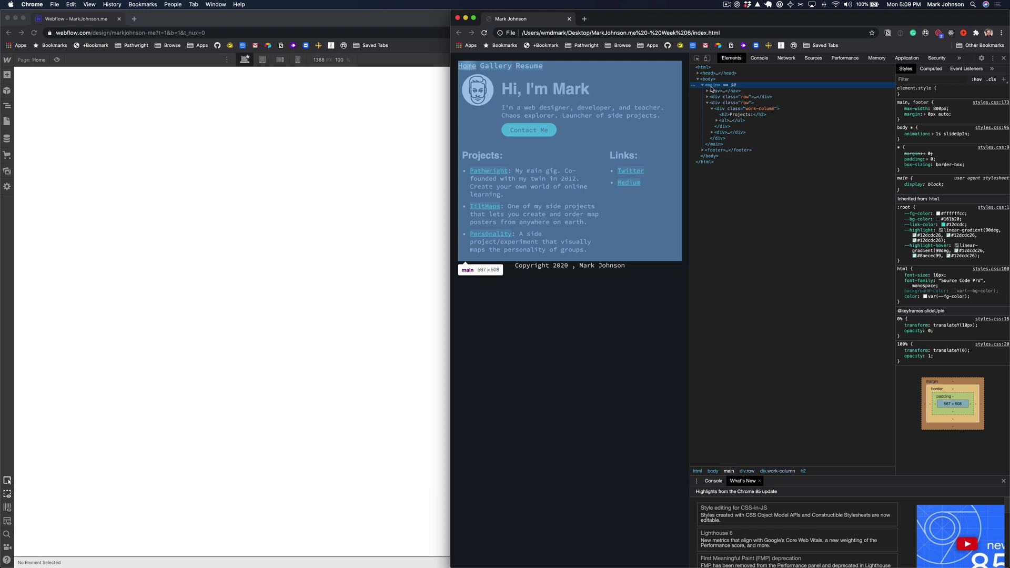
Add a Container layout element to the body of the blank Webflow page.
click(167, 147)
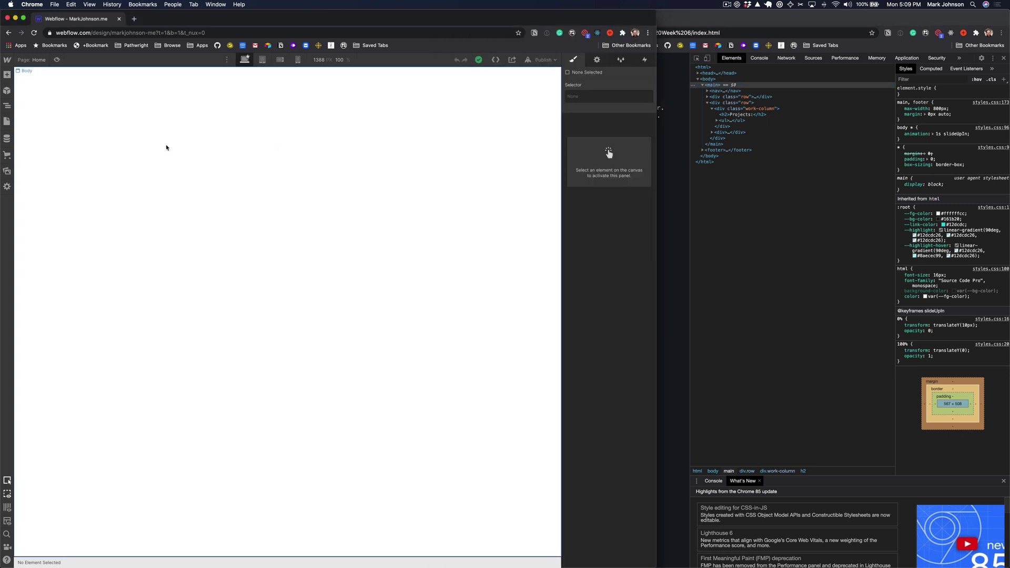
click(7, 75)
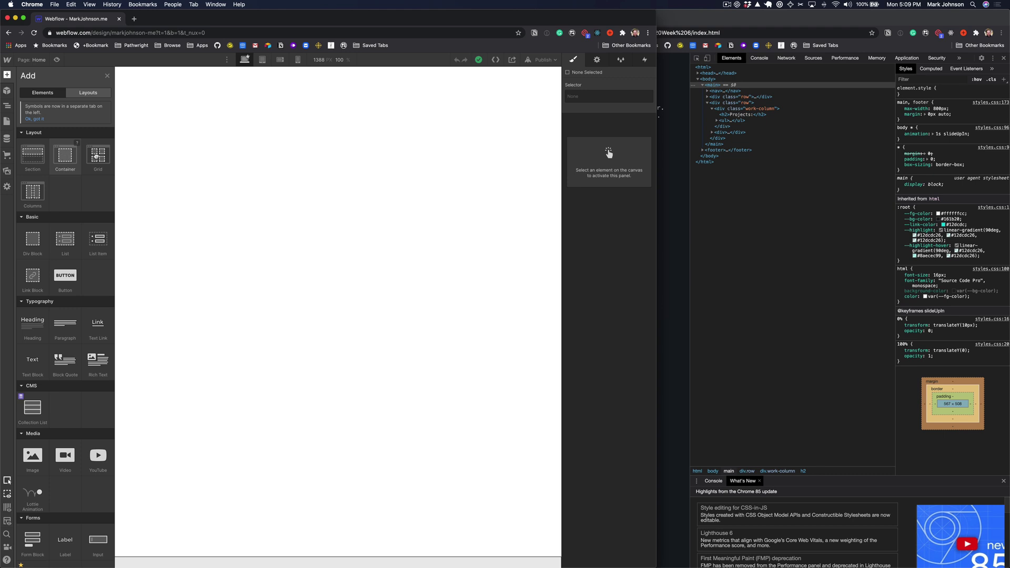
drag(66, 157, 263, 160)
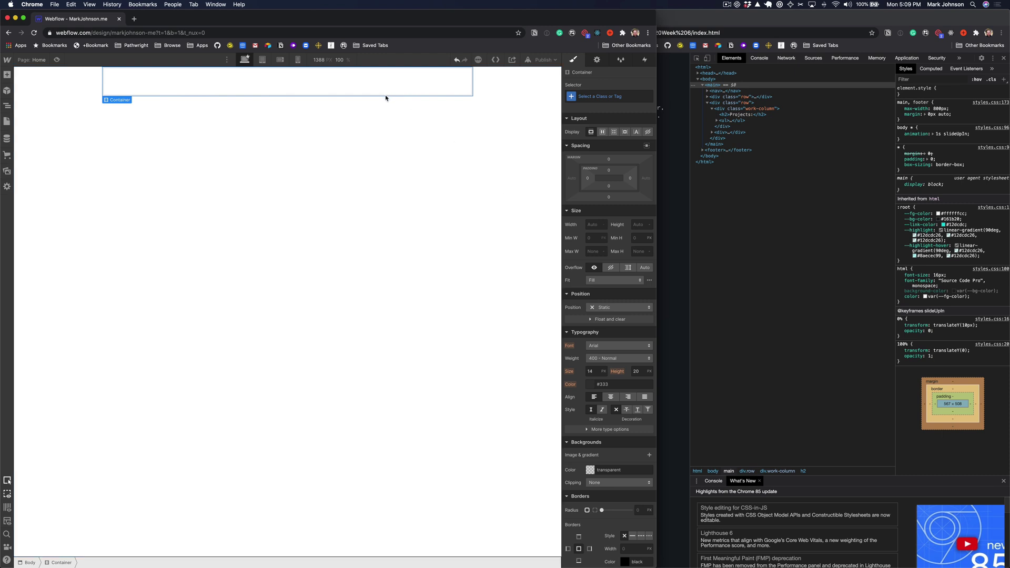
mouse_move(597, 230)
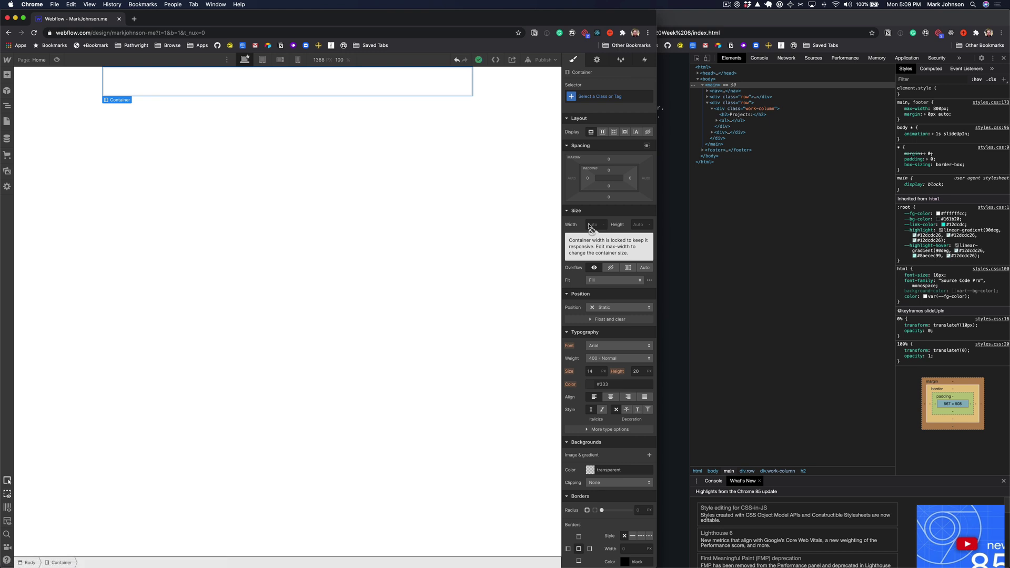
Set the container's maximum width to 800 px.
scroll(589, 229, down, 3)
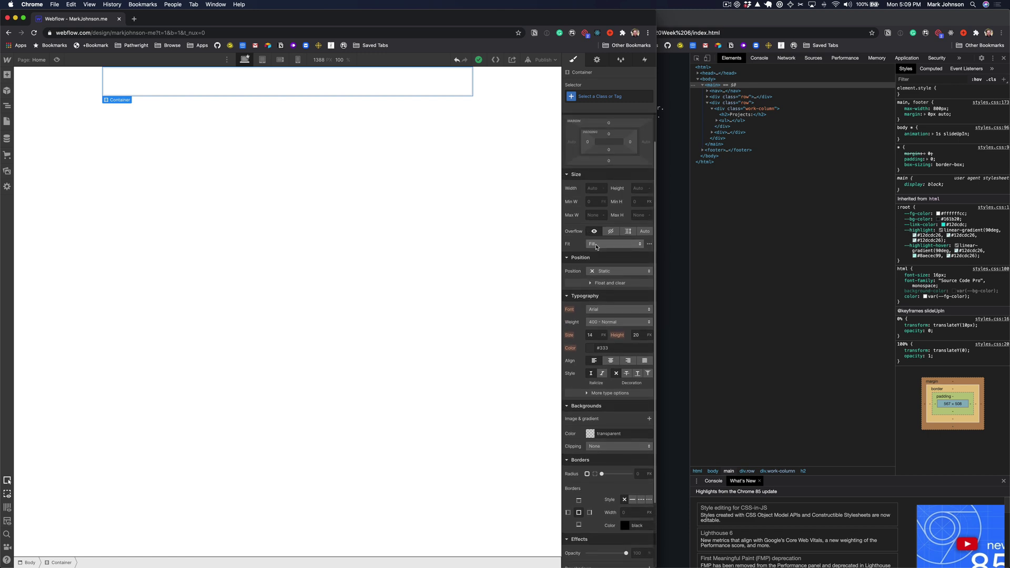
click(596, 216)
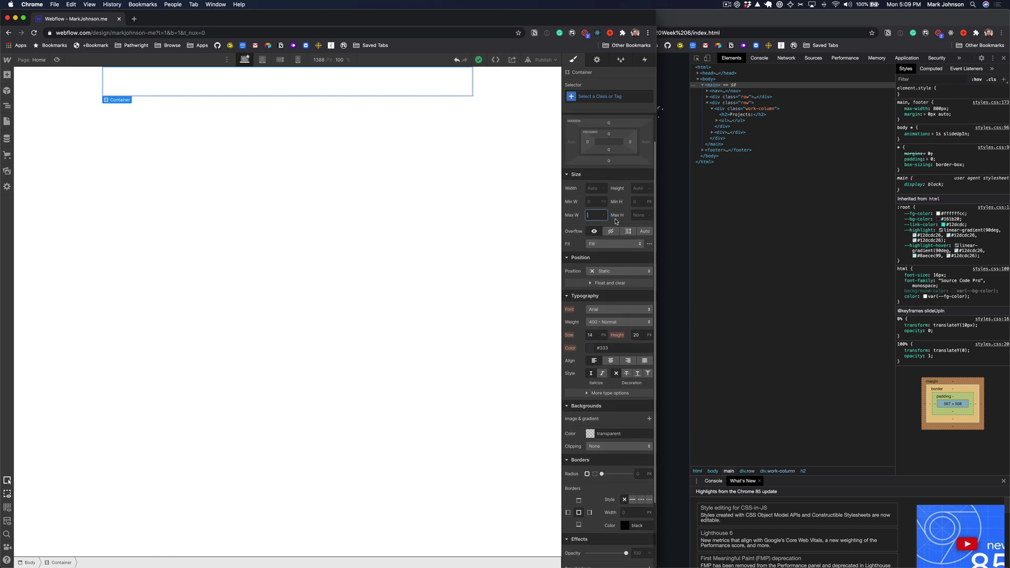
text(800)
key(Return)
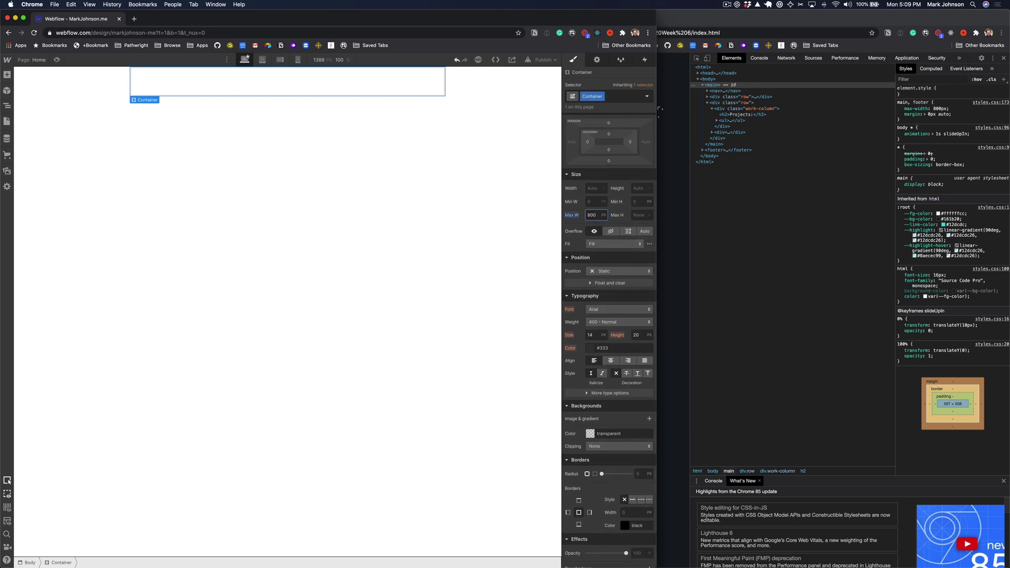
Enlarge the developer tools of the portfolio page and check the main element's max-width and margin rules.
click(898, 120)
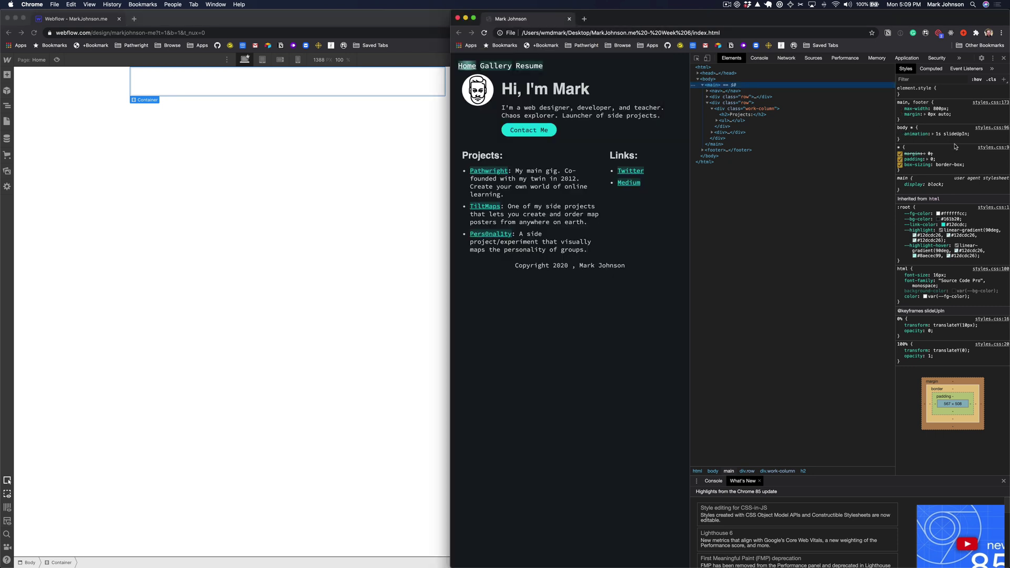
key(super+equal)
key(super+equal)
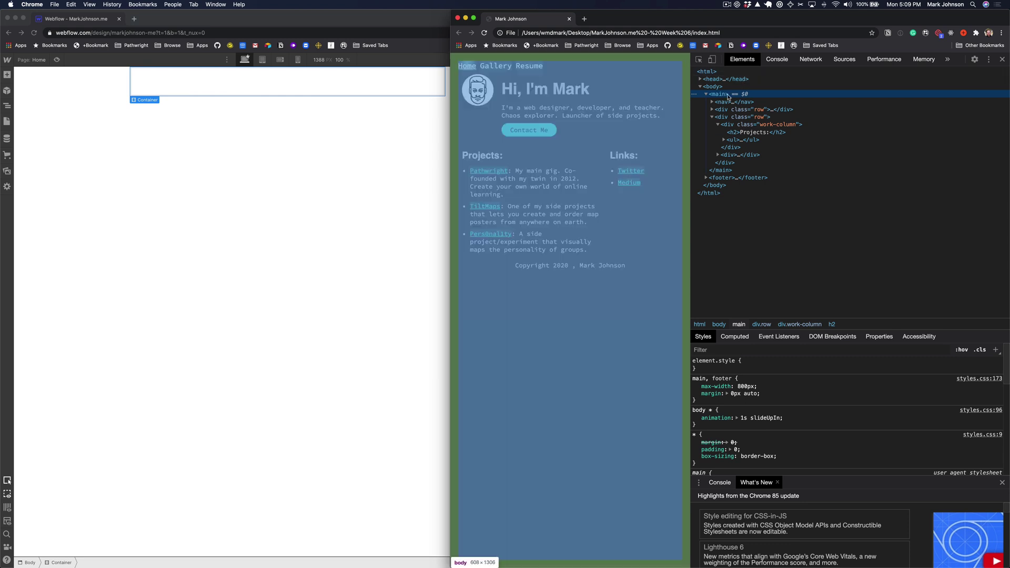
scroll(743, 366, down, 1)
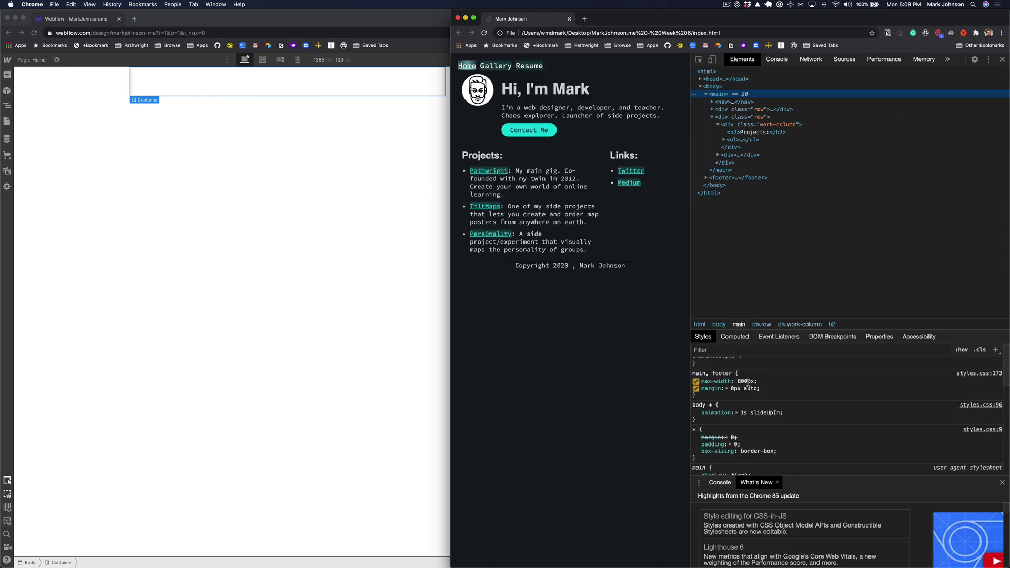
click(192, 268)
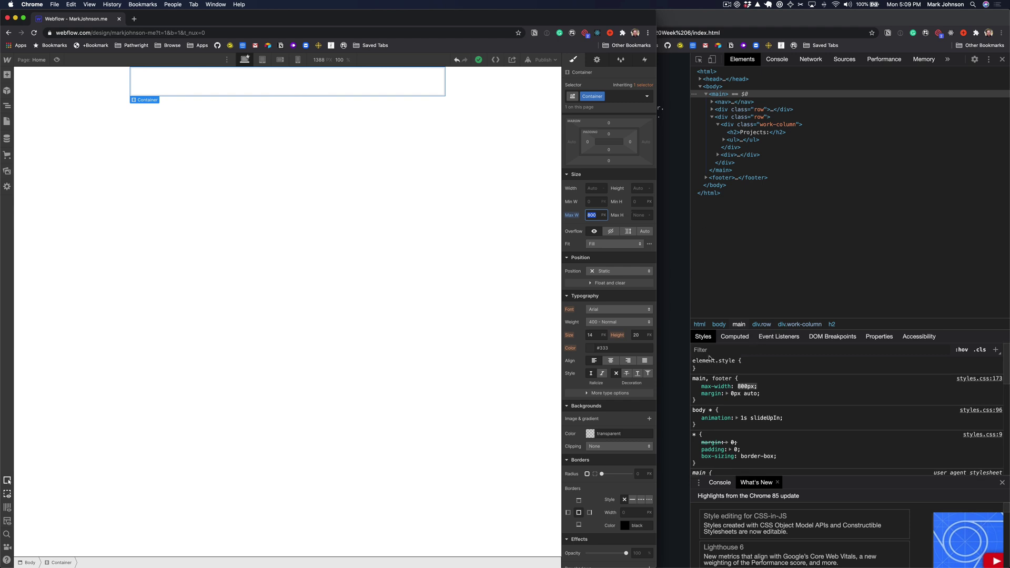
Inspect the portfolio page's body element and copy the value of its --bg-color variable.
right_click(687, 328)
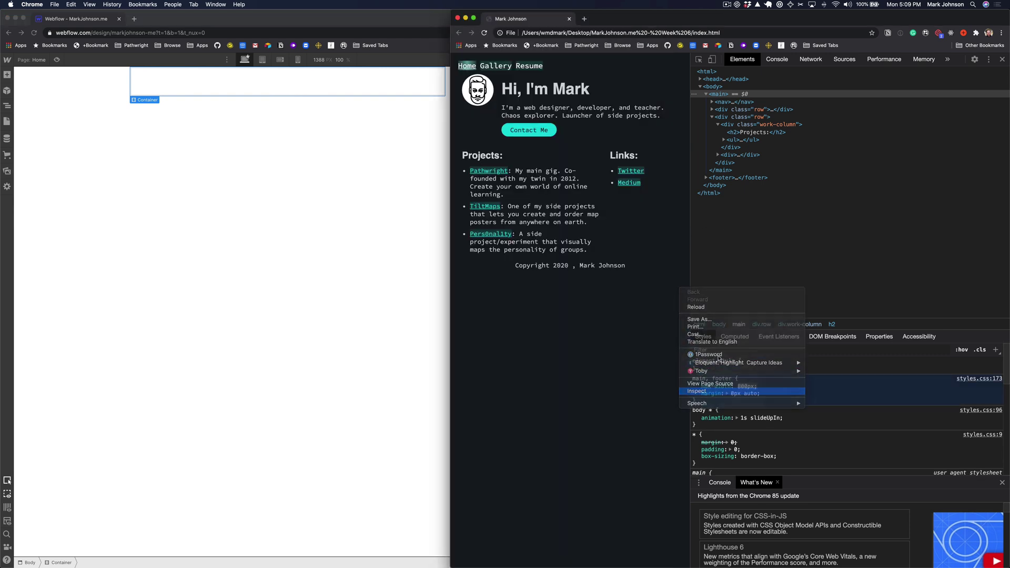
click(697, 391)
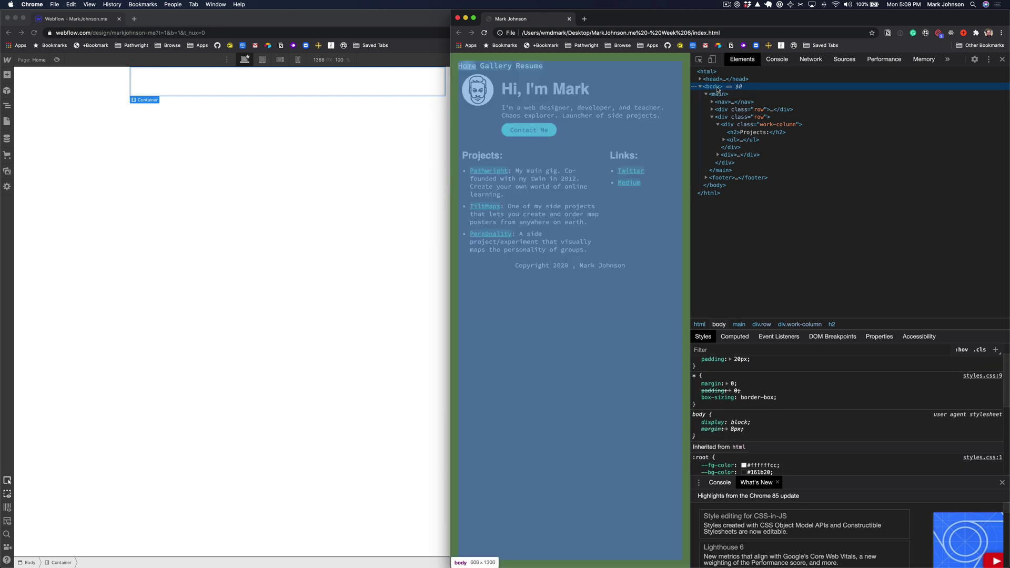
scroll(731, 423, down, 3)
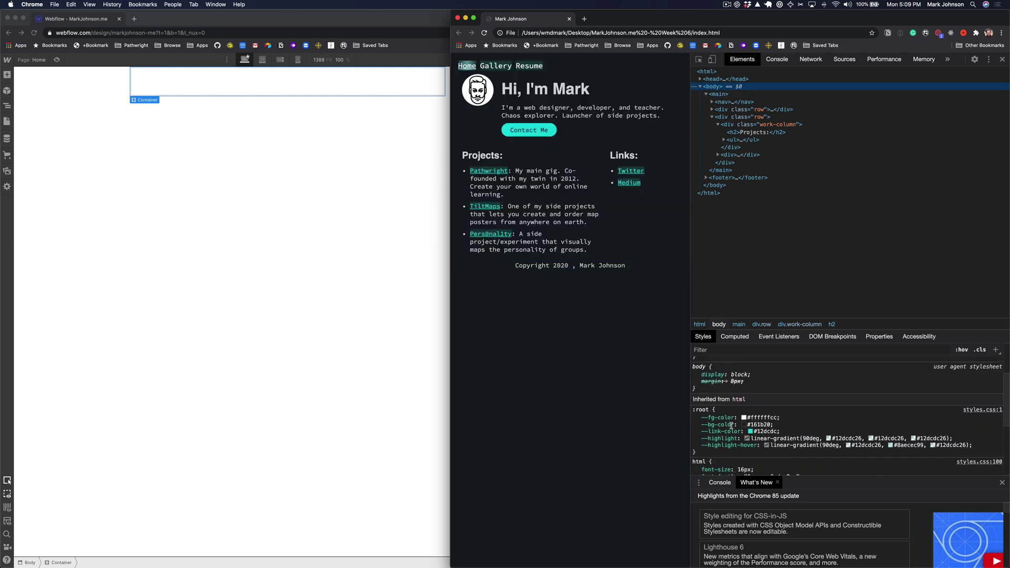
click(758, 417)
key(super+c)
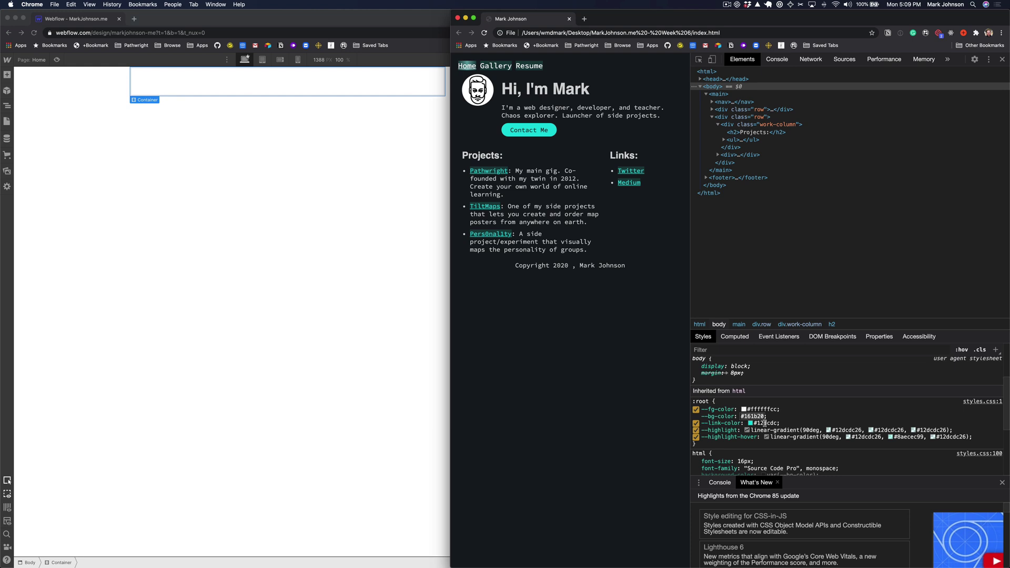
Set the background color of the Webflow page's body to #161b20.
click(363, 269)
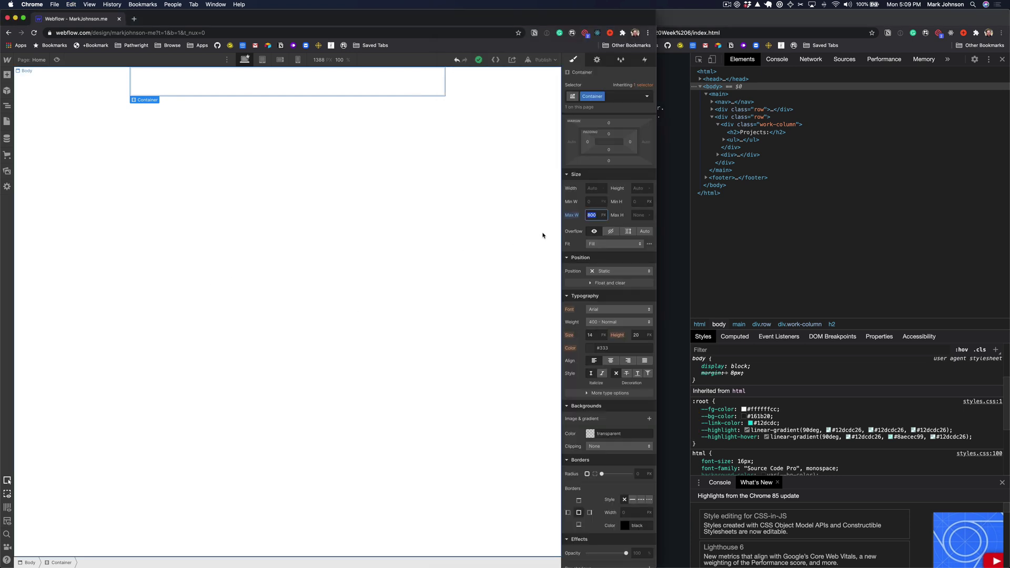
click(436, 219)
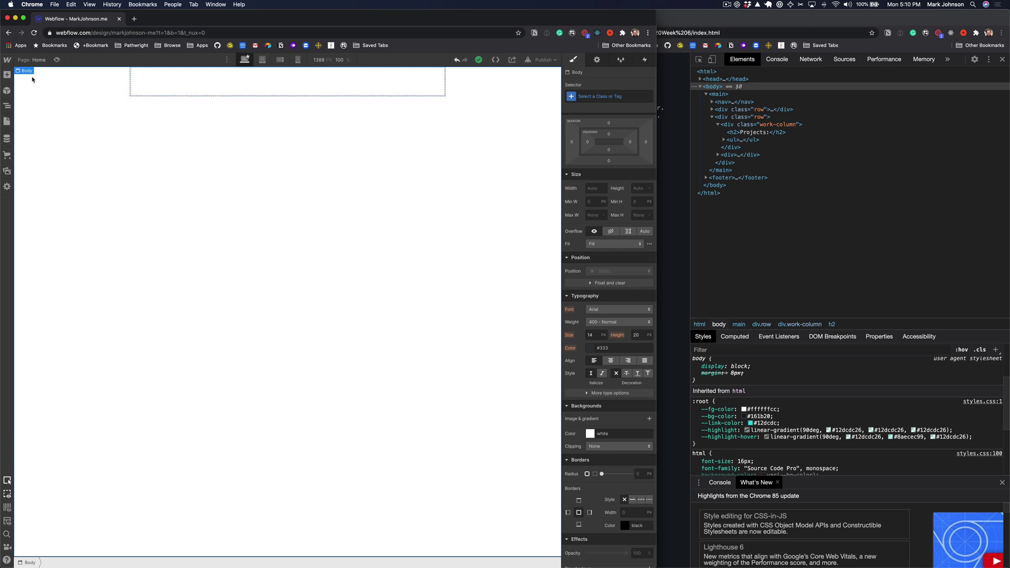
scroll(589, 430, down, 3)
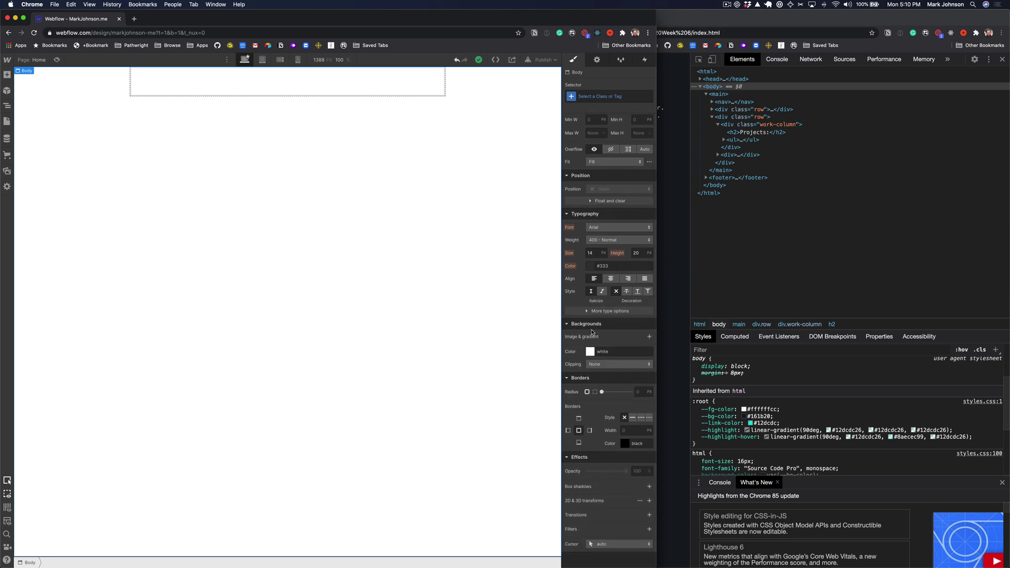
click(601, 351)
key(super+a)
key(super+v)
key(Return)
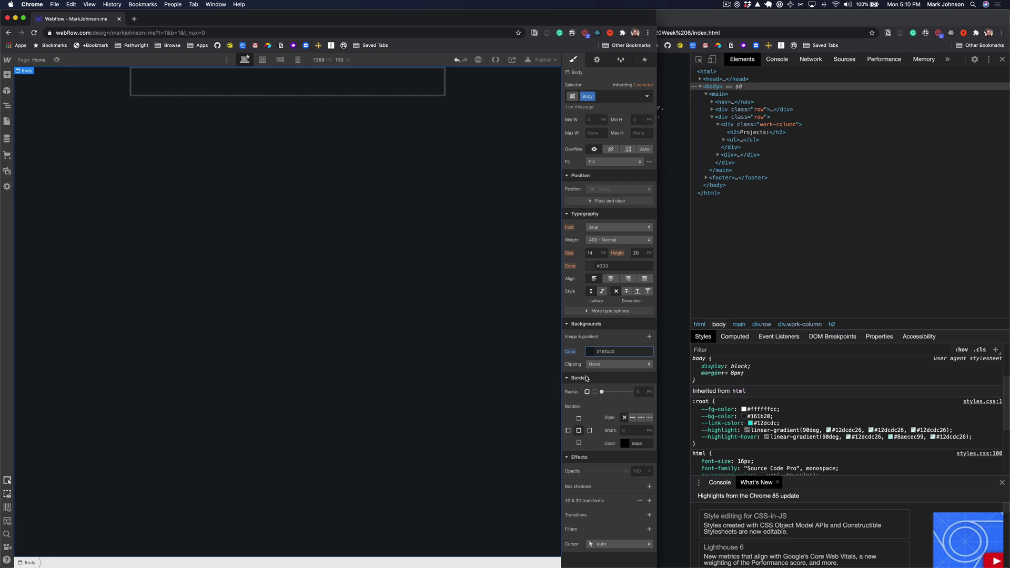
Set the body's text color to the portfolio's --fg-color value, #ffffffcc.
scroll(593, 384, up, 3)
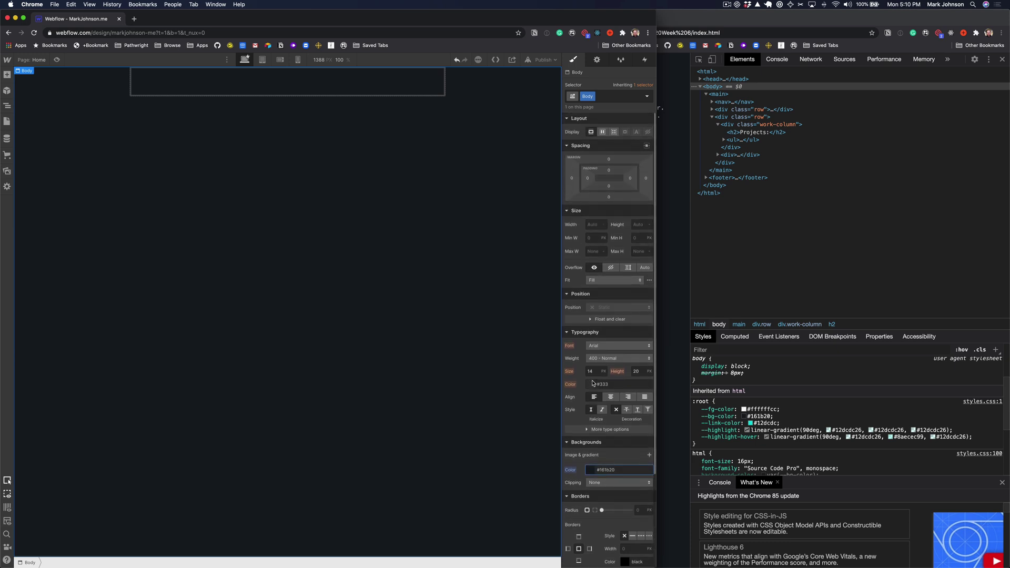
scroll(616, 256, down, 2)
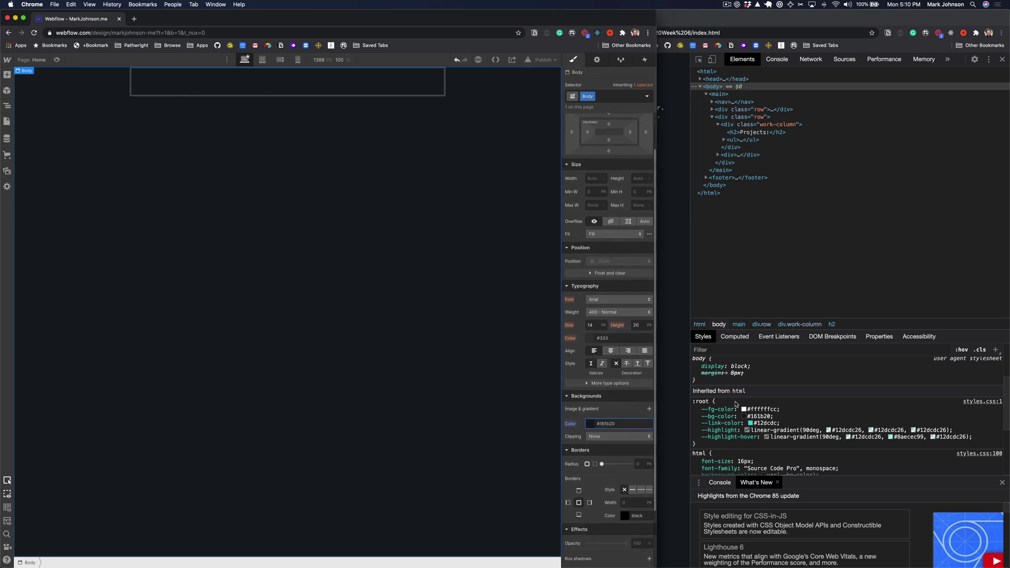
click(758, 410)
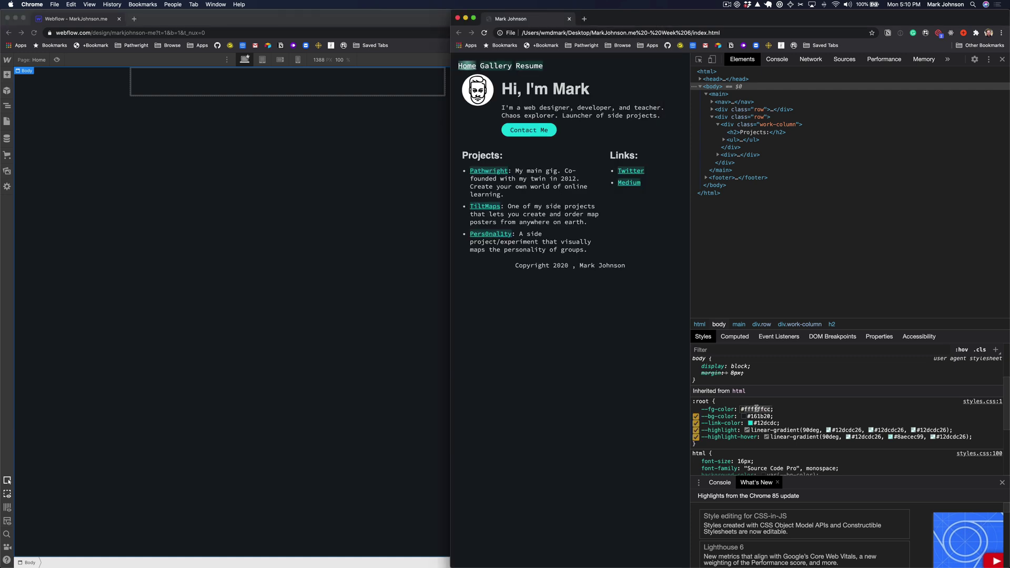
click(376, 332)
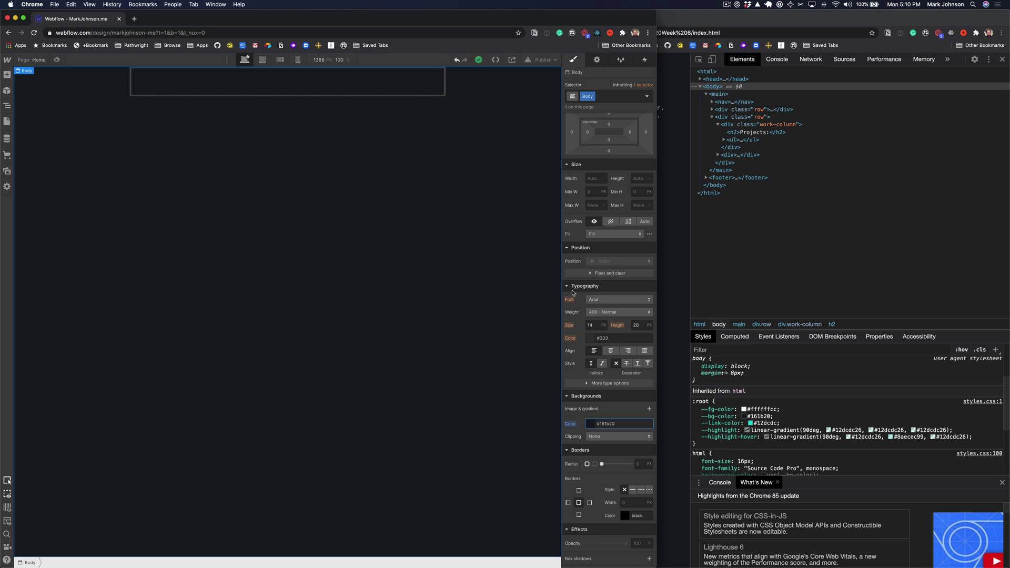
click(607, 337)
text(ffffffcc)
key(Return)
click(466, 330)
Close the portfolio page's developer tools and place its window beside the Webflow Designer so both are fully visible.
click(670, 107)
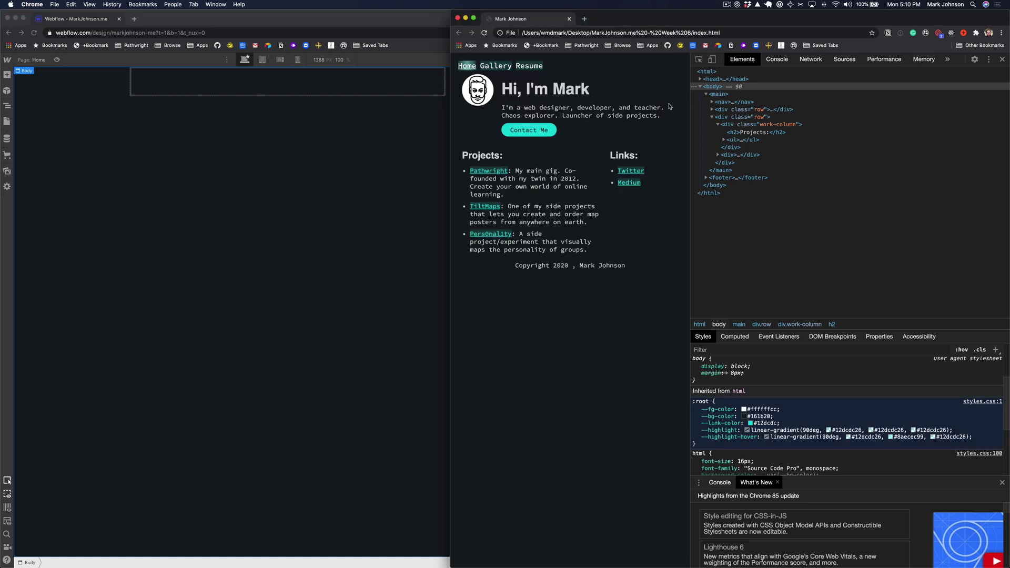
key(super+alt+i)
key(ctrl+alt+Right)
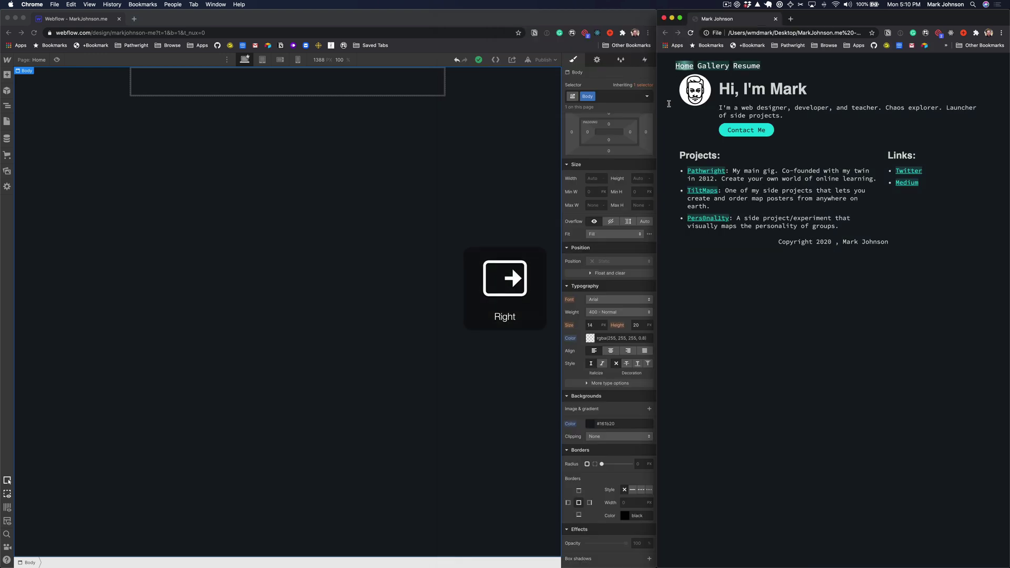
Examine how the portfolio's intro block arranges the avatar, heading, description and Contact Me button.
drag(720, 90, 808, 91)
click(342, 143)
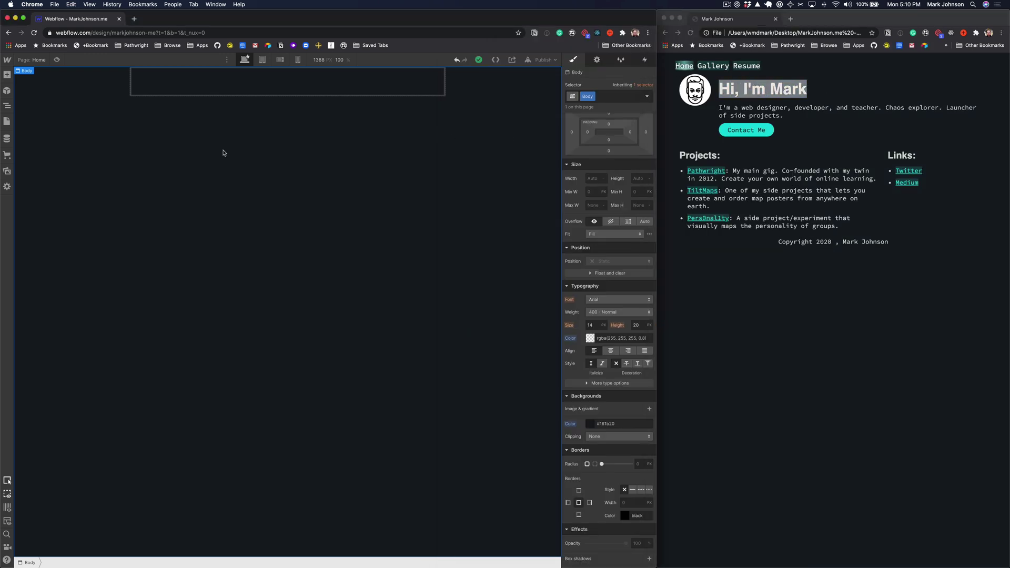
click(7, 77)
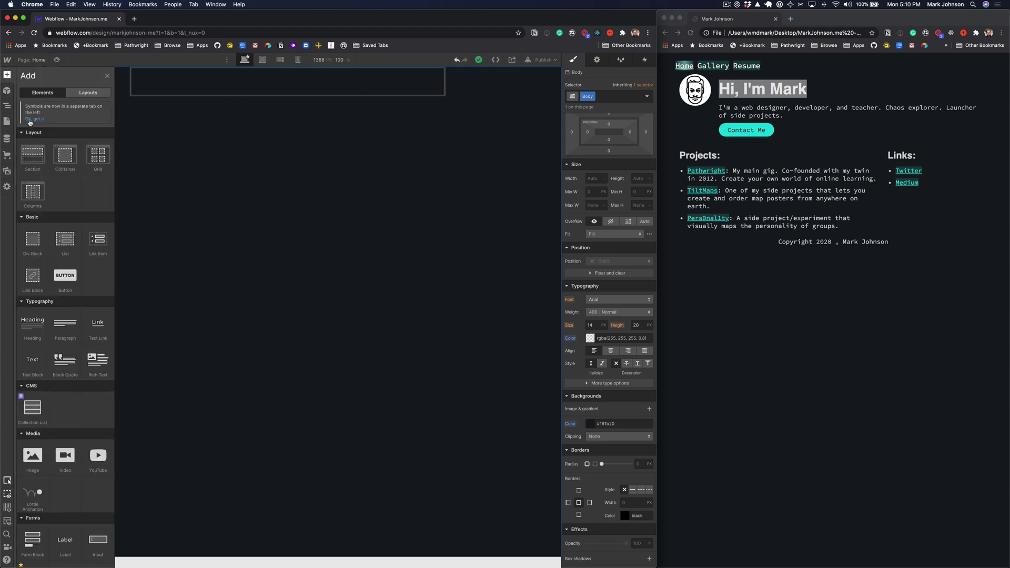
click(708, 129)
click(700, 128)
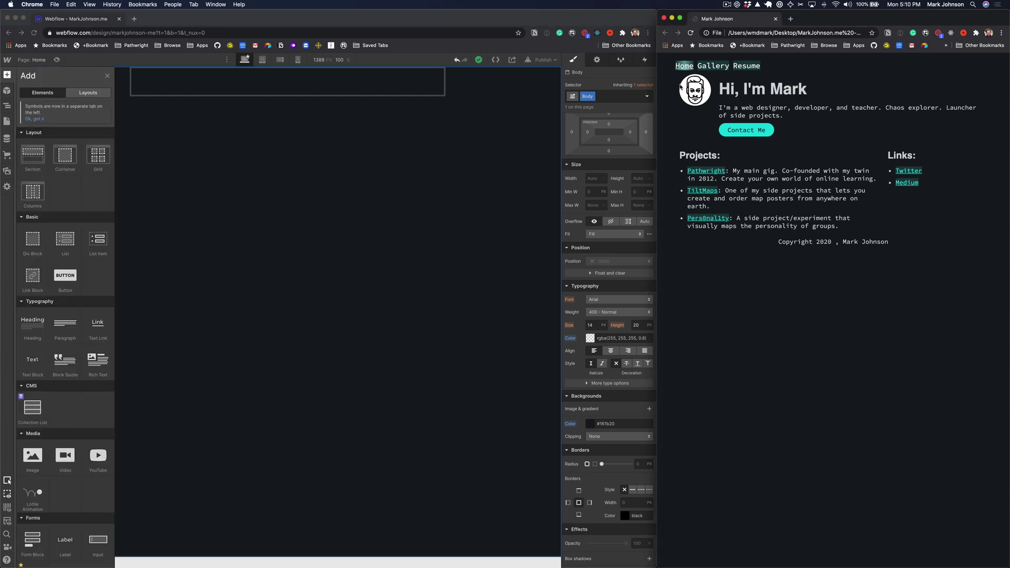
drag(682, 87, 876, 149)
click(796, 134)
drag(719, 87, 775, 129)
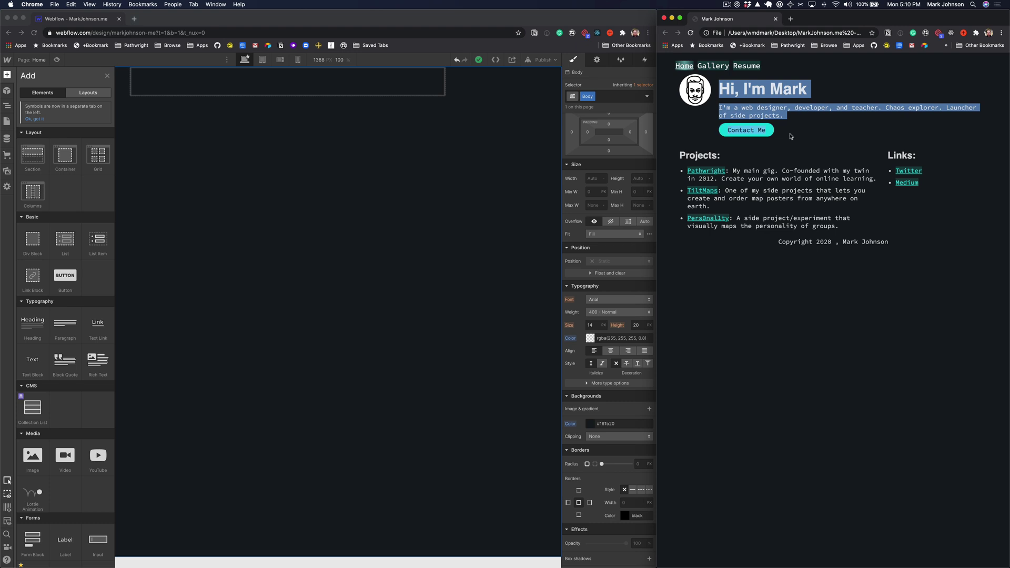
click(790, 135)
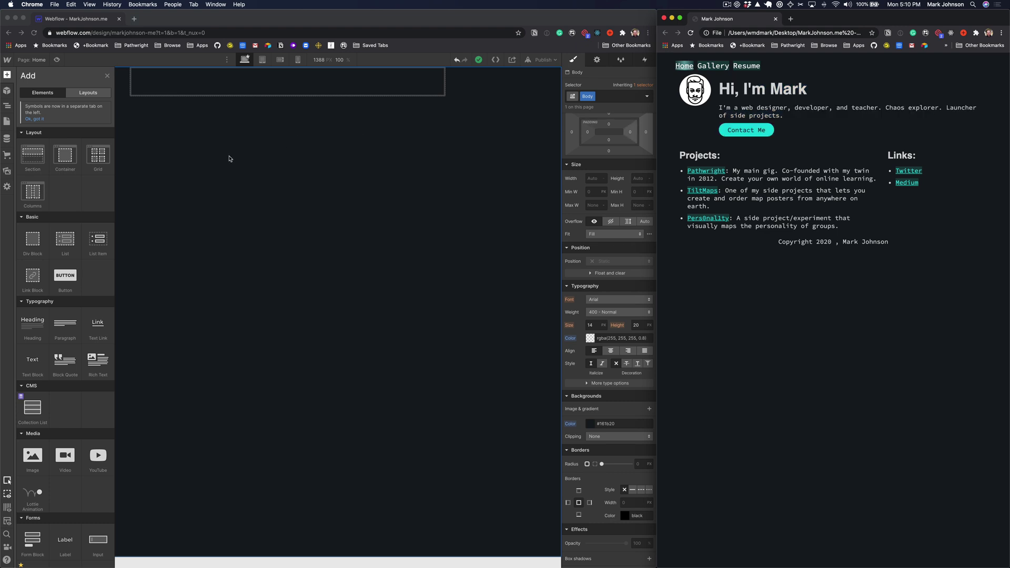
Try to lay out the container with a two-column Columns element.
click(81, 188)
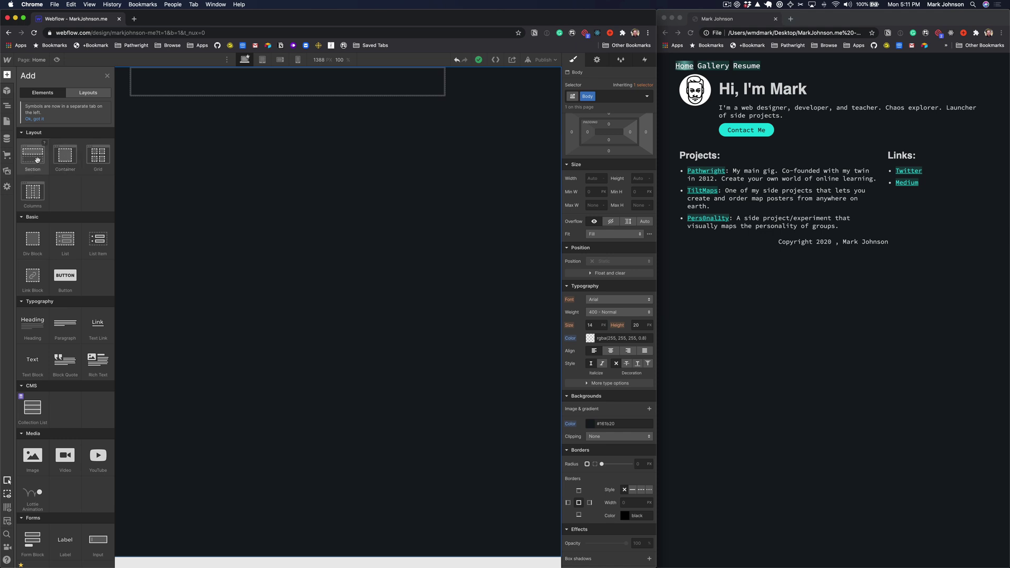
drag(33, 193, 222, 157)
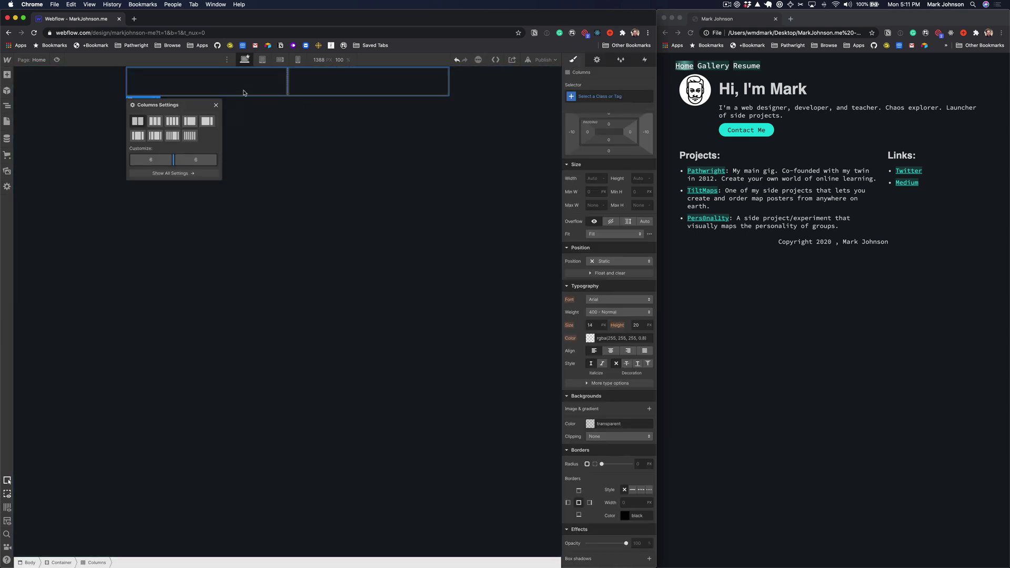
key(Escape)
Inspect the portfolio's intro heading and its parent row div, checking their nesting and display style.
click(7, 75)
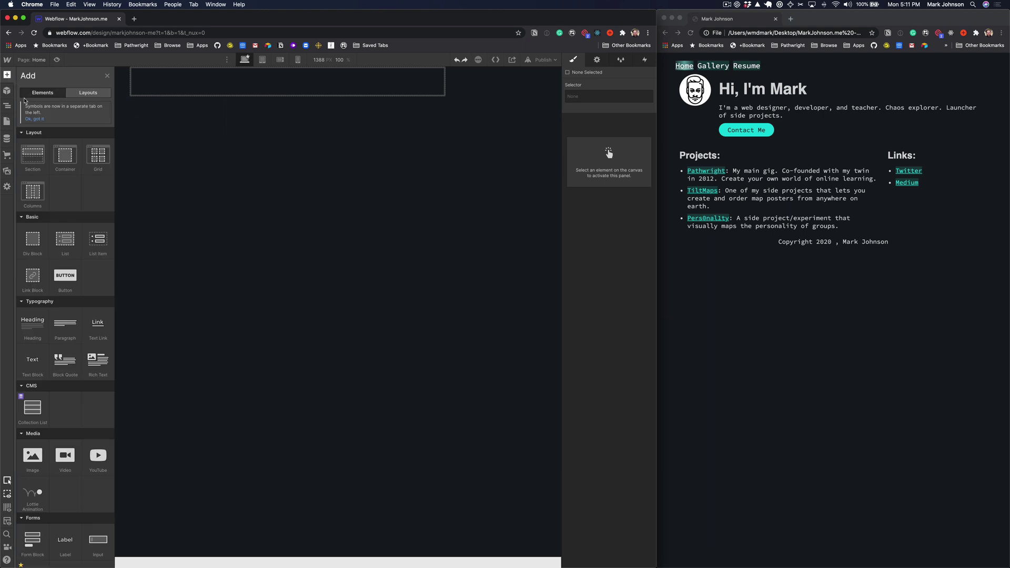
right_click(731, 92)
click(769, 173)
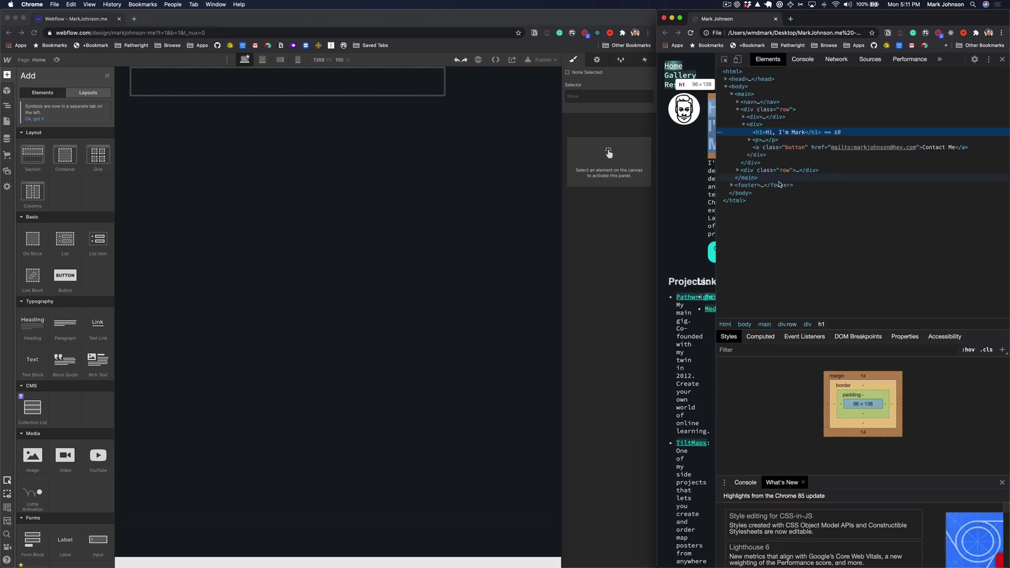
click(758, 111)
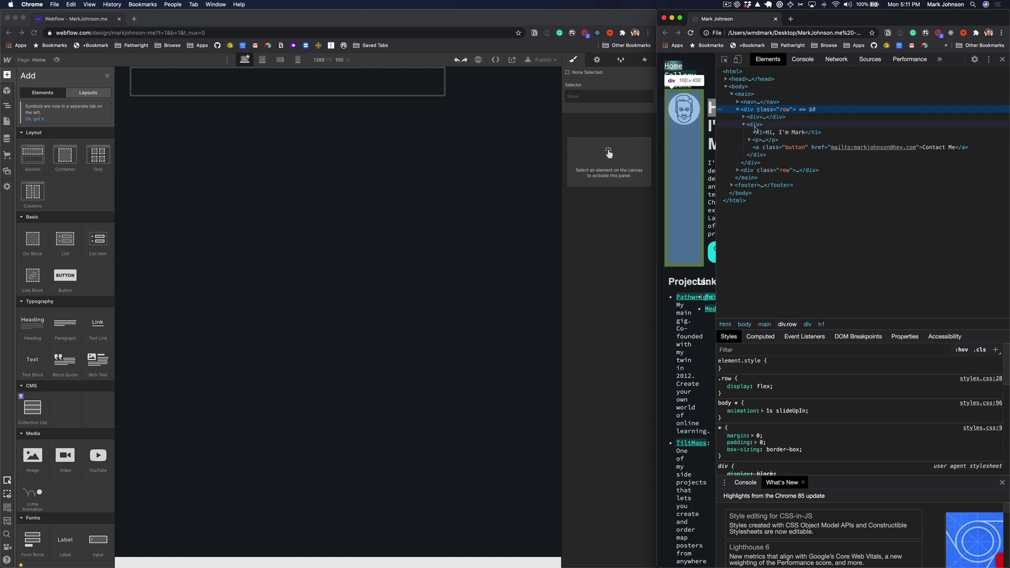
key(super+alt+i)
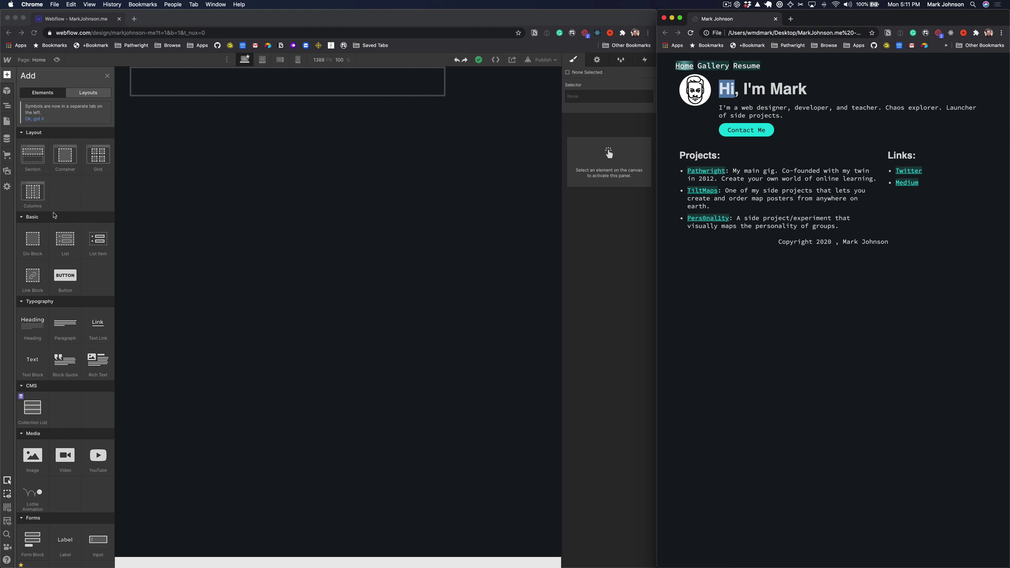
Add a Div Block inside the container and select it on the canvas.
drag(32, 239, 174, 79)
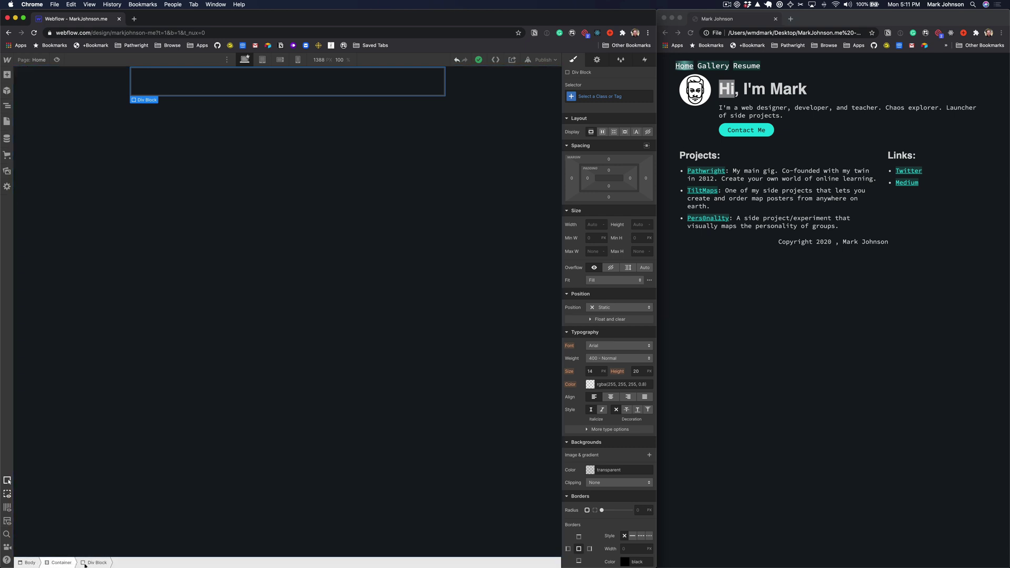
click(83, 565)
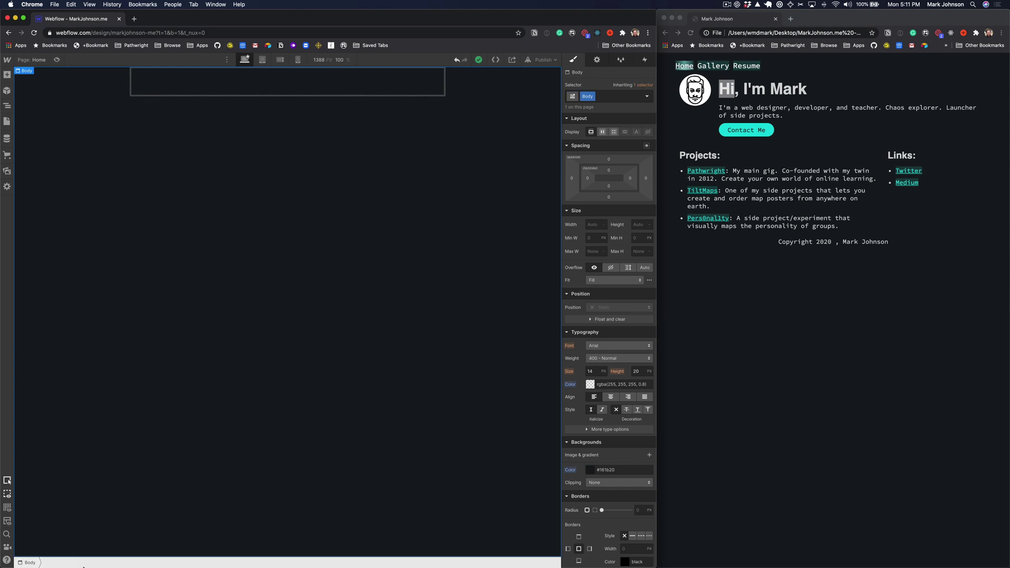
click(229, 84)
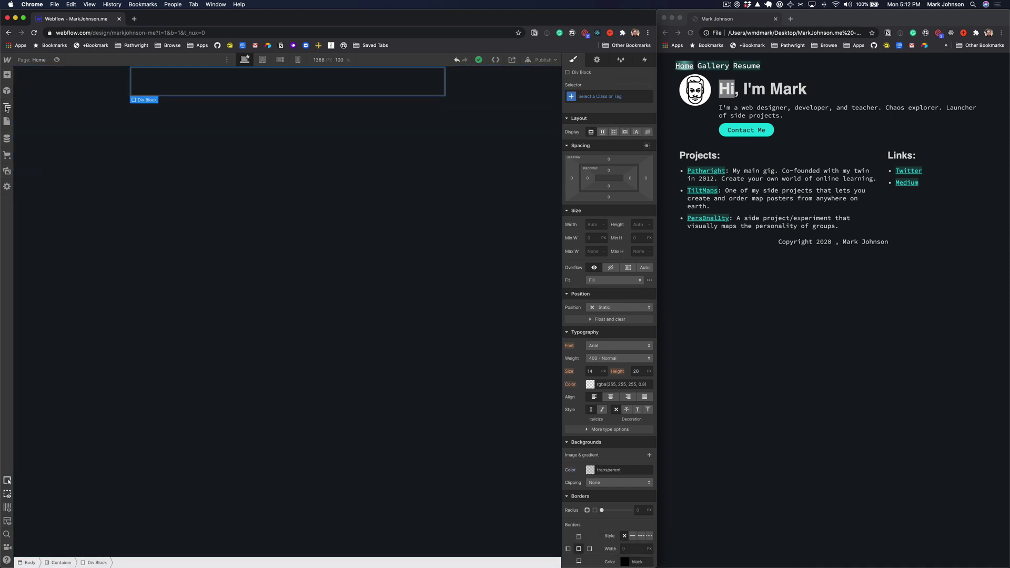
Examine the page's element tree, checking how the Body, Container and Div Block are nested compared with the original intro block.
click(6, 107)
click(32, 89)
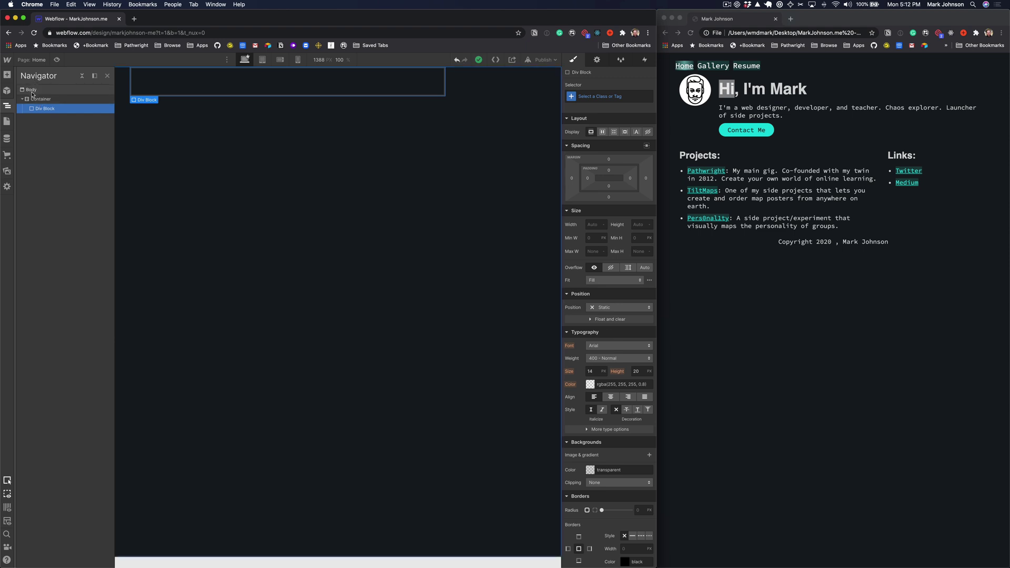
click(41, 100)
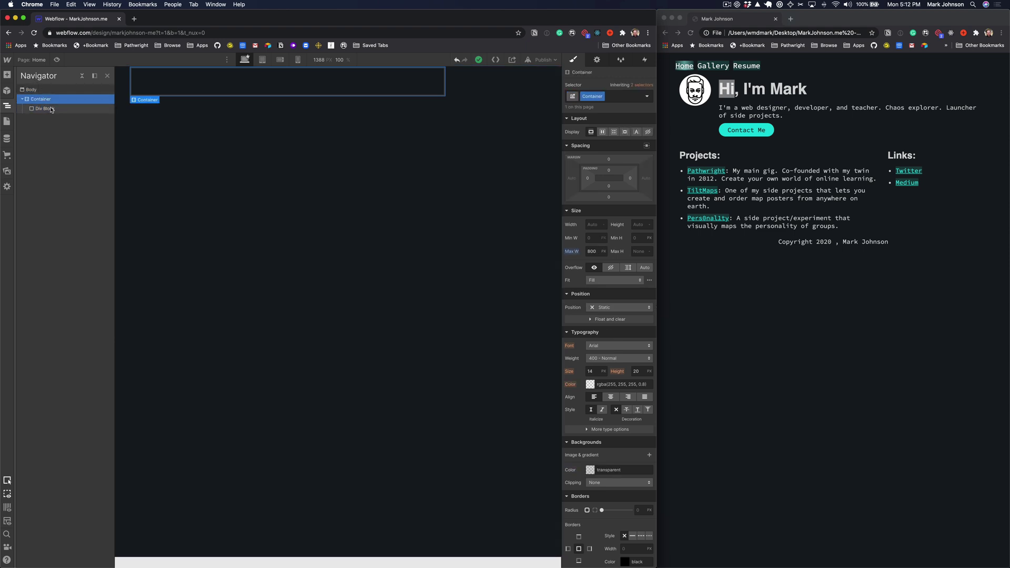
click(43, 108)
click(35, 90)
click(50, 99)
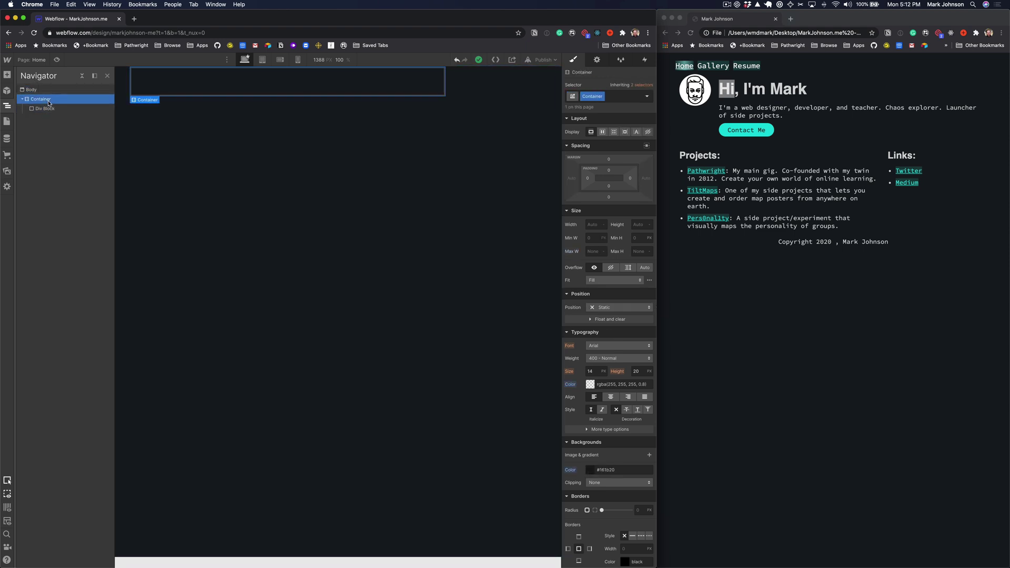
click(62, 110)
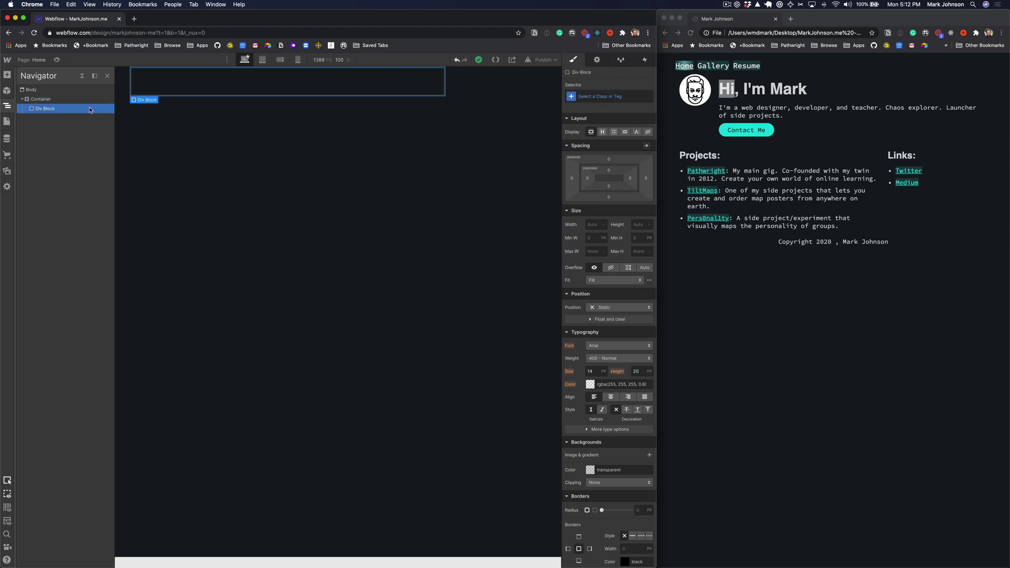
click(704, 123)
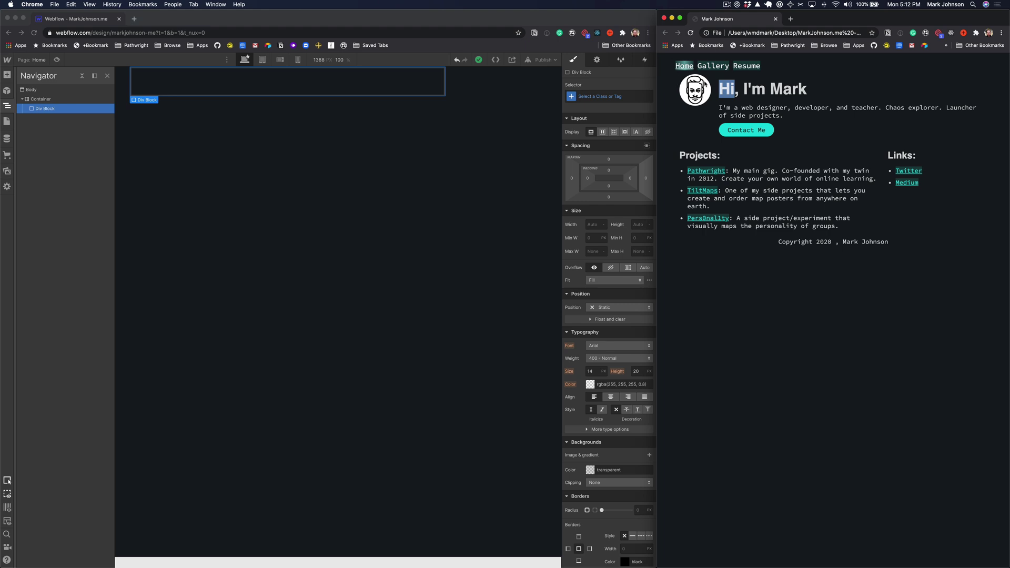
click(55, 111)
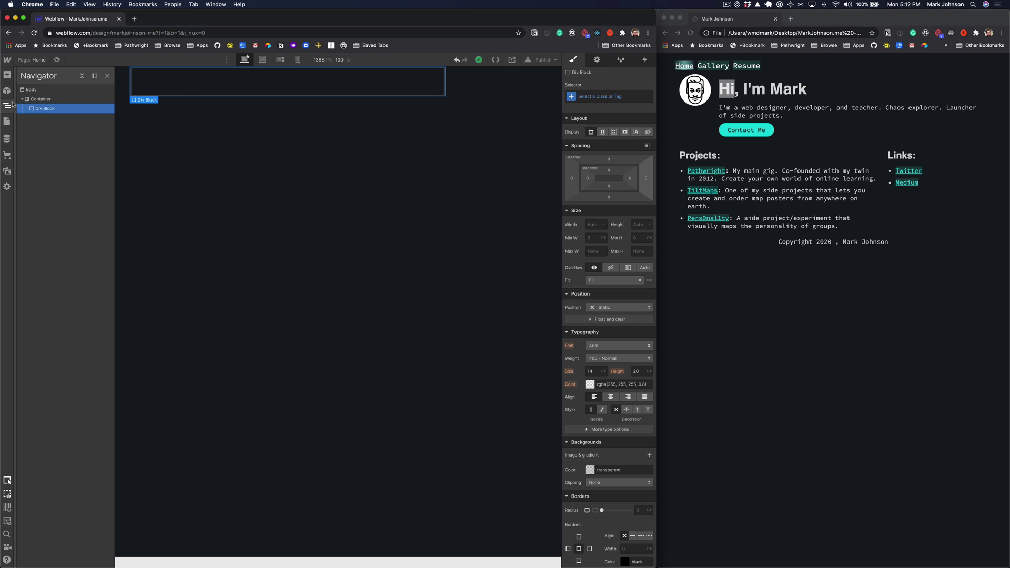
Add an Image element inside the Div Block in the container.
click(7, 75)
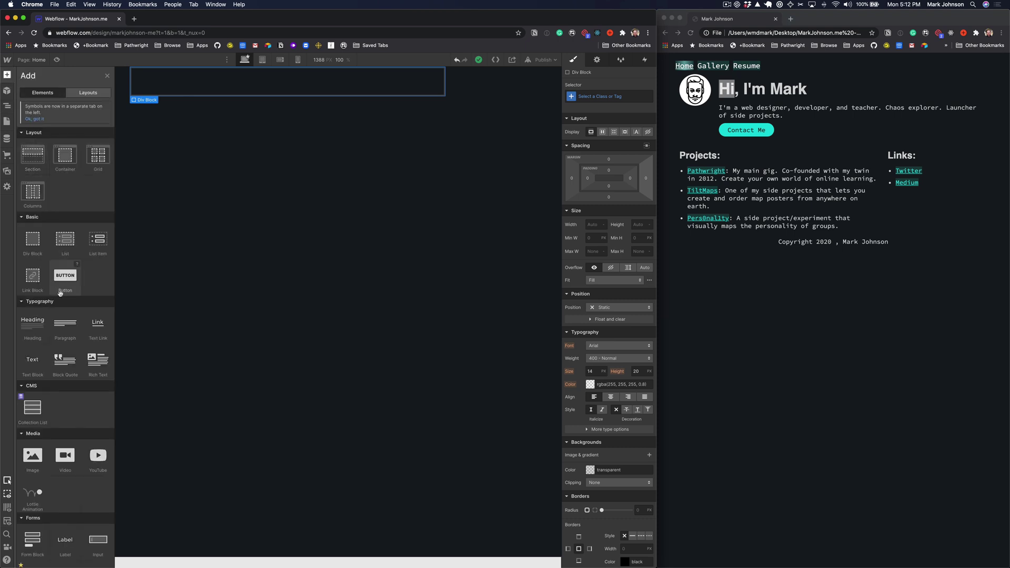
scroll(60, 316, down, 2)
drag(33, 455, 145, 83)
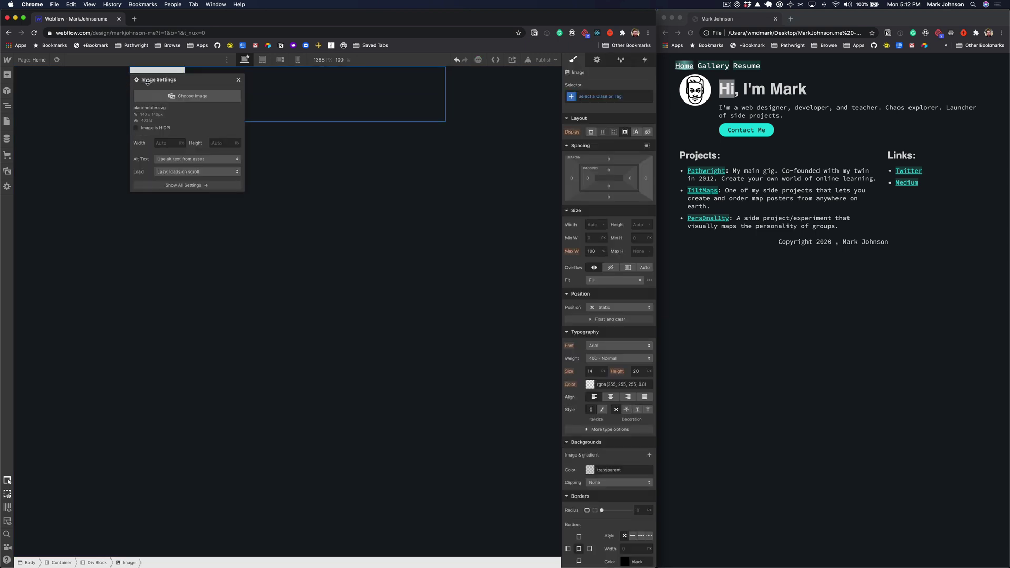
Upload me.svg from the original website's images folder on the Desktop and use it as the image.
click(178, 96)
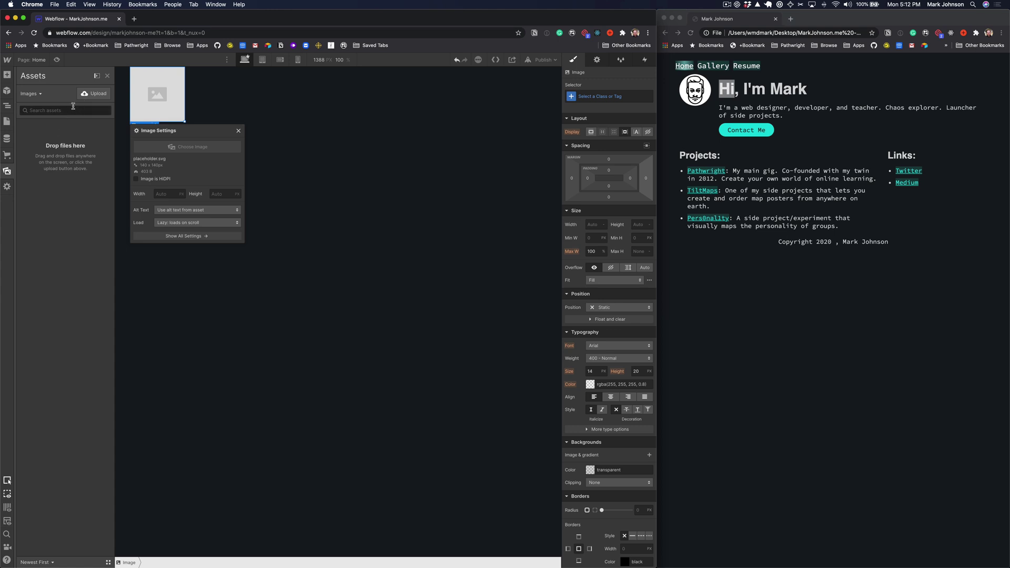
click(91, 98)
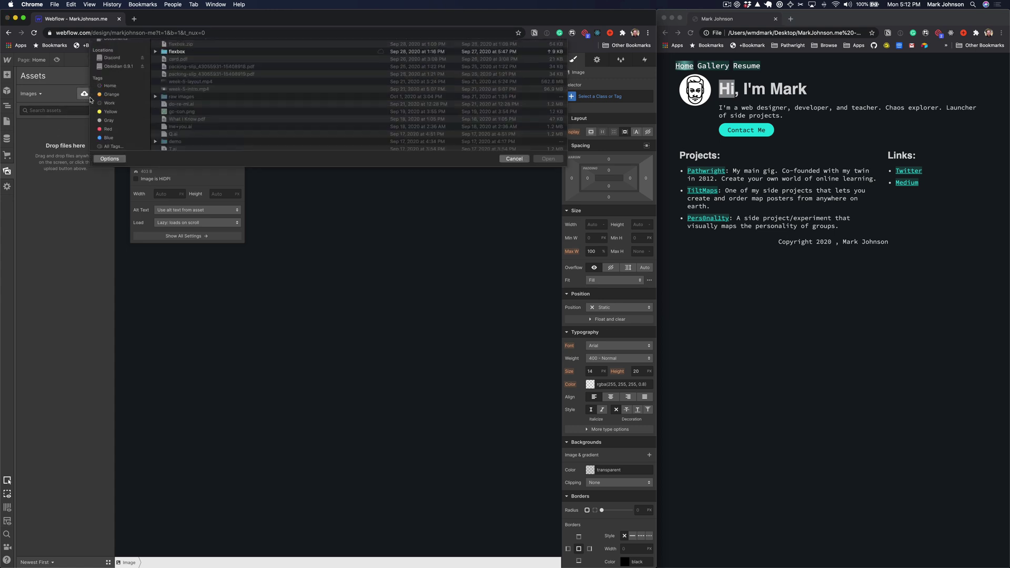
click(124, 94)
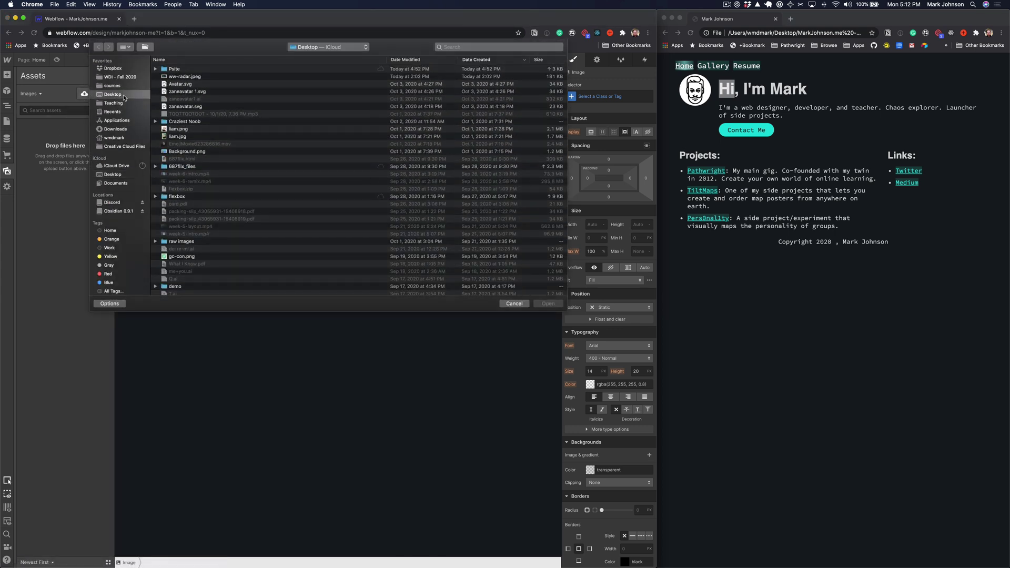
scroll(179, 142, down, 10)
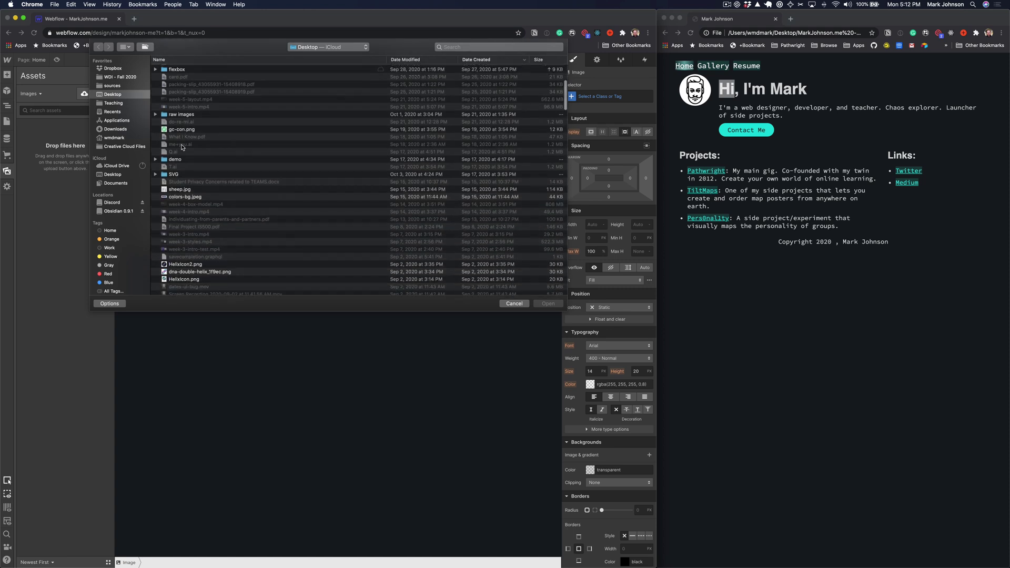
double_click(206, 241)
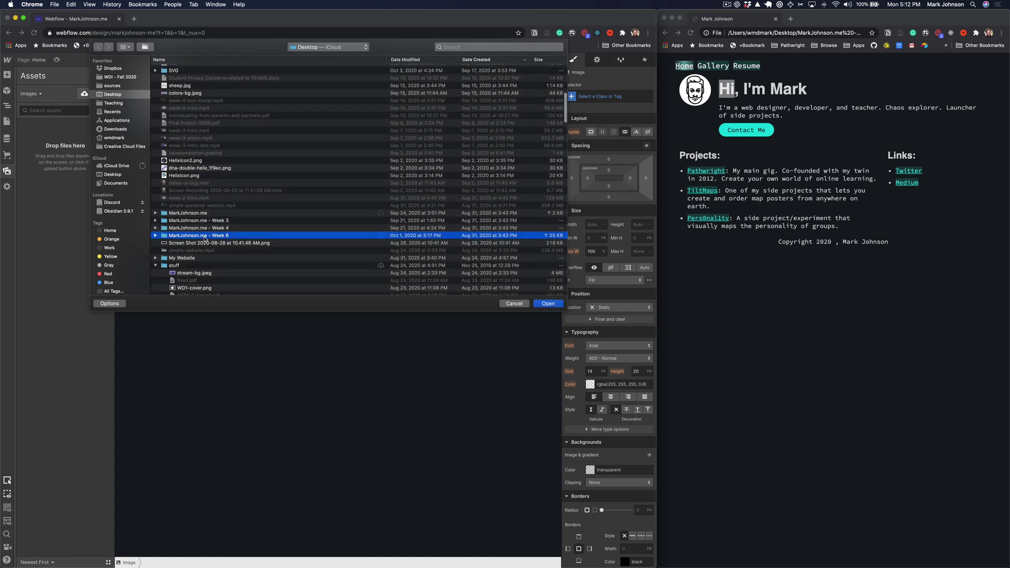
double_click(176, 99)
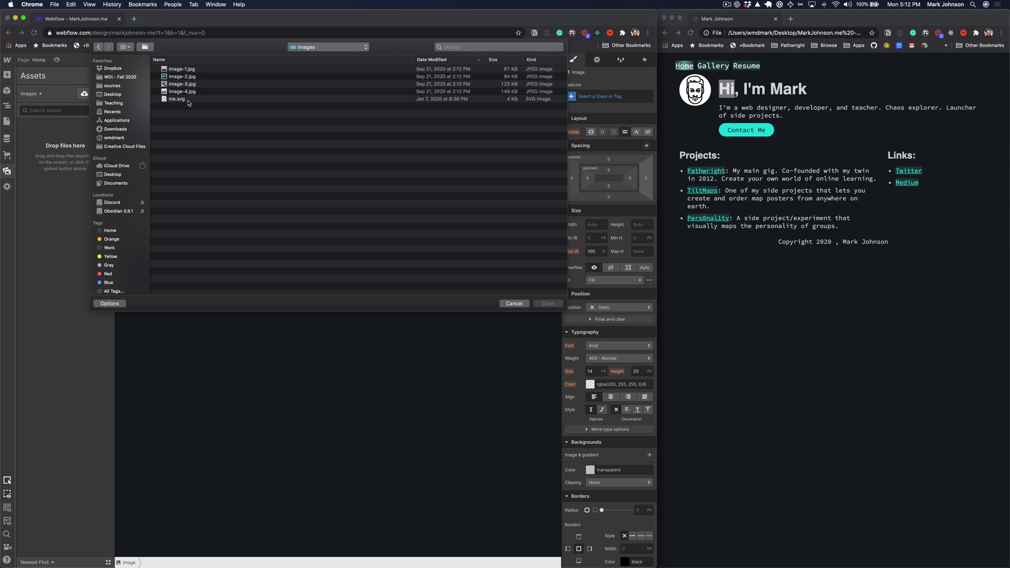
double_click(176, 99)
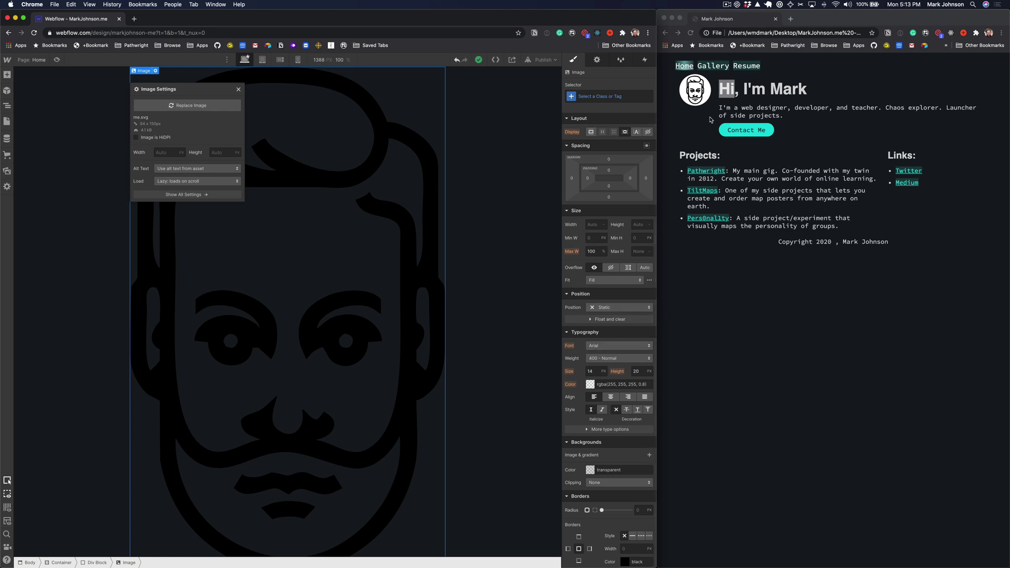
Inspect the original avatar's styles and set the new avatar image's width and height to 80 px.
right_click(698, 90)
click(723, 171)
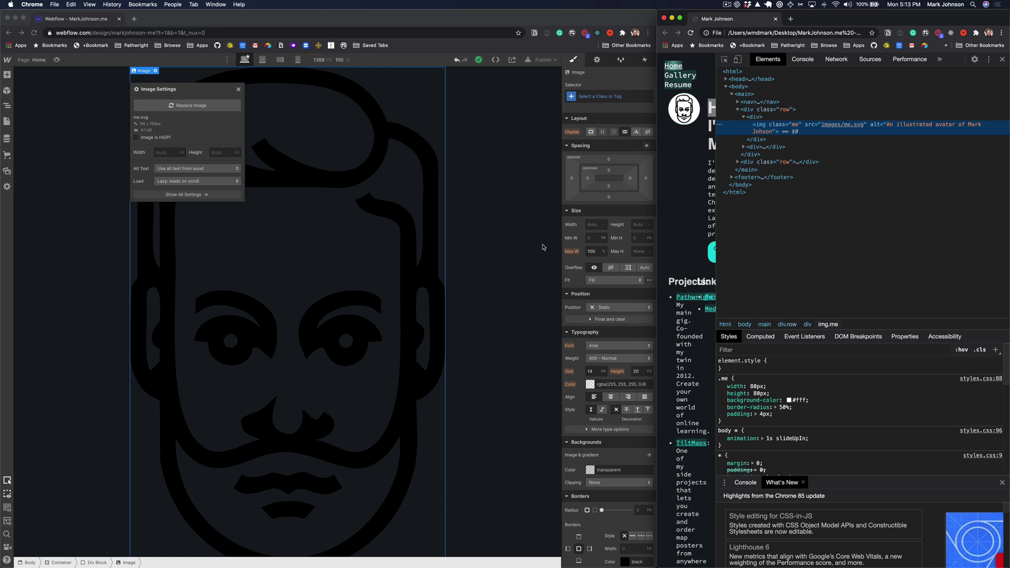
click(347, 163)
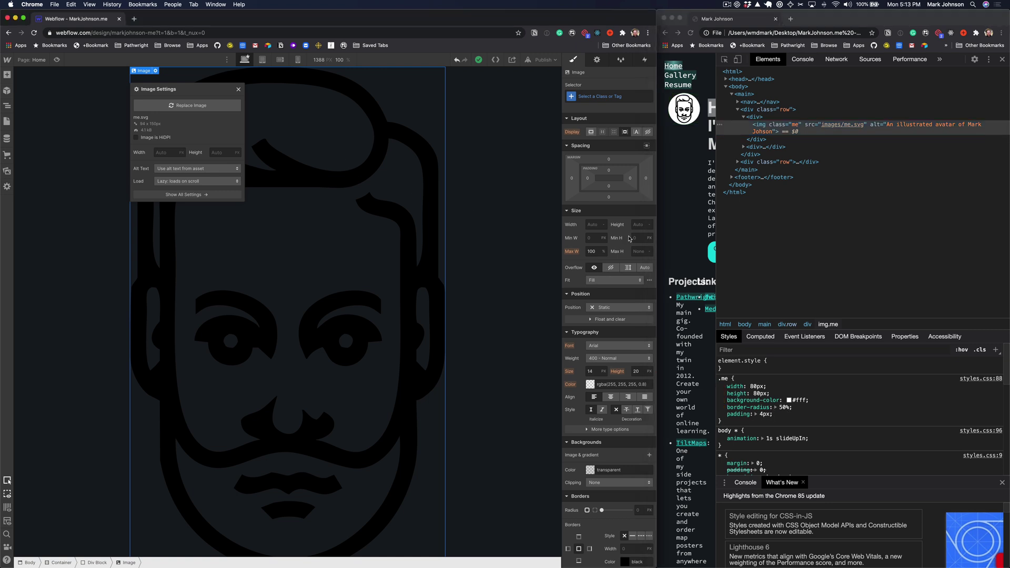
click(599, 225)
key(Tab)
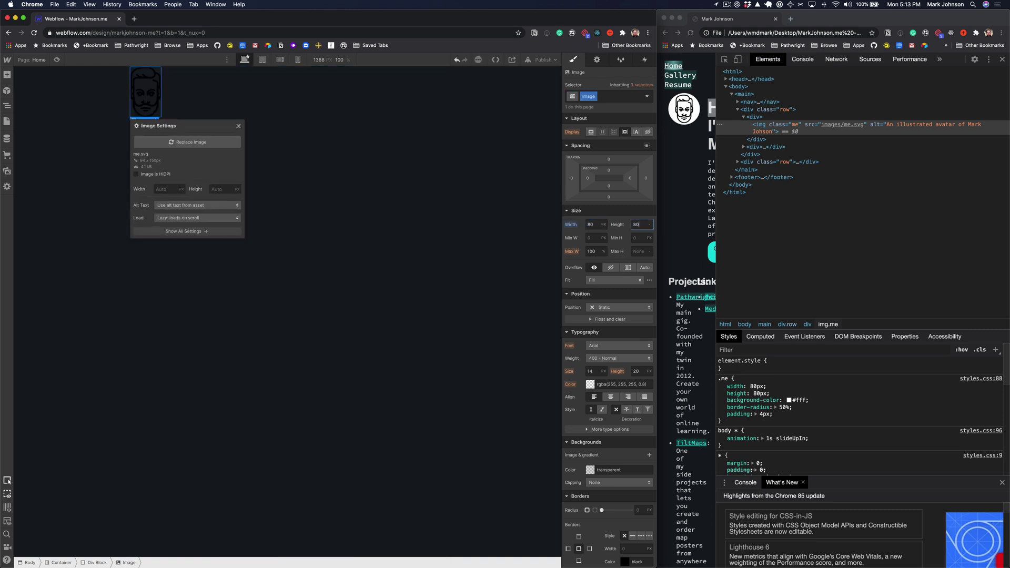
text(80)
key(Return)
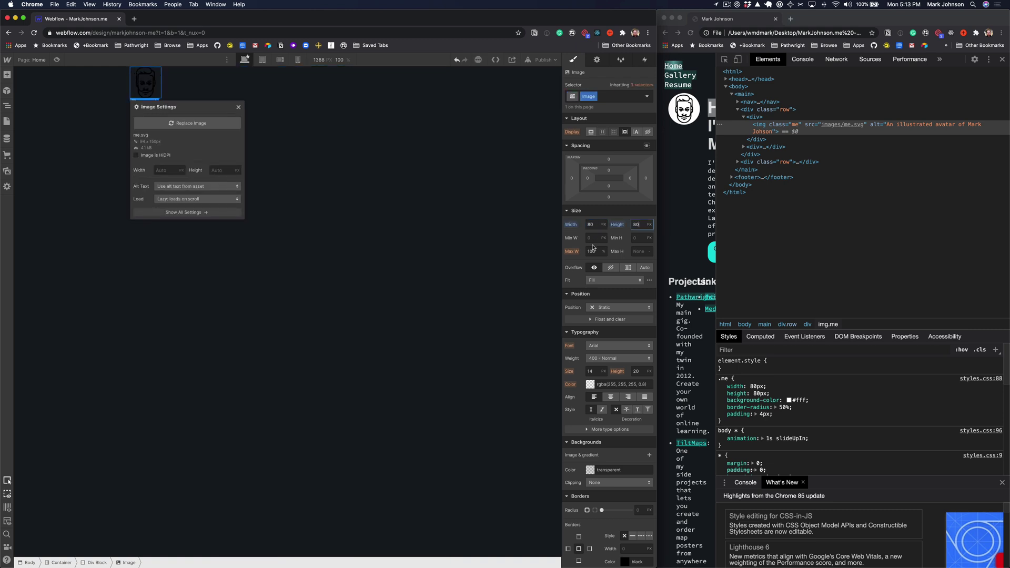
Give the avatar image a white background and a 50% border radius.
scroll(605, 333, down, 5)
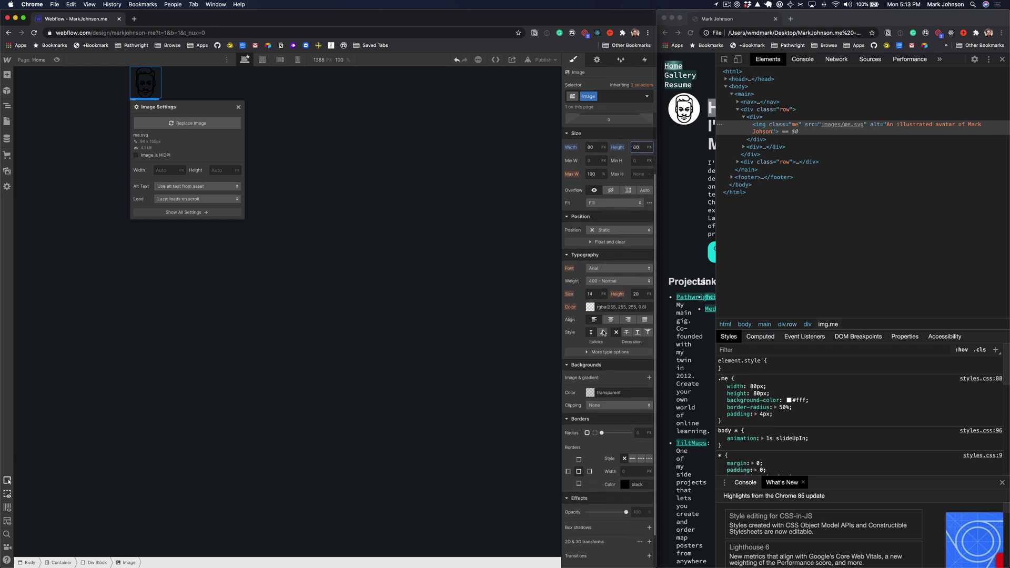
click(601, 351)
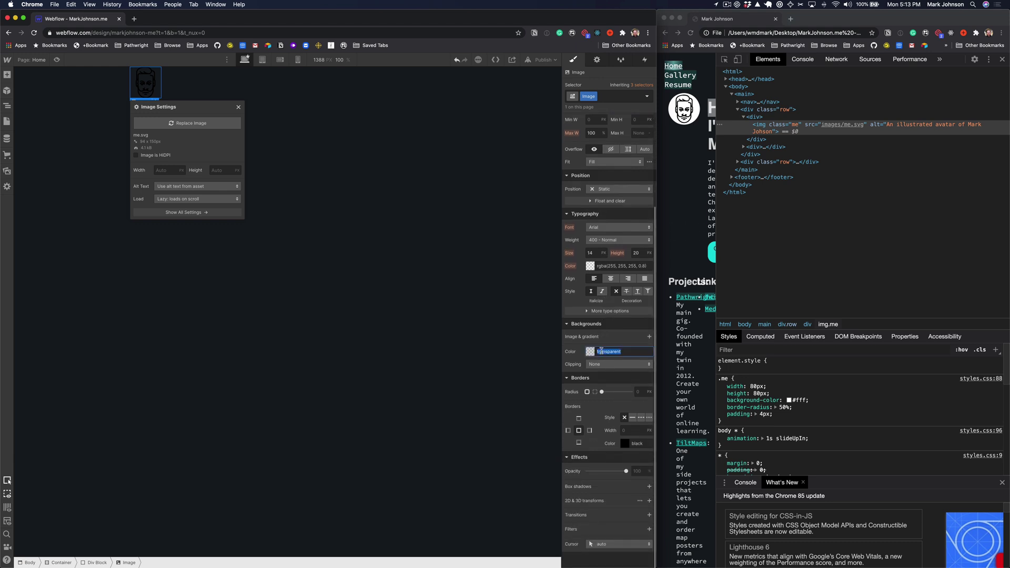
text(#ffffff)
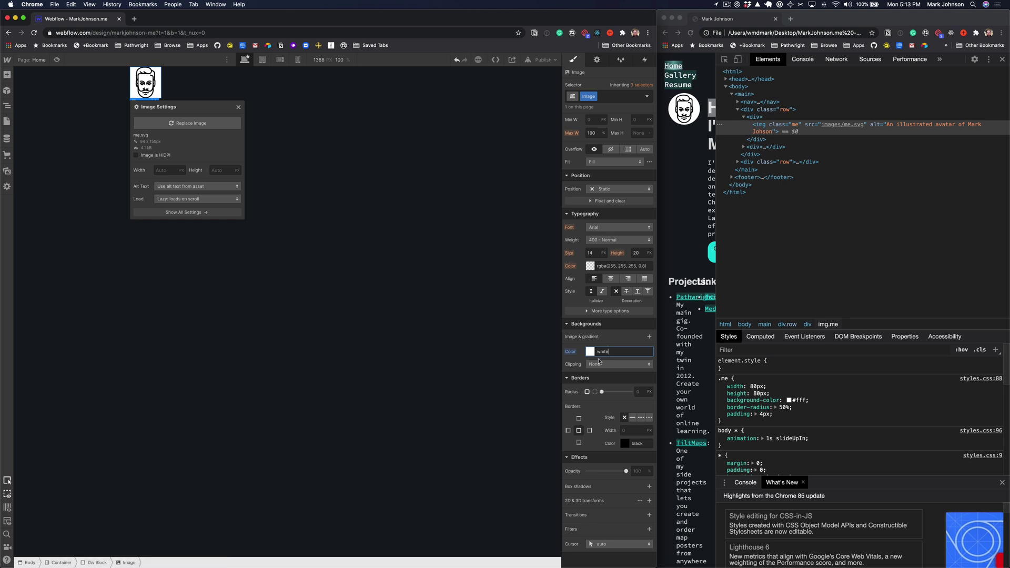
click(642, 392)
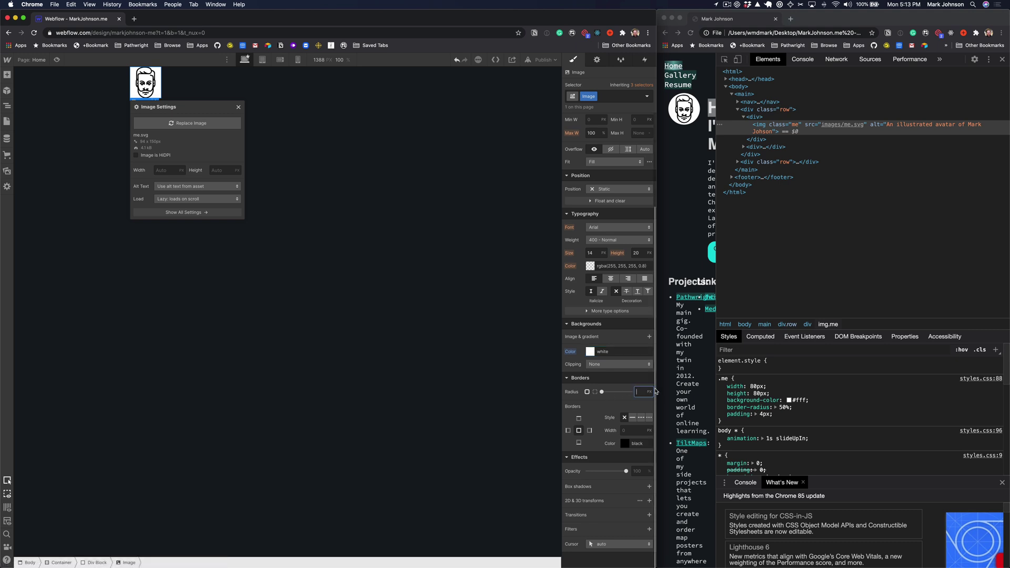
text(50%)
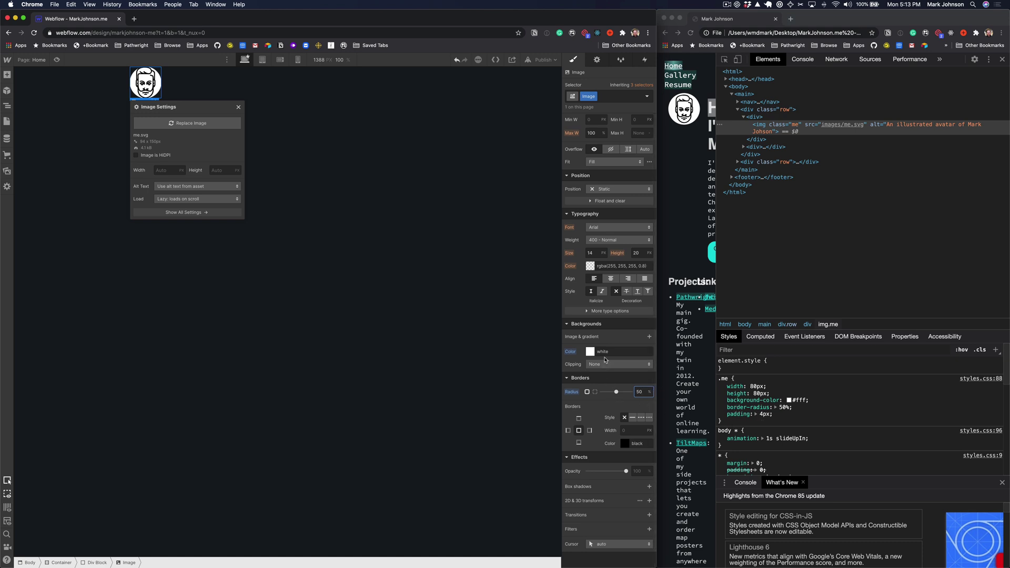
Set the avatar image's left and right margins to Auto and its padding to 4 px on all four sides.
scroll(598, 186, up, 5)
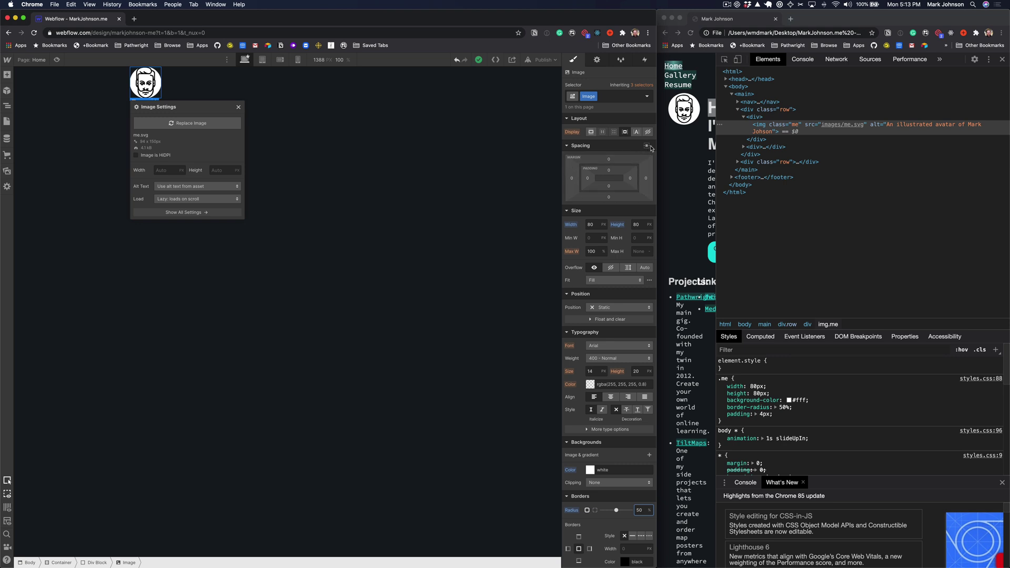
click(647, 146)
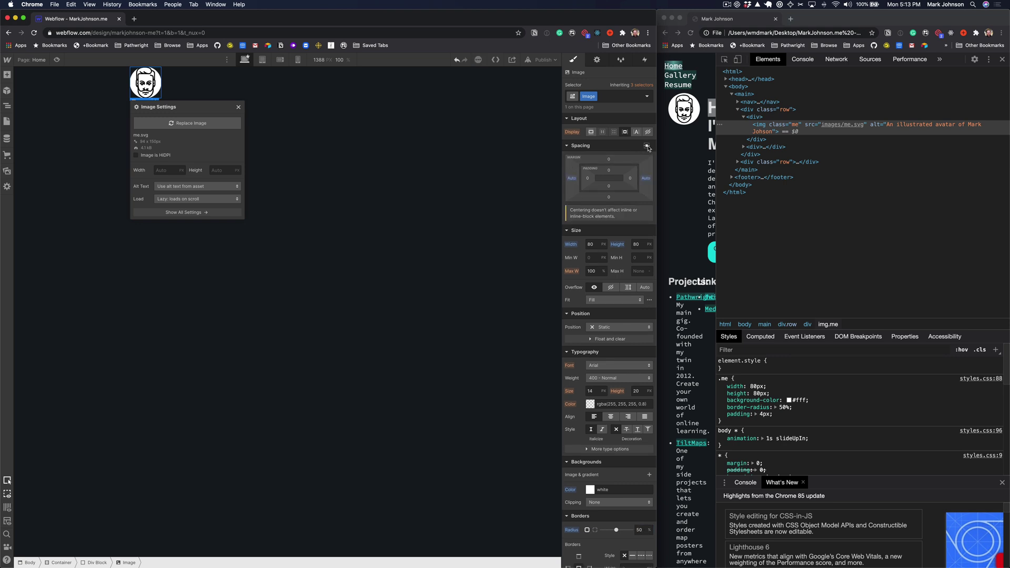
click(588, 180)
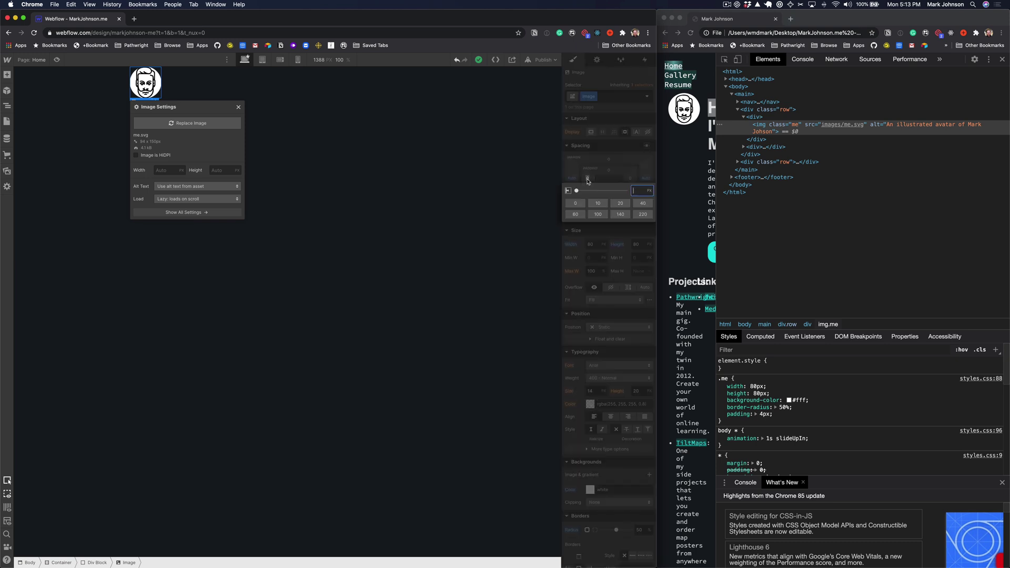
text(4)
key(Return)
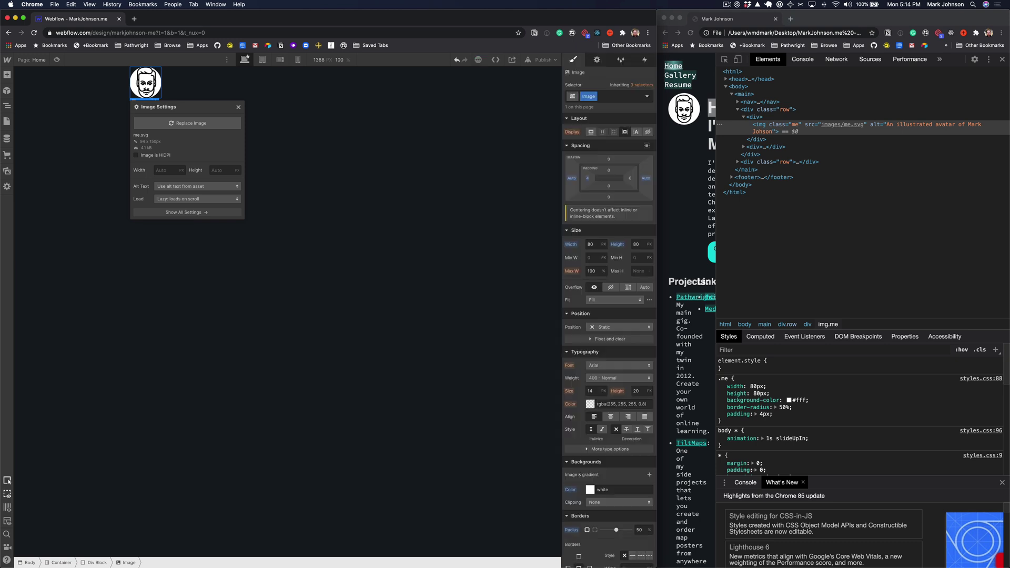
click(631, 180)
text(4)
key(Return)
click(610, 187)
text(4)
key(Return)
click(609, 172)
key(Return)
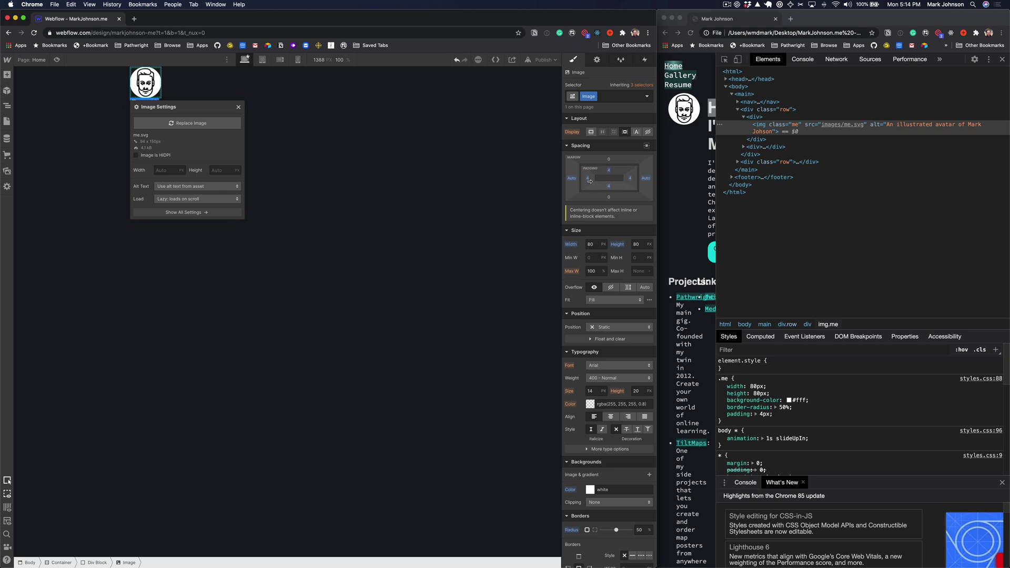
Deselect the avatar image and close the developer tools on the original page.
click(442, 193)
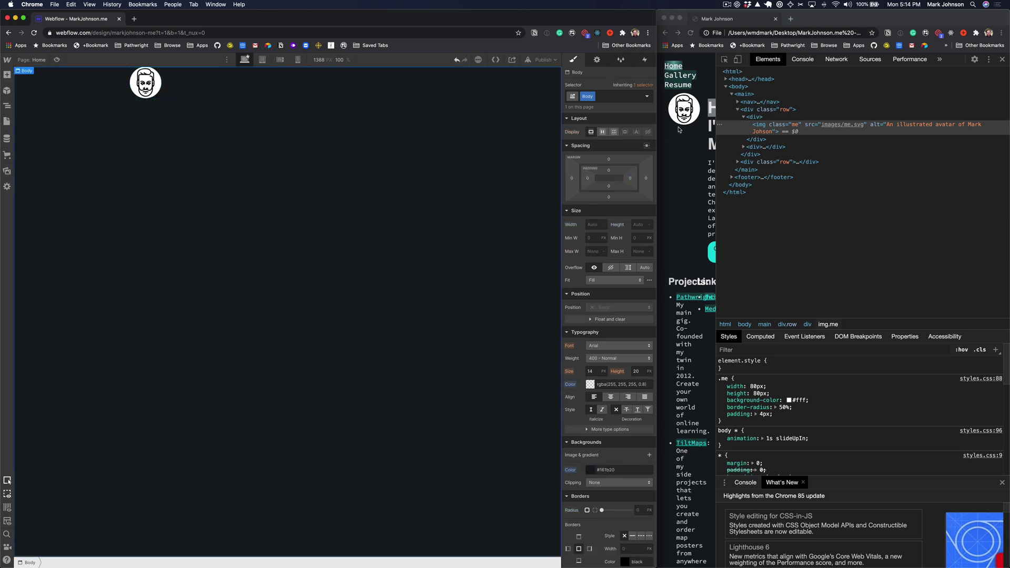
click(677, 148)
key(super+alt+i)
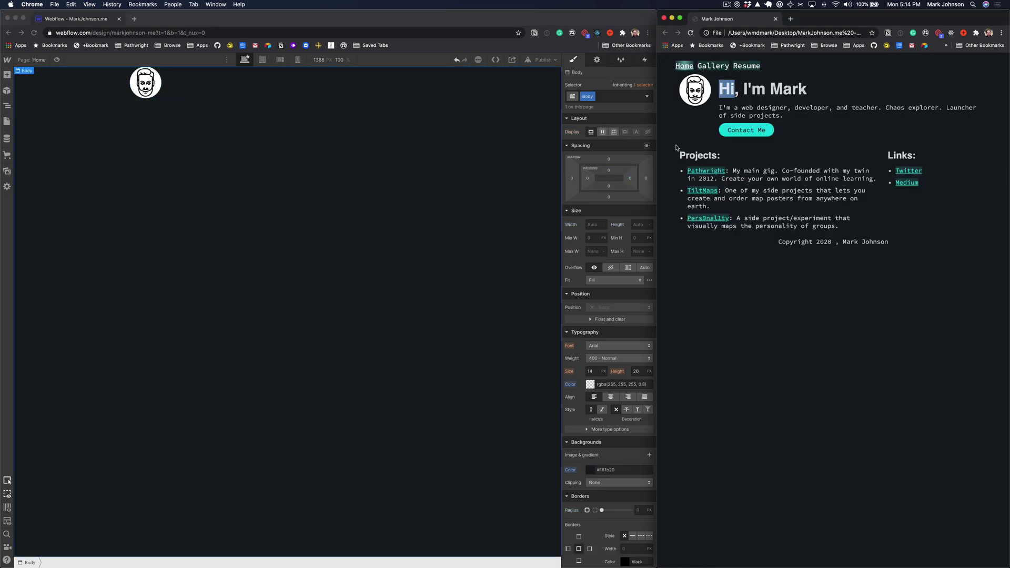
Add an H1 heading below the avatar and replace its text with the greeting copied from the original page.
click(651, 120)
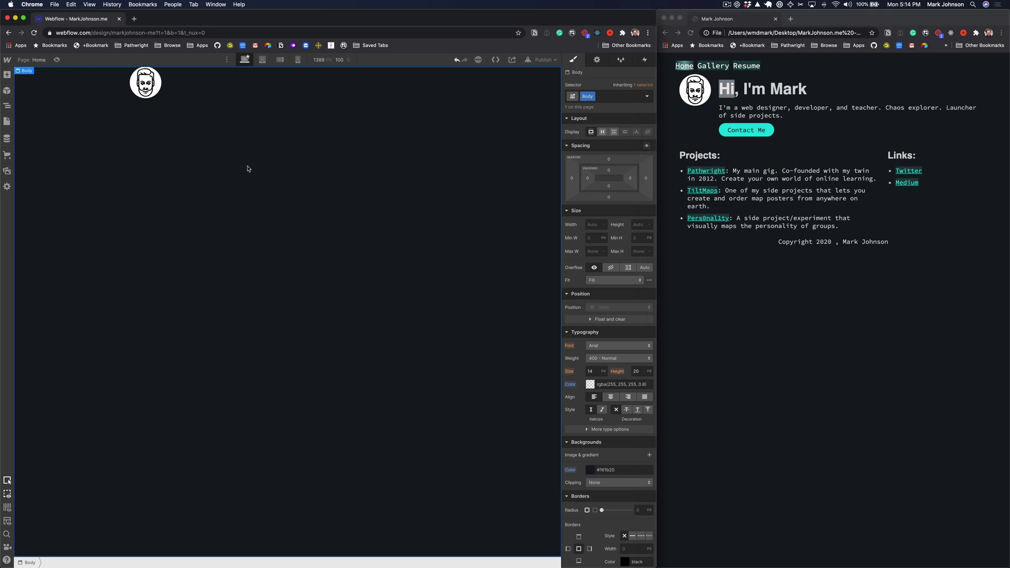
triple_click(785, 96)
key(super+c)
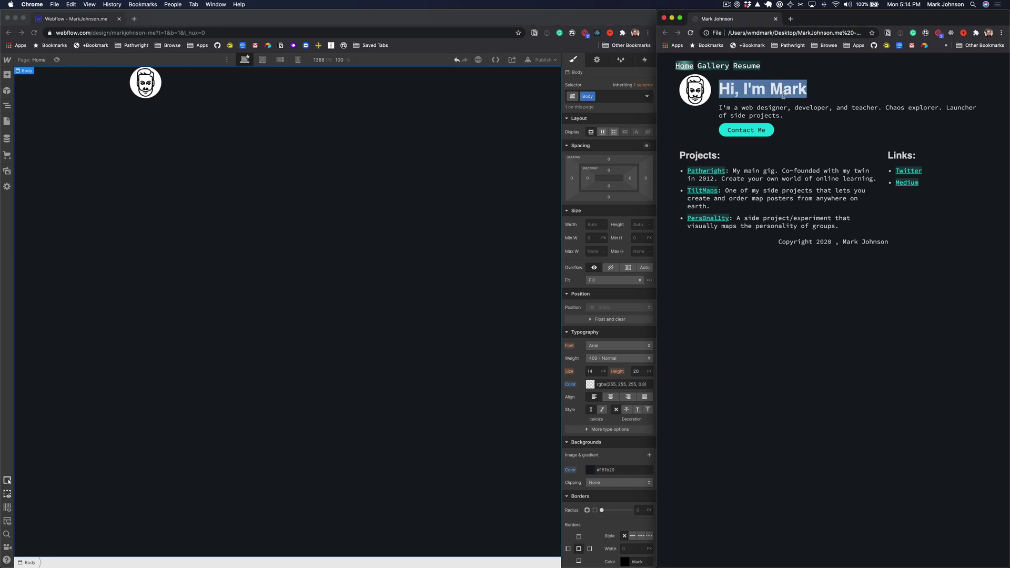
click(204, 142)
click(7, 76)
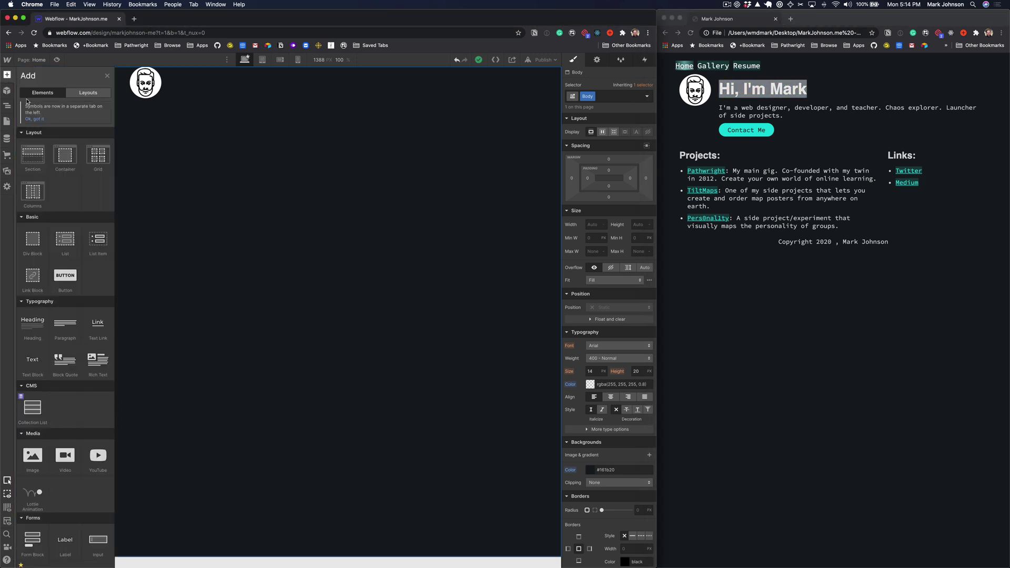
scroll(49, 323, down, 1)
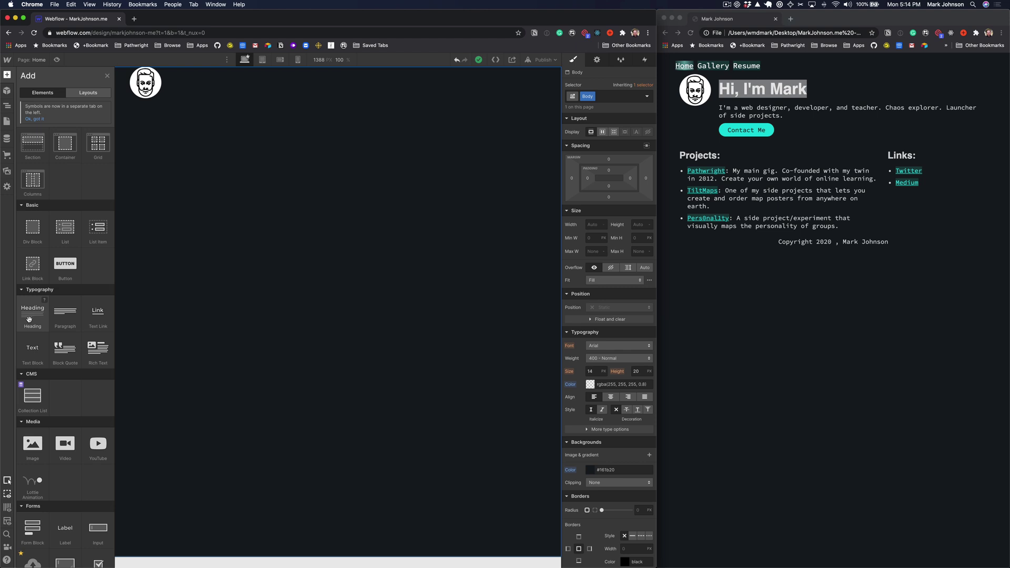
drag(29, 320, 190, 83)
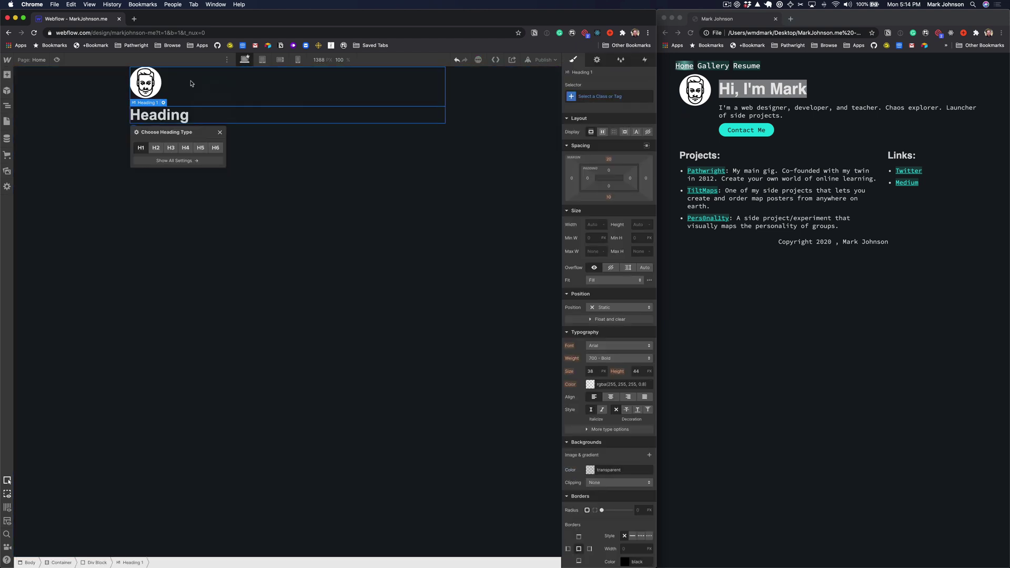
double_click(167, 117)
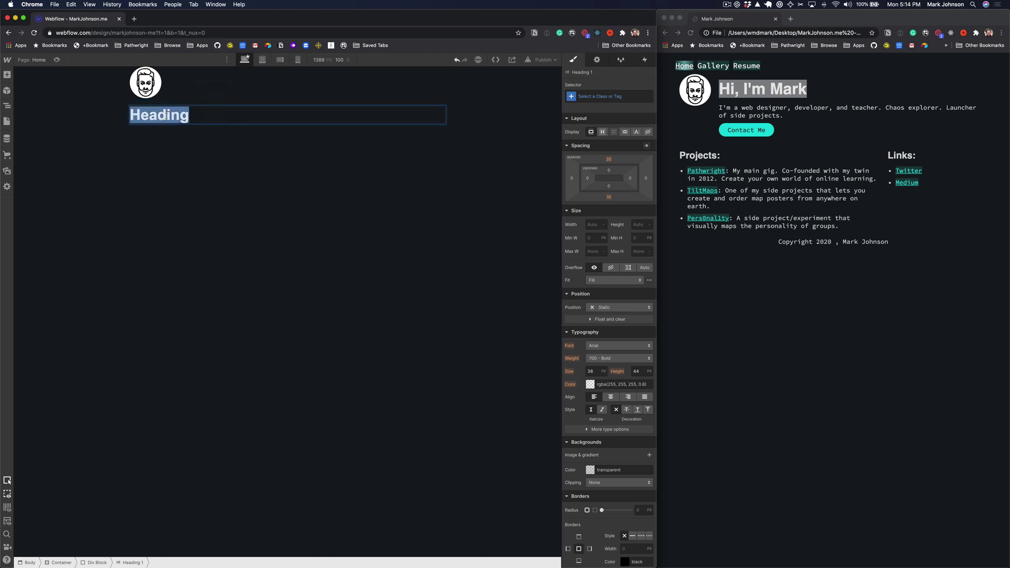
key(super+v)
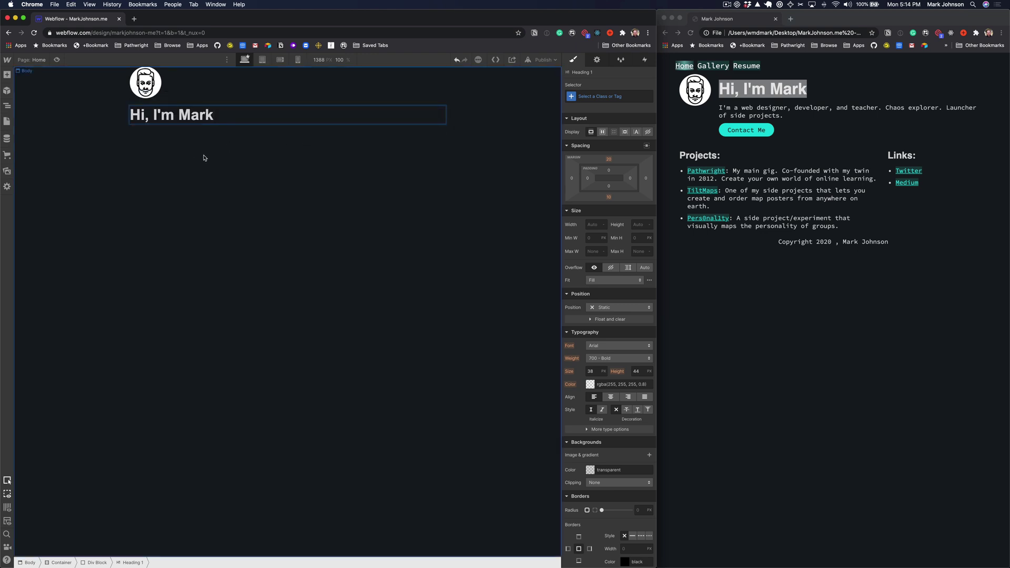
key(Escape)
Add a paragraph below the heading and replace its placeholder text with the intro description copied from the original page.
click(7, 75)
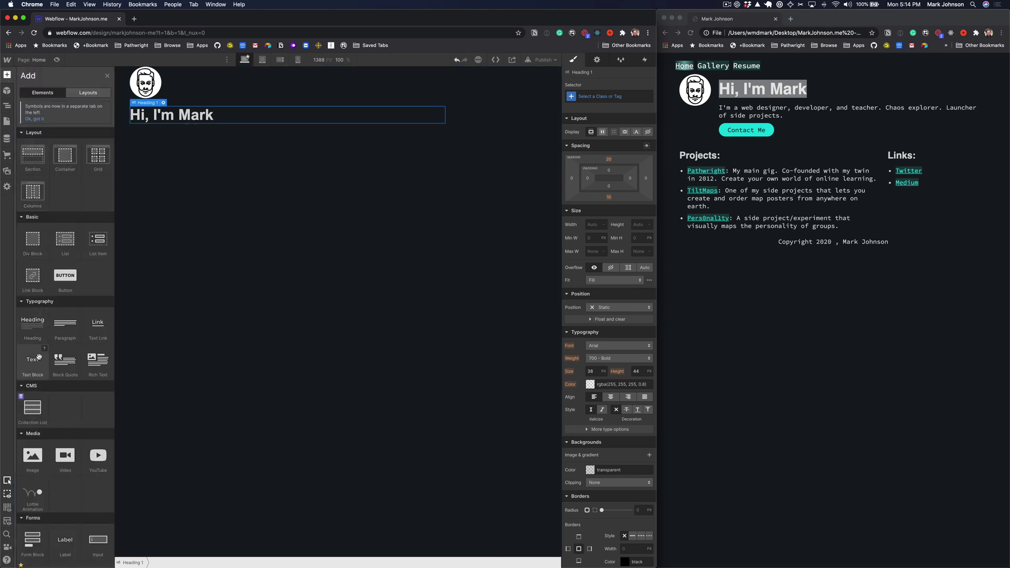
drag(65, 325, 166, 136)
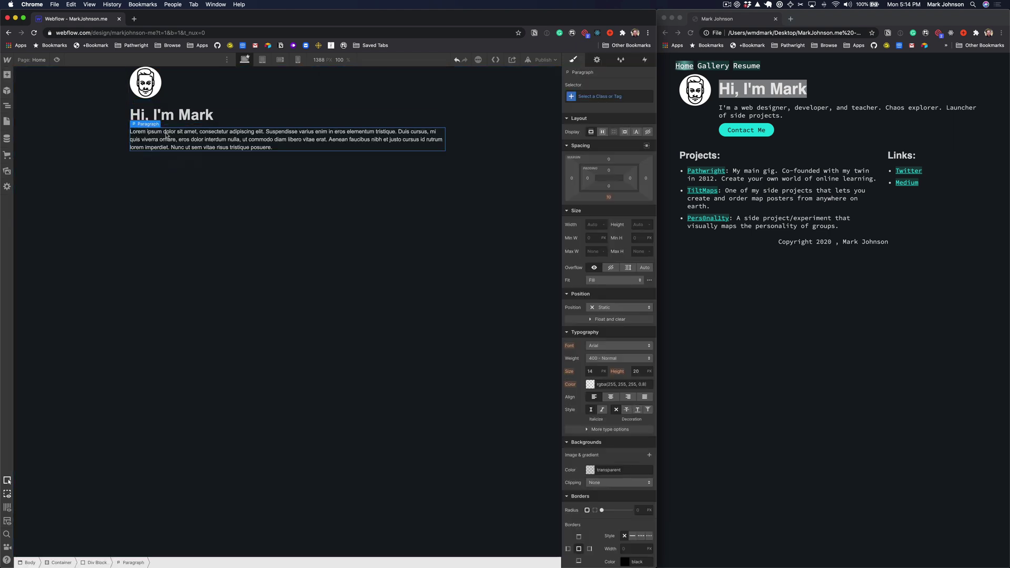
triple_click(765, 107)
key(super+c)
click(198, 139)
double_click(200, 139)
key(super+a)
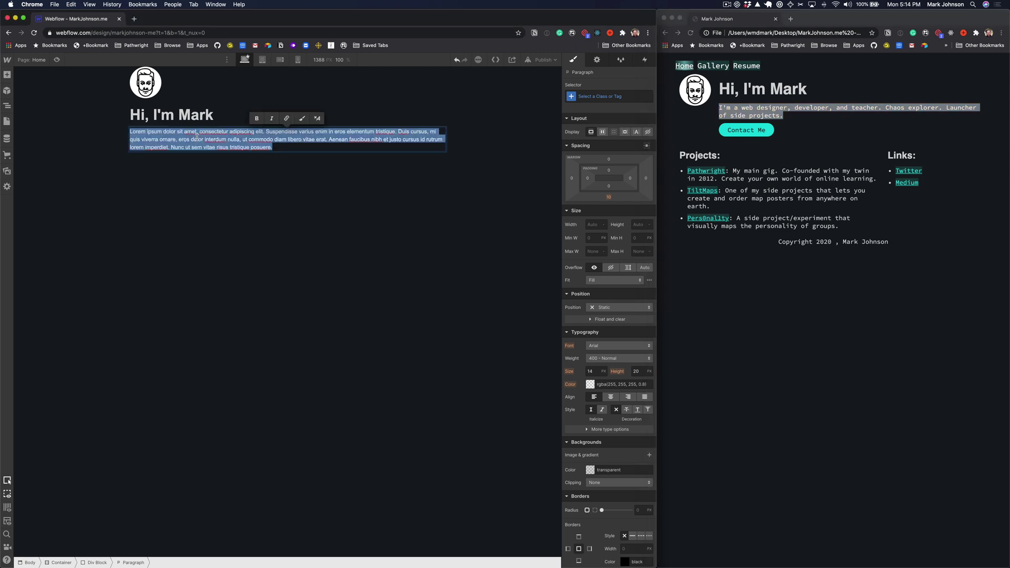
key(super+v)
key(Escape)
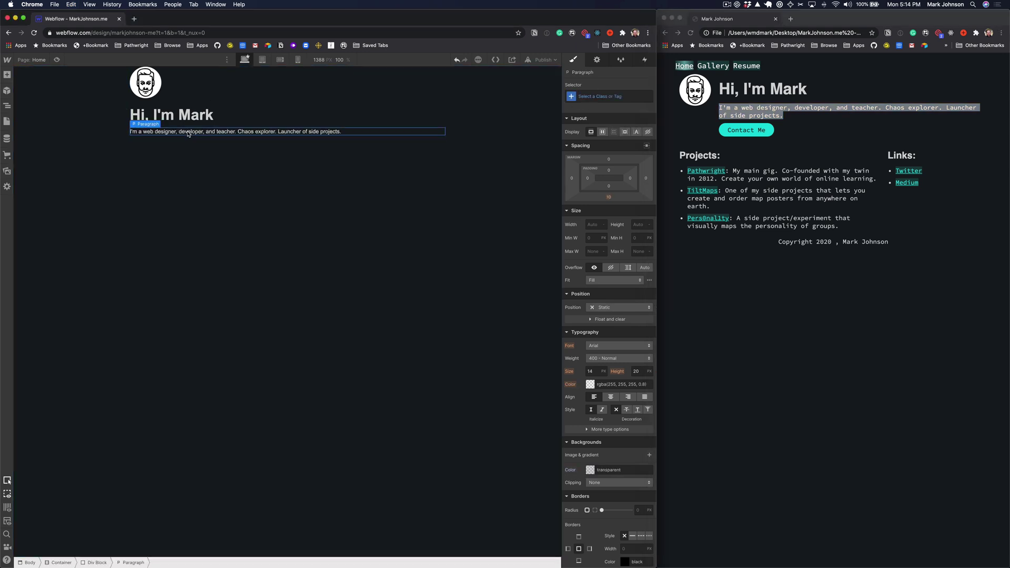
Select the div block that wraps the avatar, heading and paragraph, and set its display to Flex.
key(z)
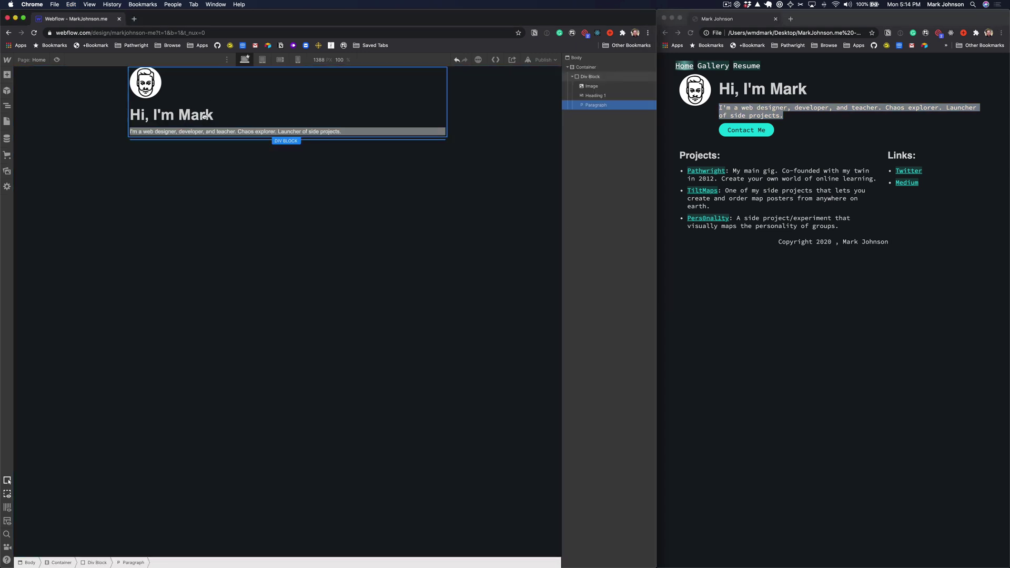
key(s)
key(Up)
key(Up)
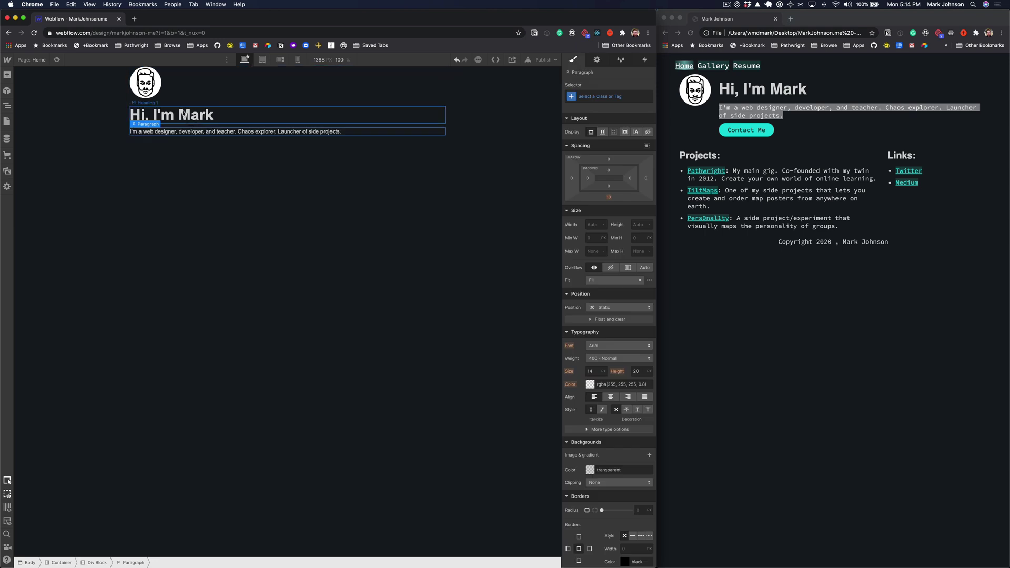
key(Down)
key(Down)
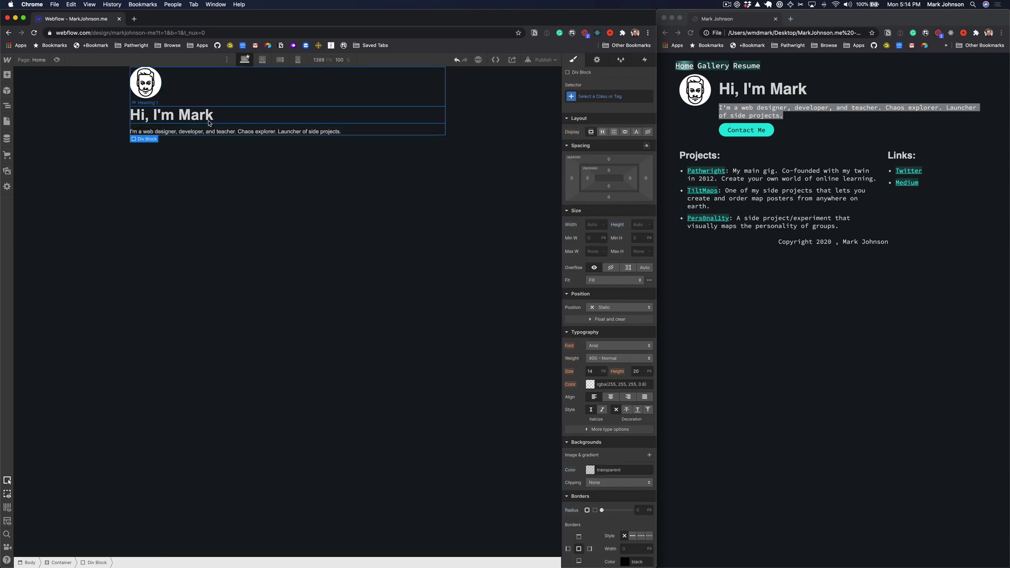
click(207, 105)
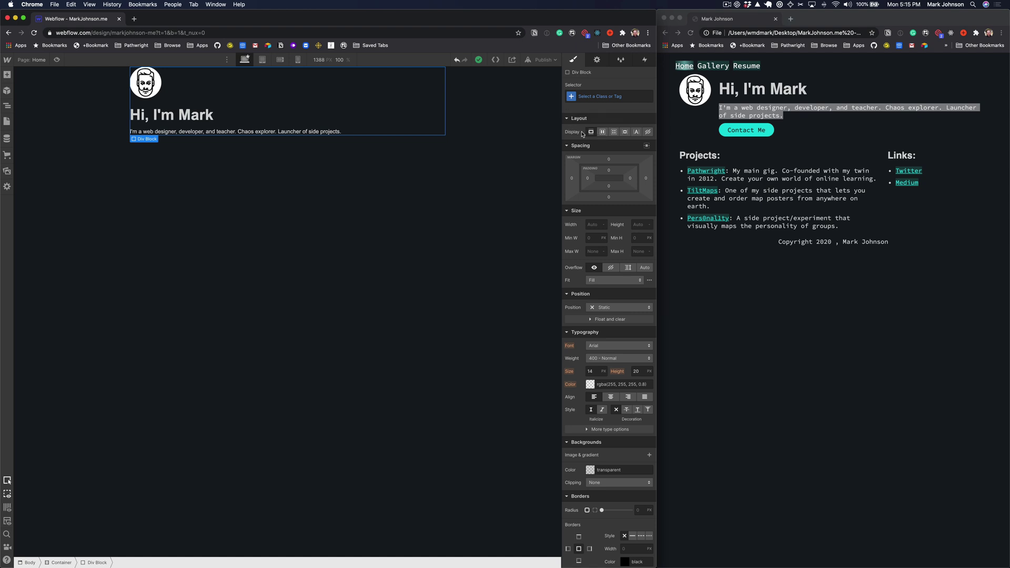
click(603, 132)
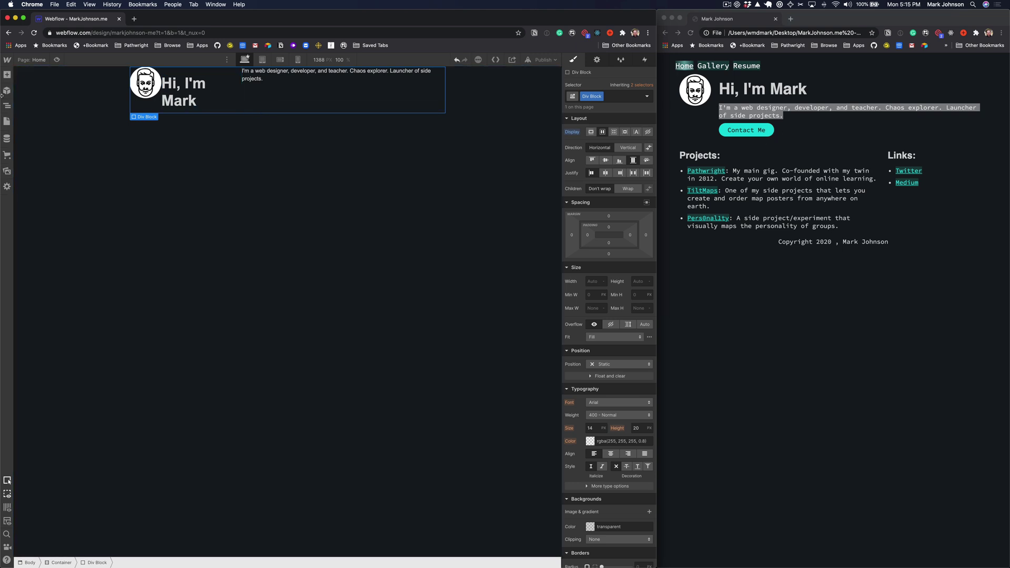
Add a div block beside the avatar inside the flex block and place the heading and paragraph in it.
click(199, 96)
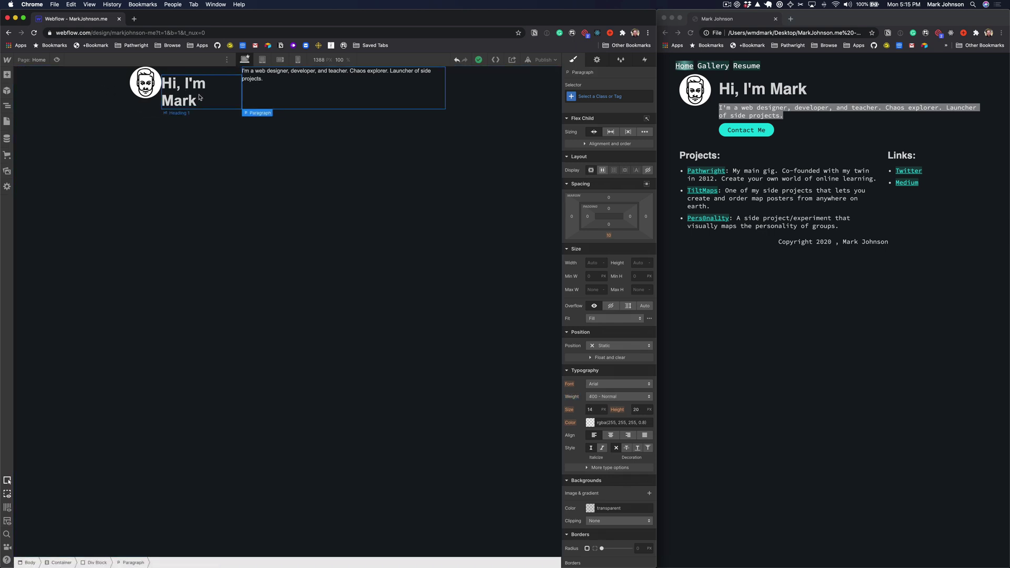
click(275, 88)
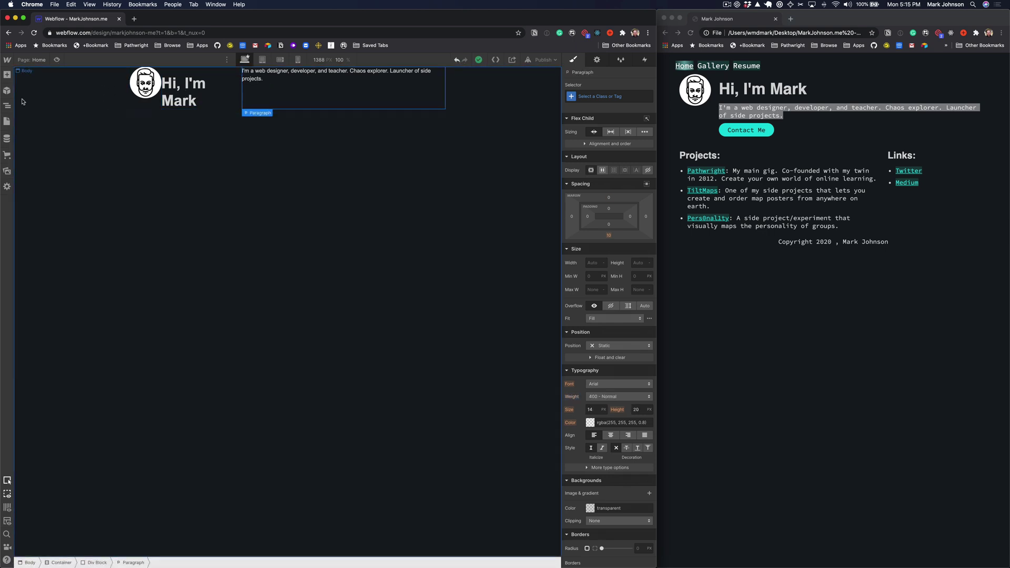
click(7, 74)
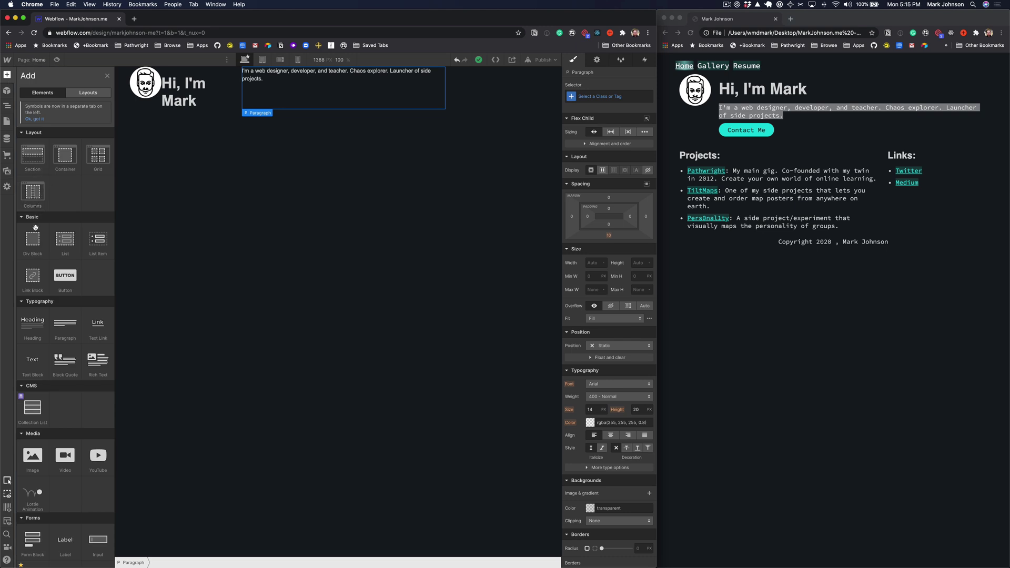
drag(33, 239, 189, 82)
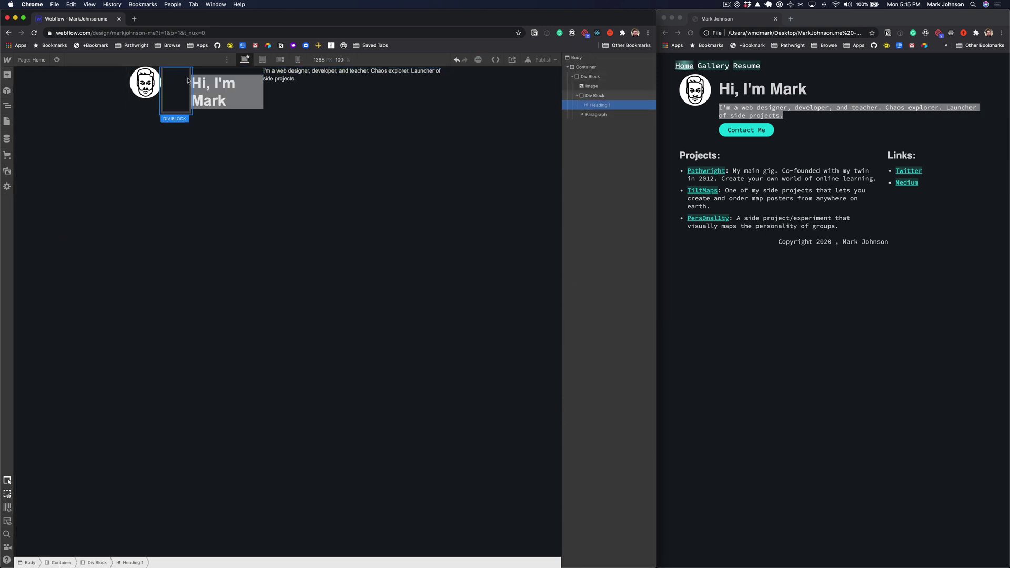
drag(267, 76, 216, 107)
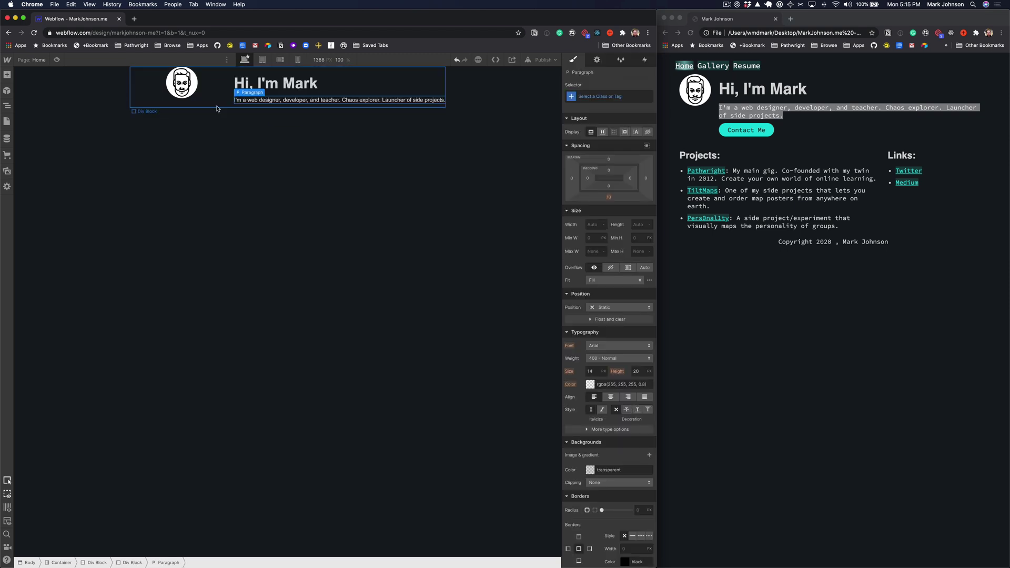
Center the outer flex block's children vertically so the avatar lines up with the text block.
click(280, 89)
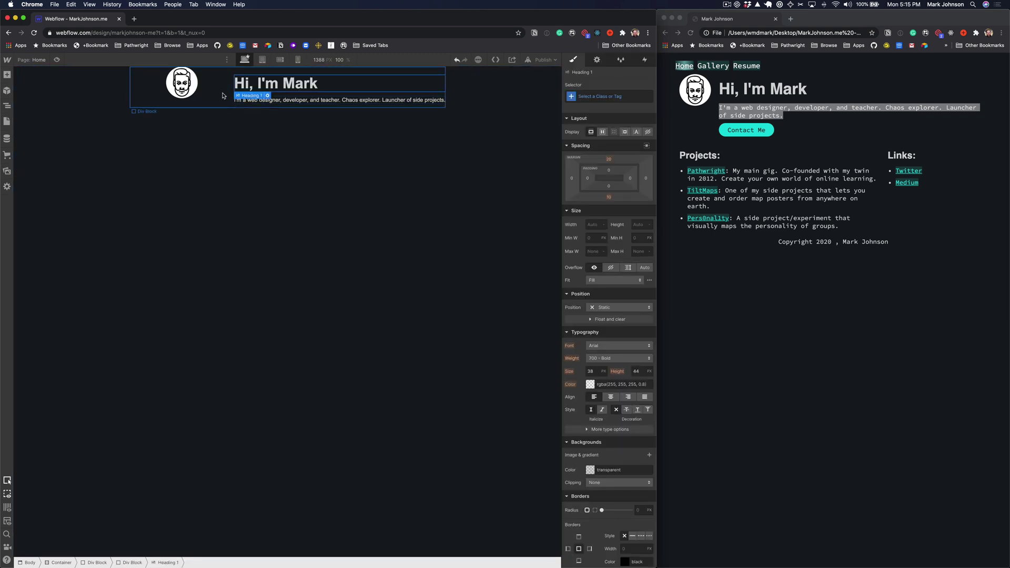
click(298, 102)
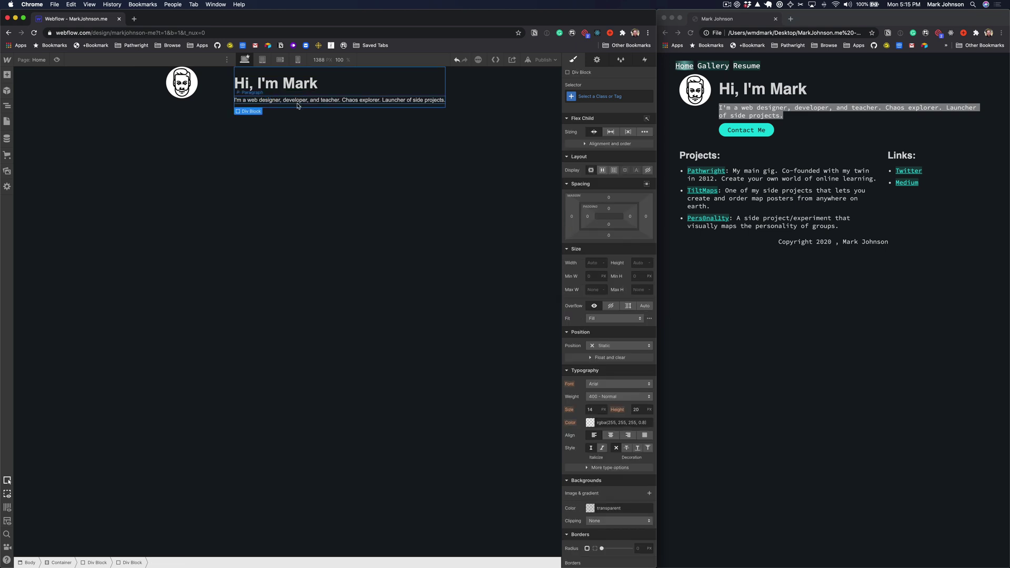
click(220, 87)
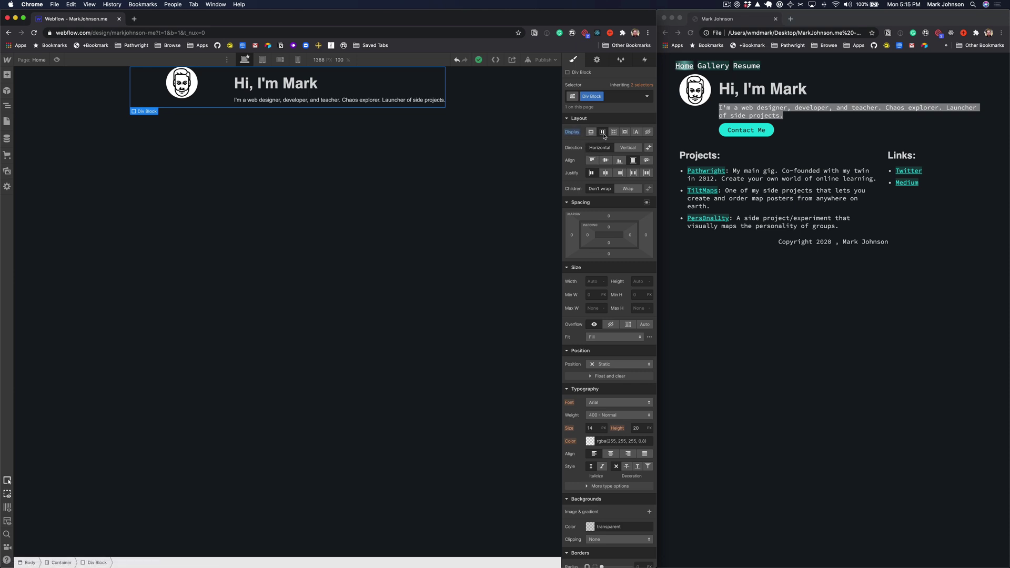
click(606, 160)
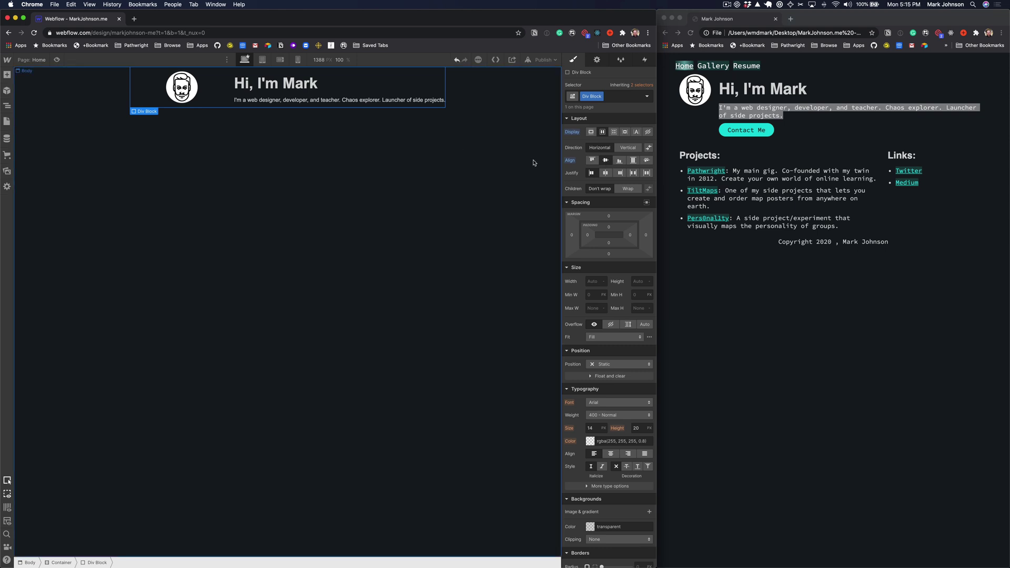
Set the div block around the heading and paragraph to grow within the flex layout, with a 10 px left margin.
click(271, 101)
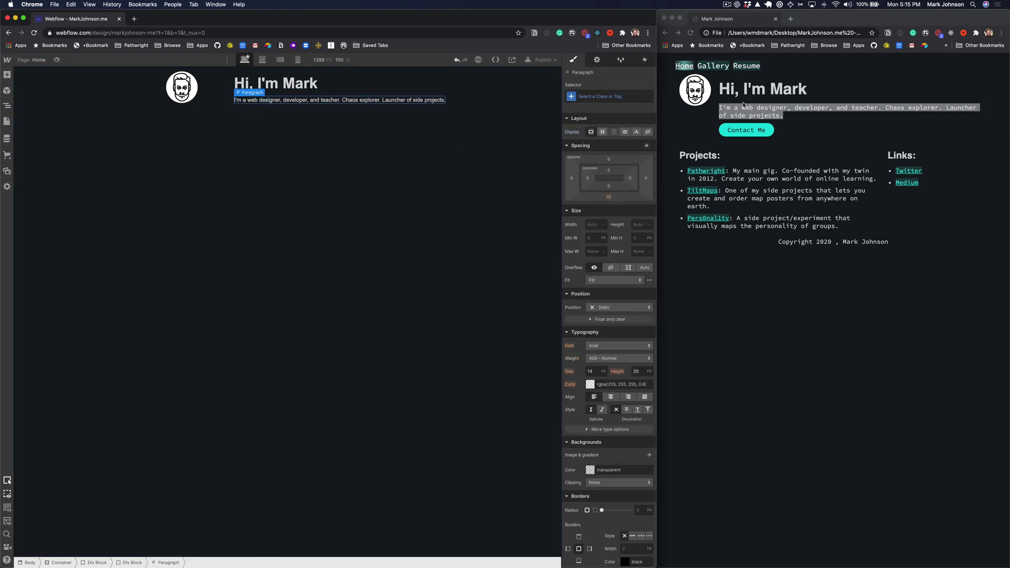
click(253, 85)
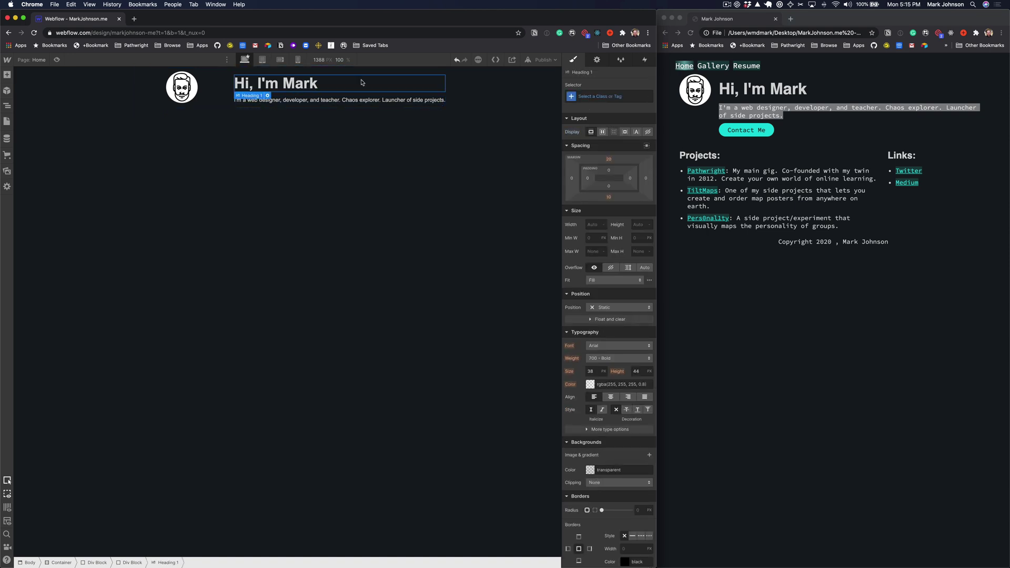
click(384, 76)
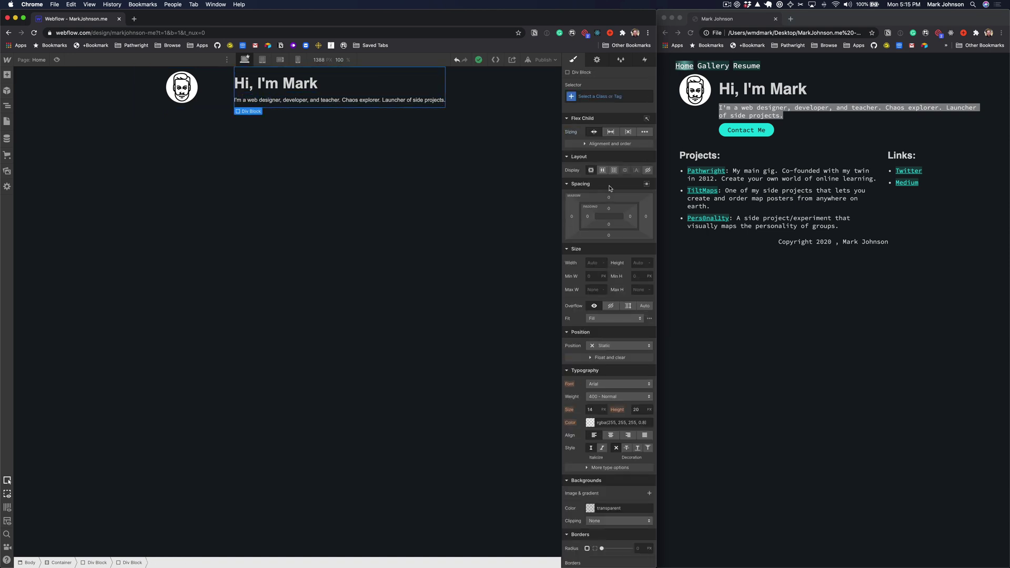
click(611, 132)
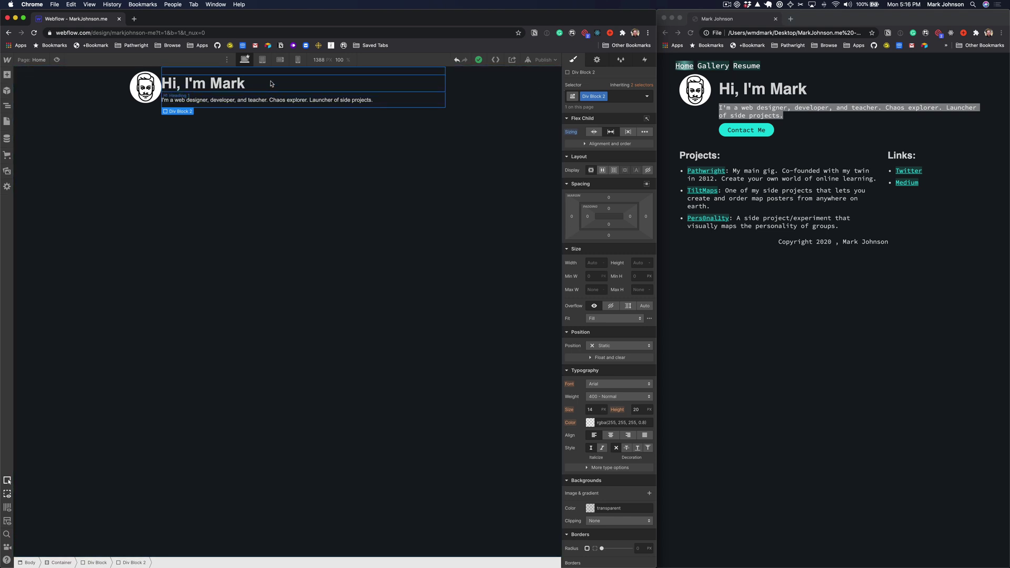
click(573, 218)
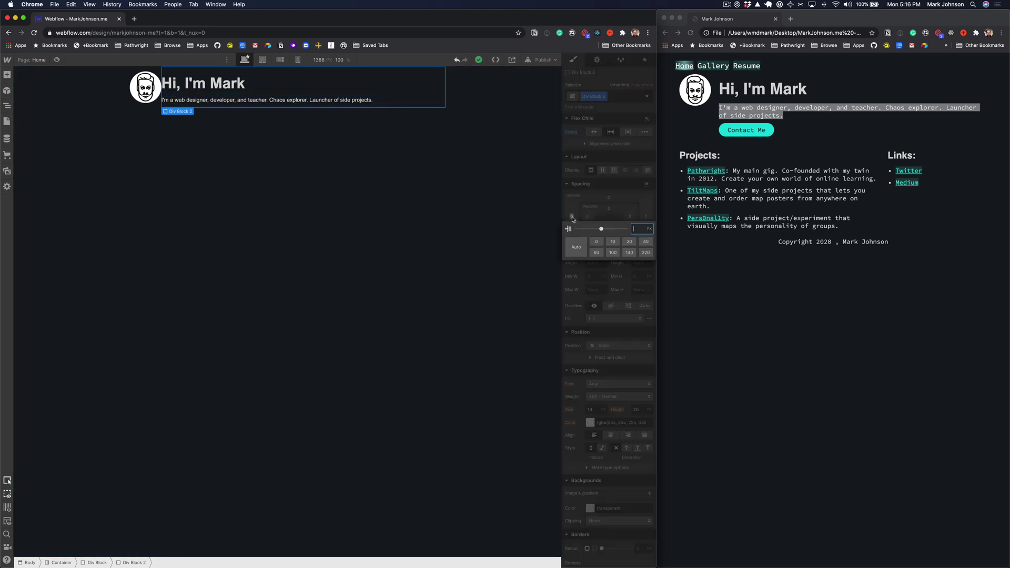
click(614, 242)
click(408, 188)
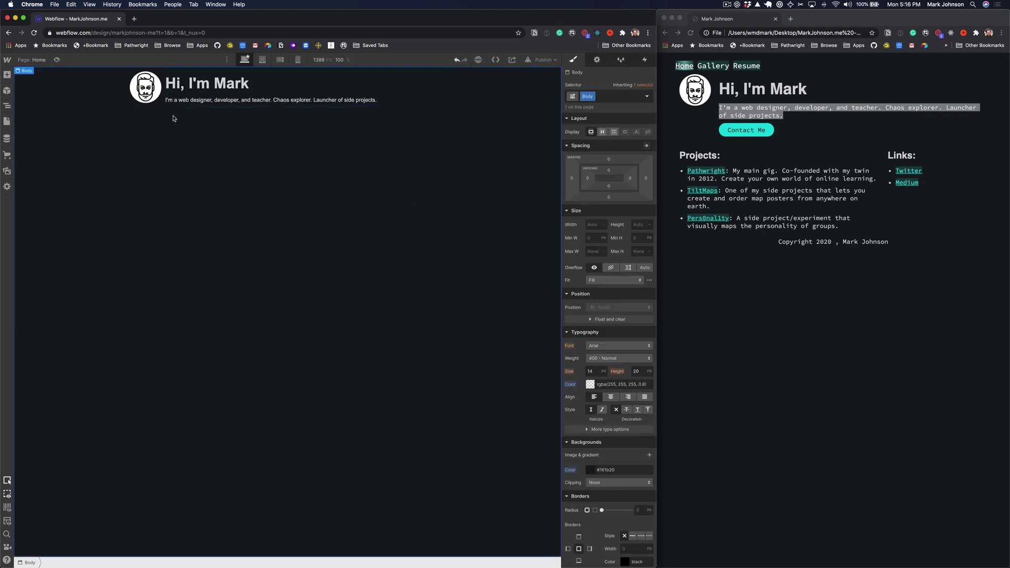
Add a Button element directly below the intro paragraph, inside the div block that holds the heading and paragraph.
click(291, 102)
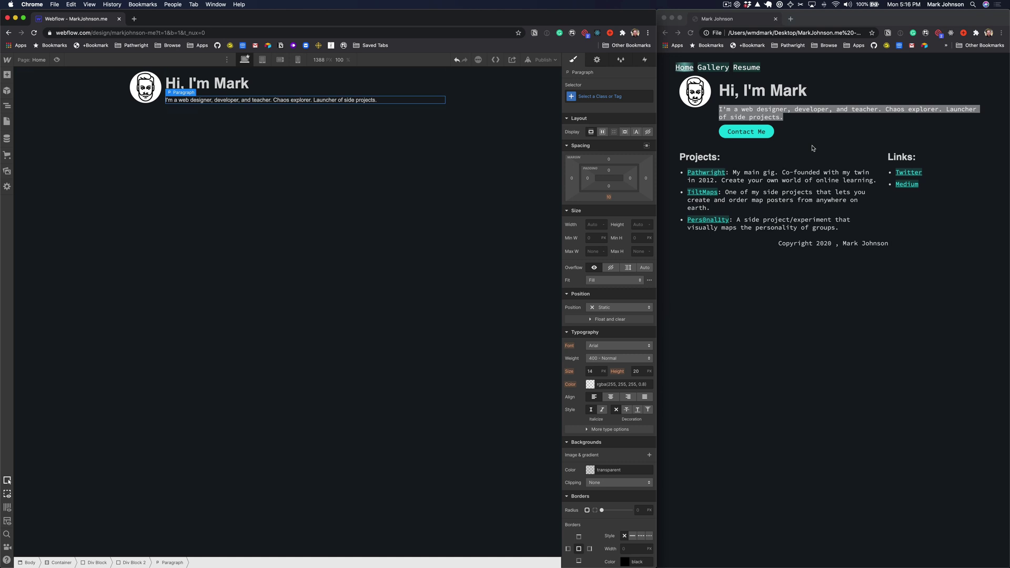
click(750, 131)
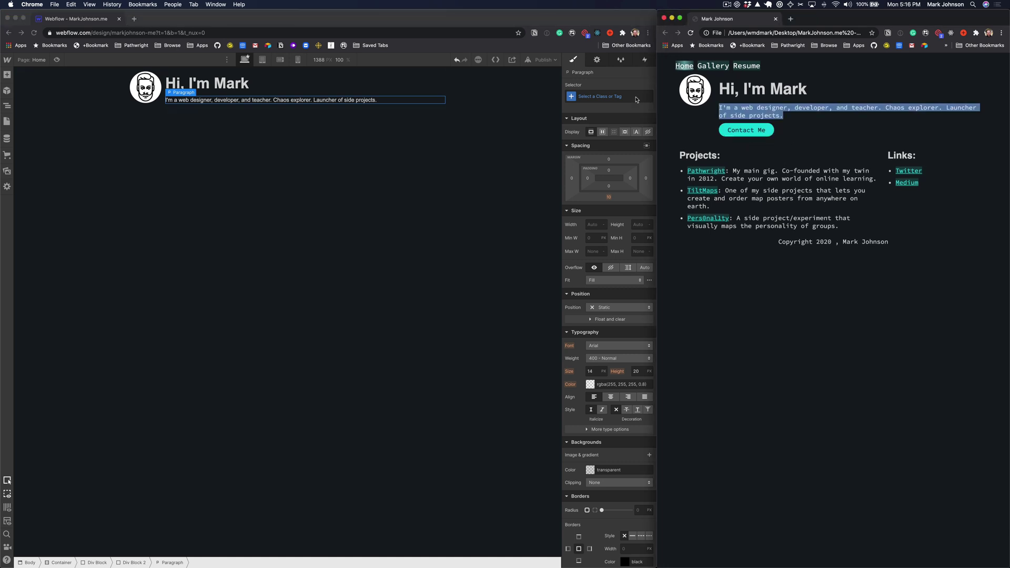
click(282, 108)
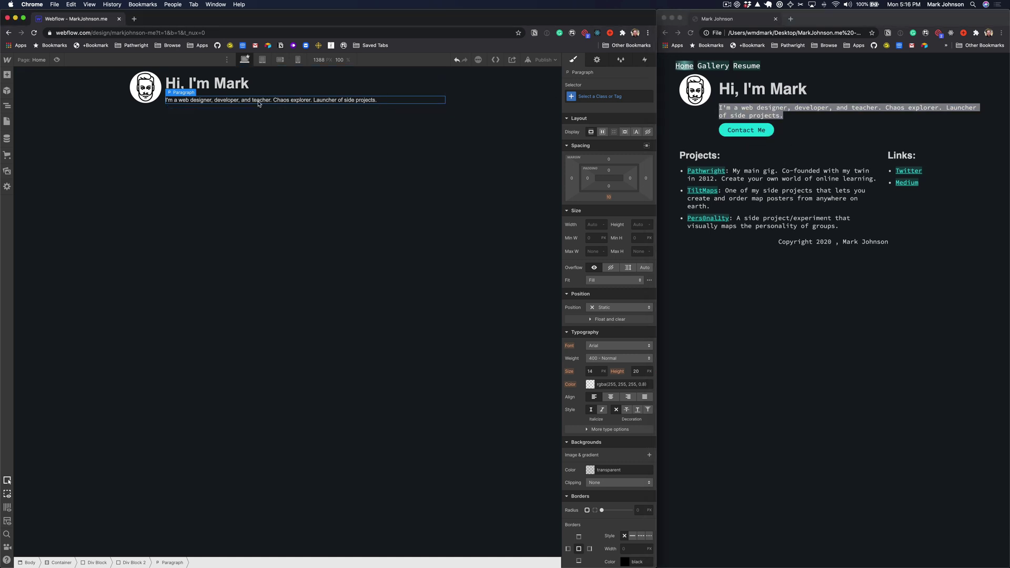
click(6, 74)
click(7, 74)
click(6, 74)
scroll(33, 140, down, 3)
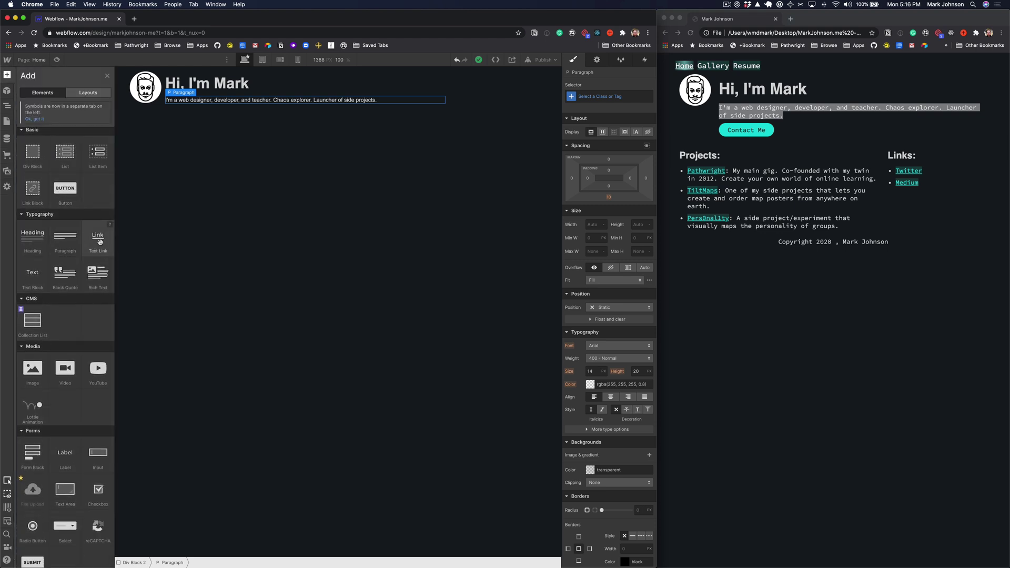
scroll(100, 242, down, 3)
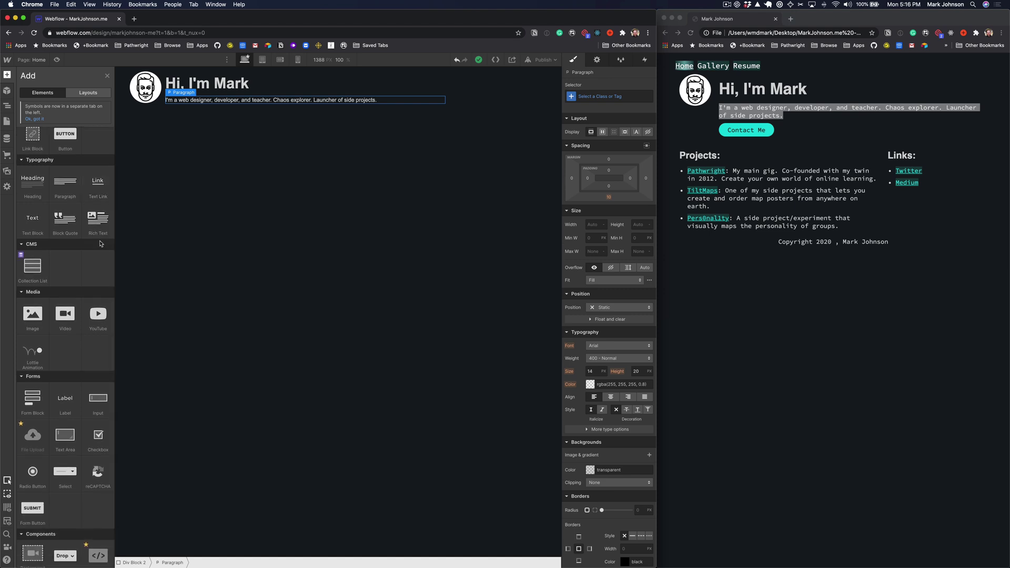
scroll(97, 271, down, 2)
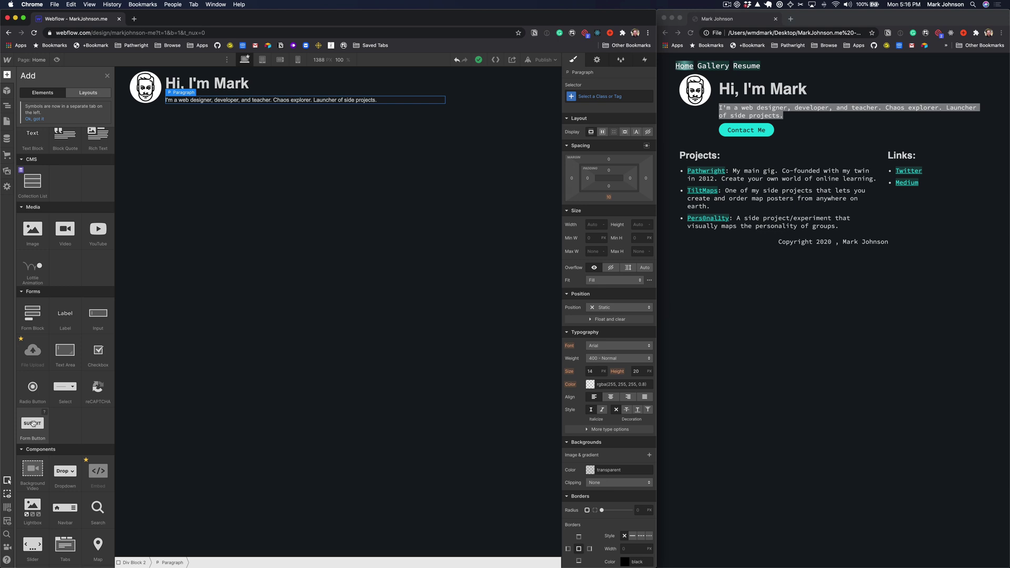
scroll(33, 424, down, 1)
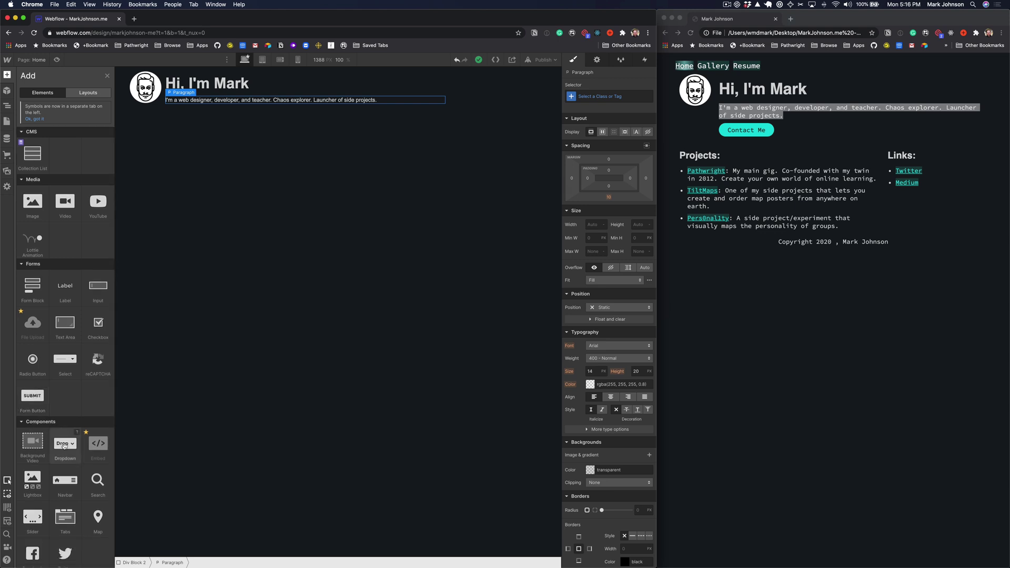
scroll(92, 463, down, 1)
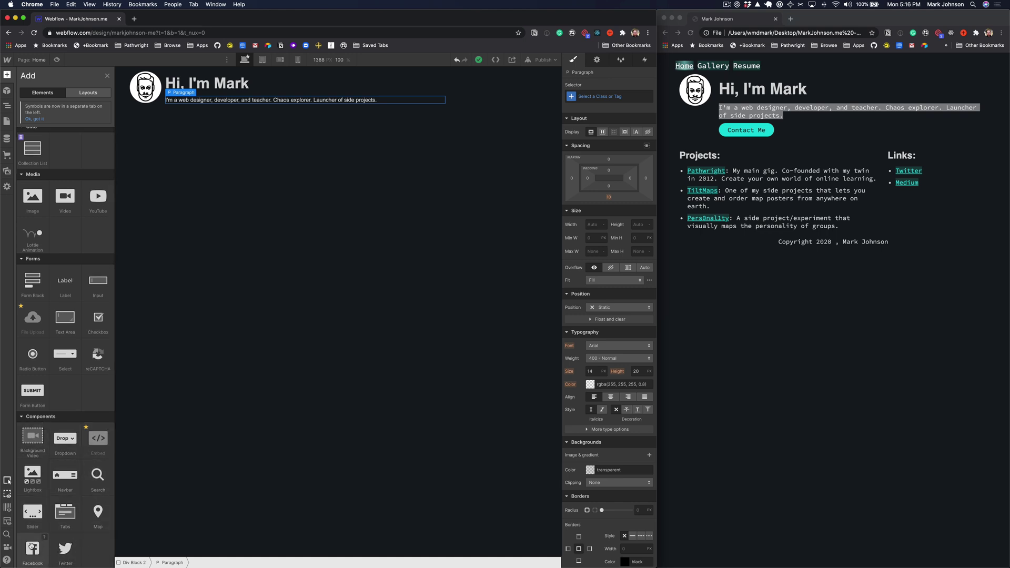
scroll(65, 511, up, 10)
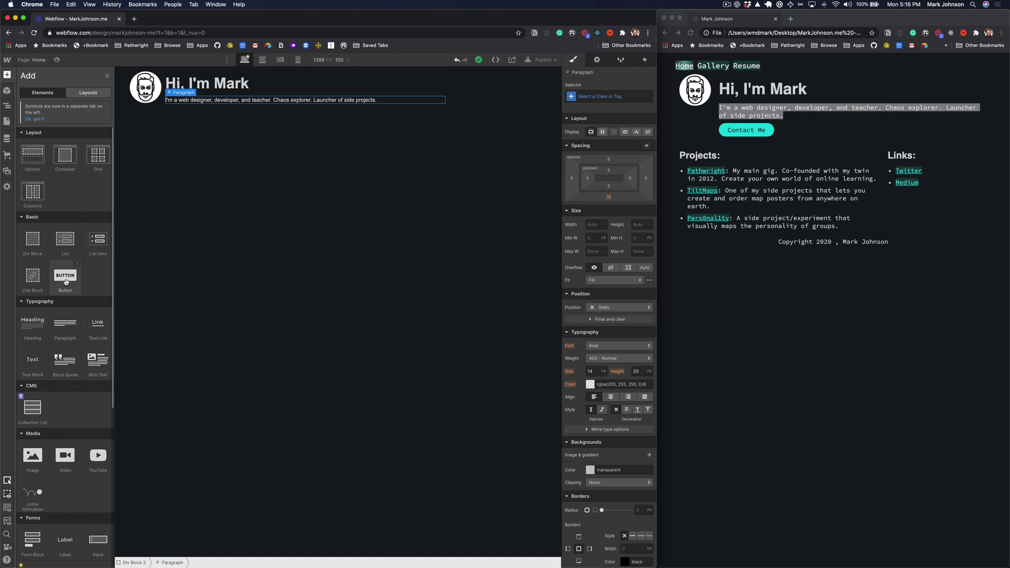
drag(66, 282, 309, 105)
key(Escape)
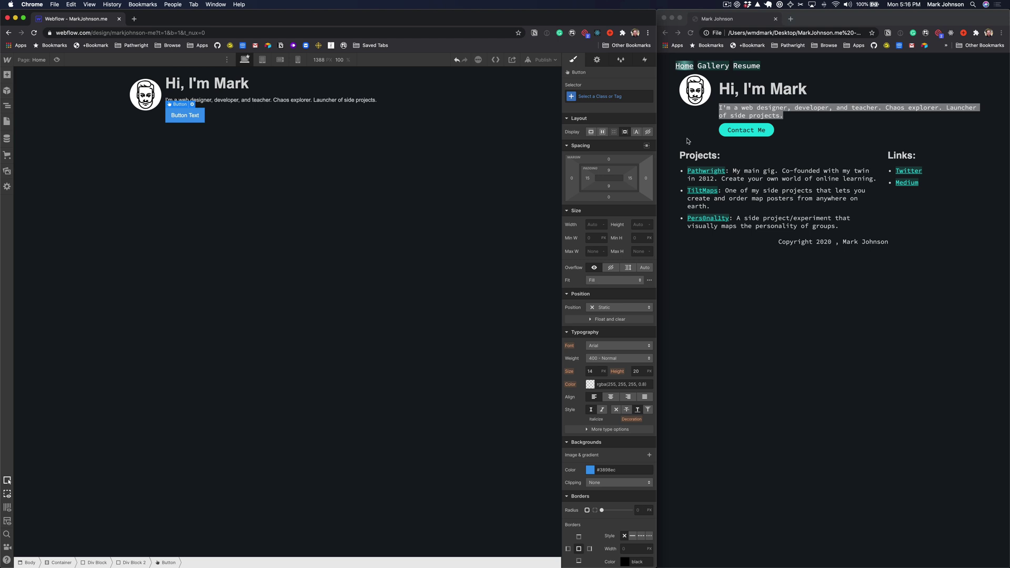
Inspect the original page's Contact Me button and copy the hex value of its background color.
scroll(652, 278, down, 5)
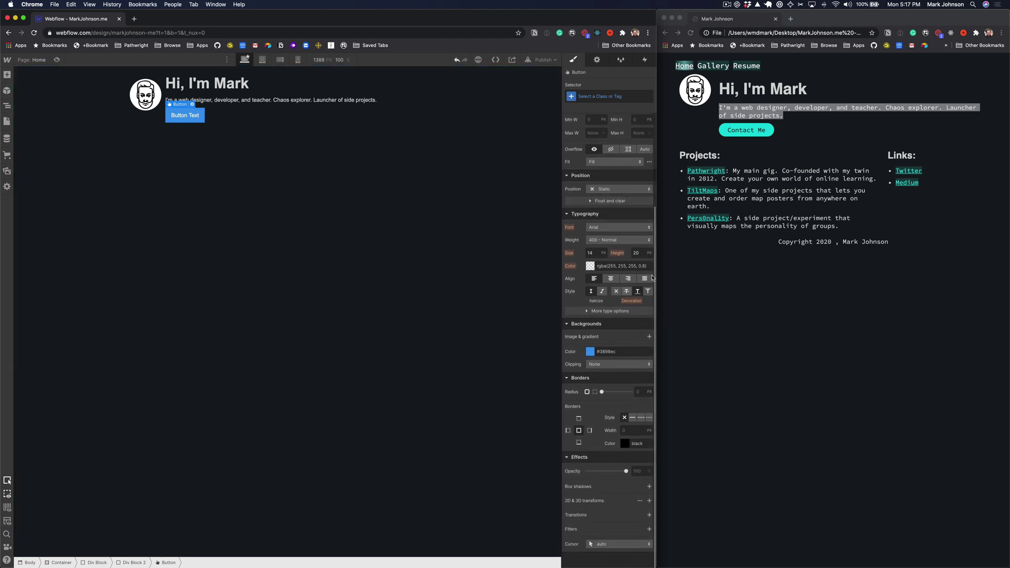
right_click(727, 130)
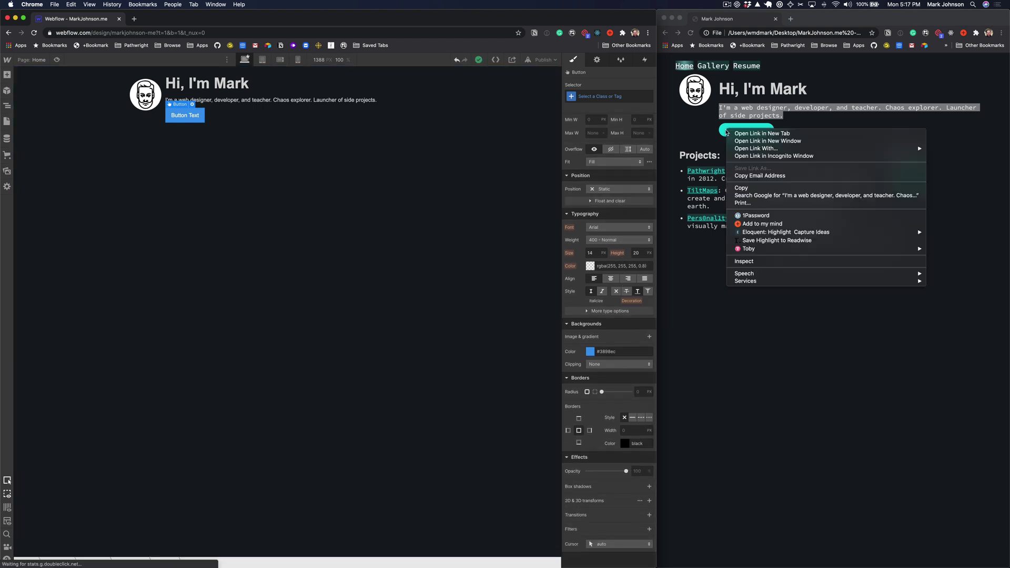
click(750, 260)
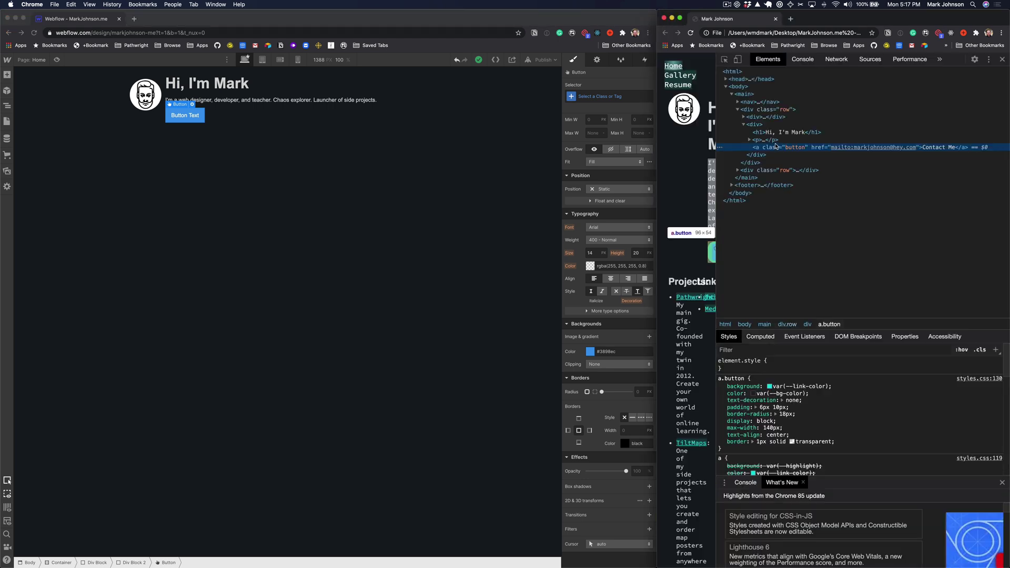
click(800, 387)
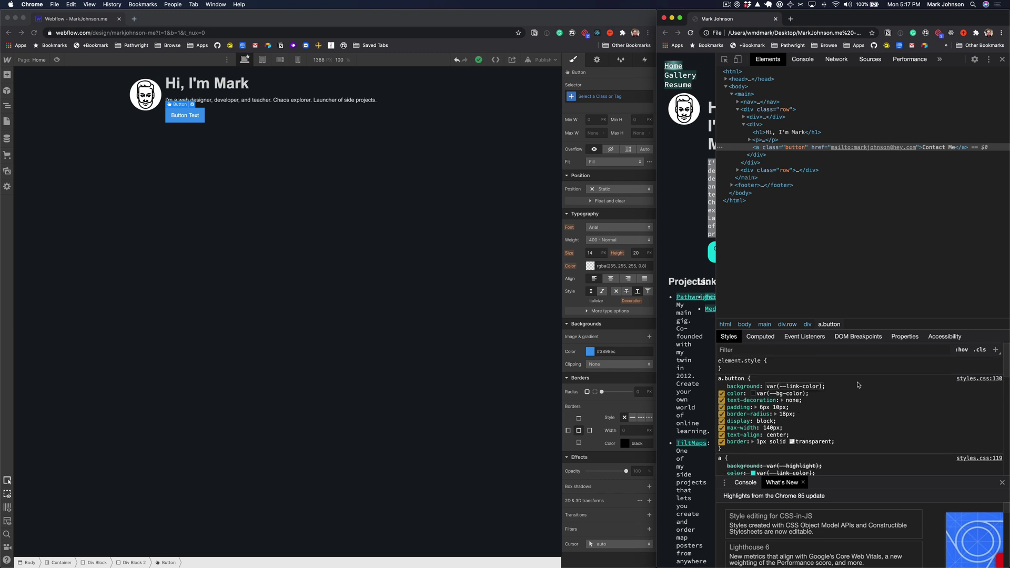
key(Escape)
click(770, 387)
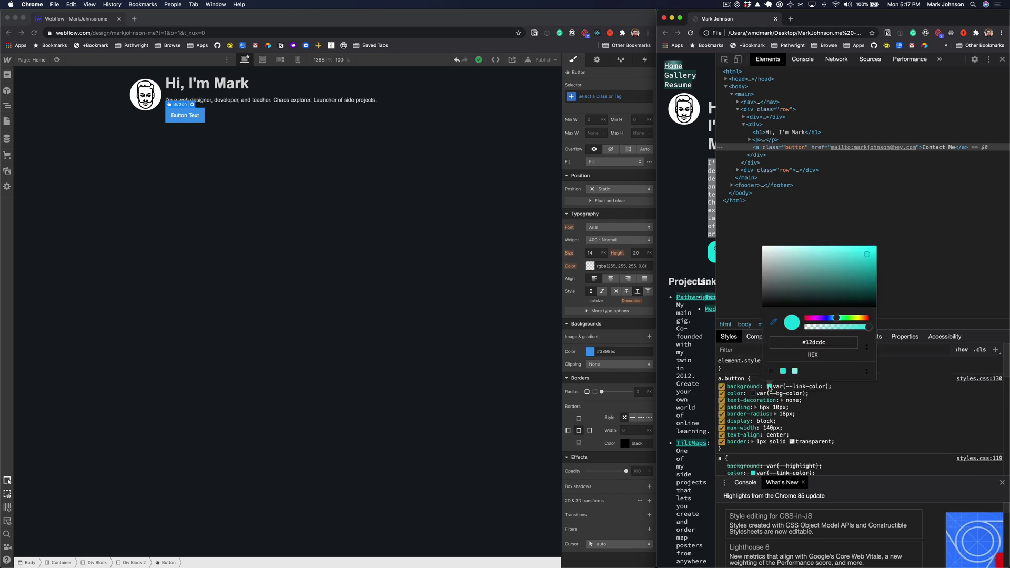
click(815, 343)
Set the new button's background color to #12dcdc and its text color to black at 80% opacity.
click(379, 242)
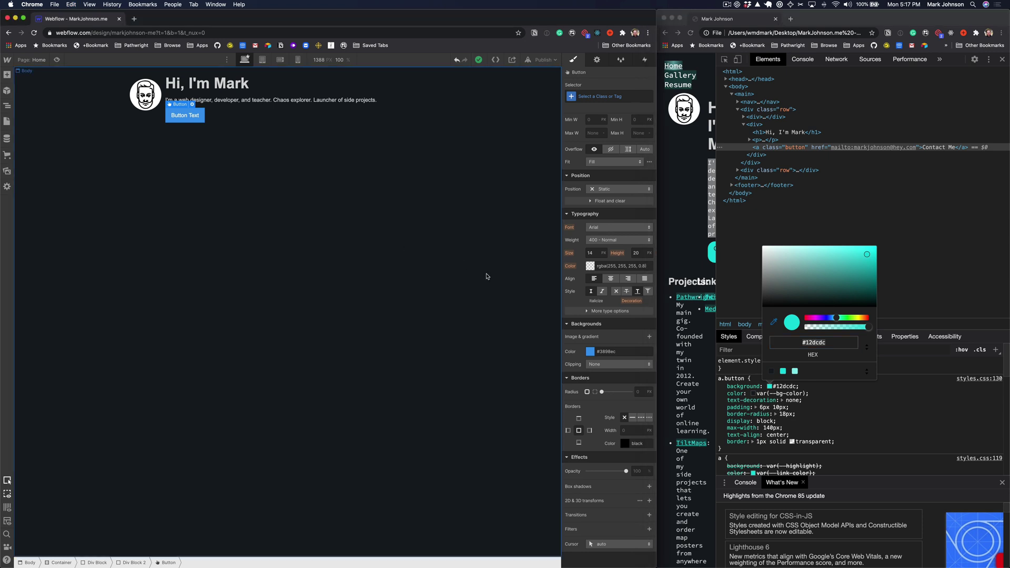
click(618, 351)
text(#12dcdc)
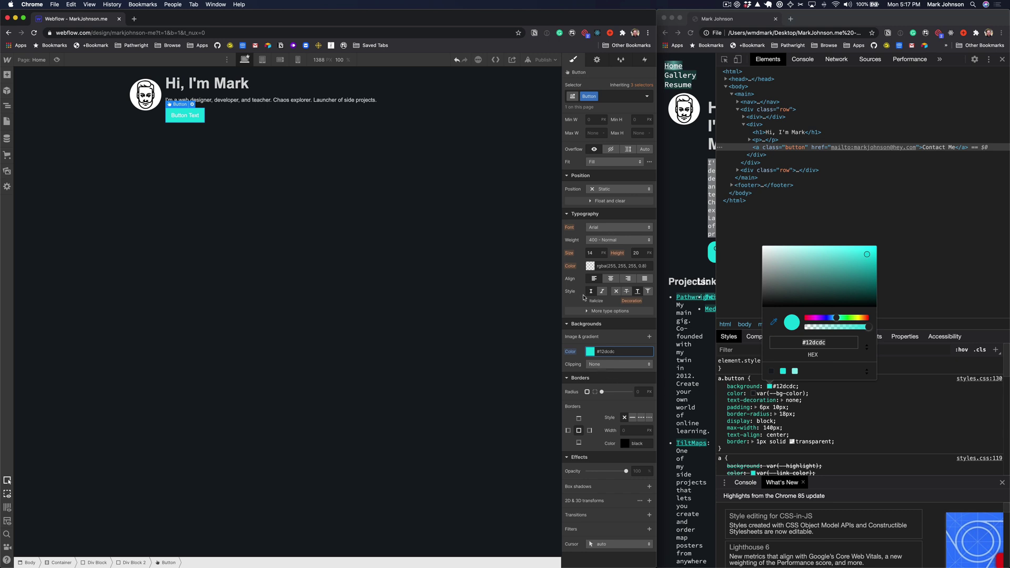
click(590, 267)
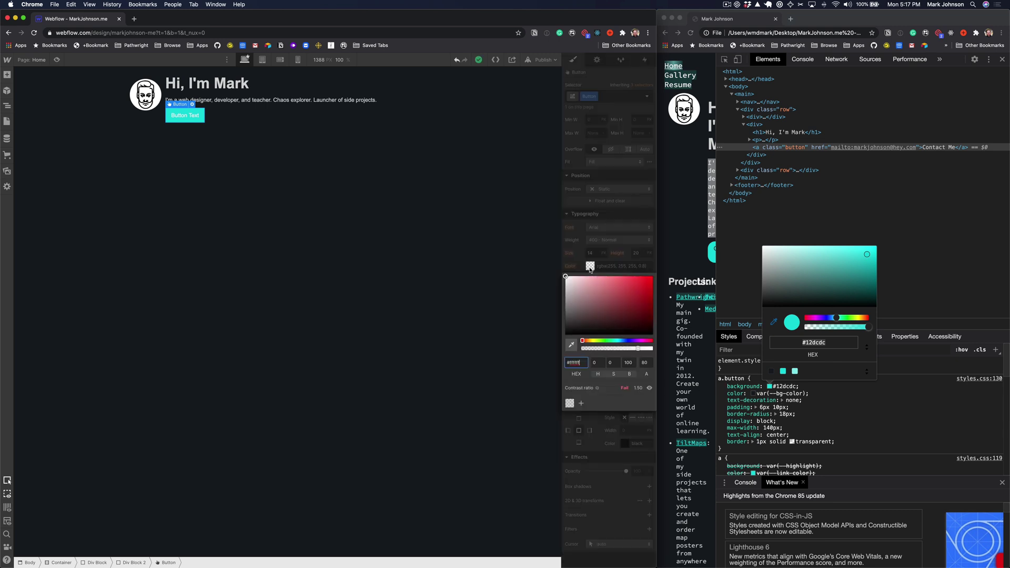
click(512, 348)
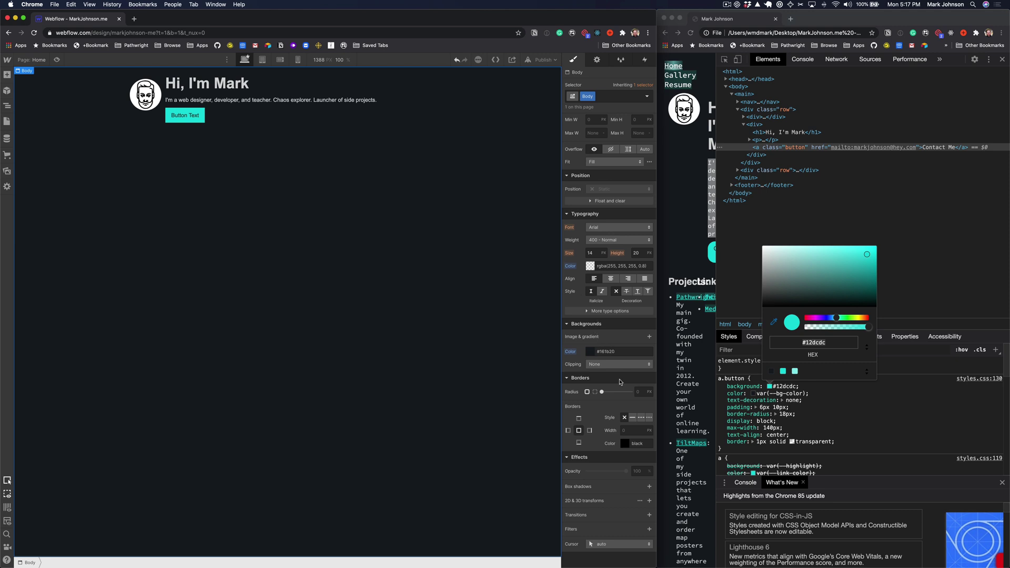
Select the new button and round its corners with an 18 px border radius.
click(640, 393)
click(185, 115)
click(644, 393)
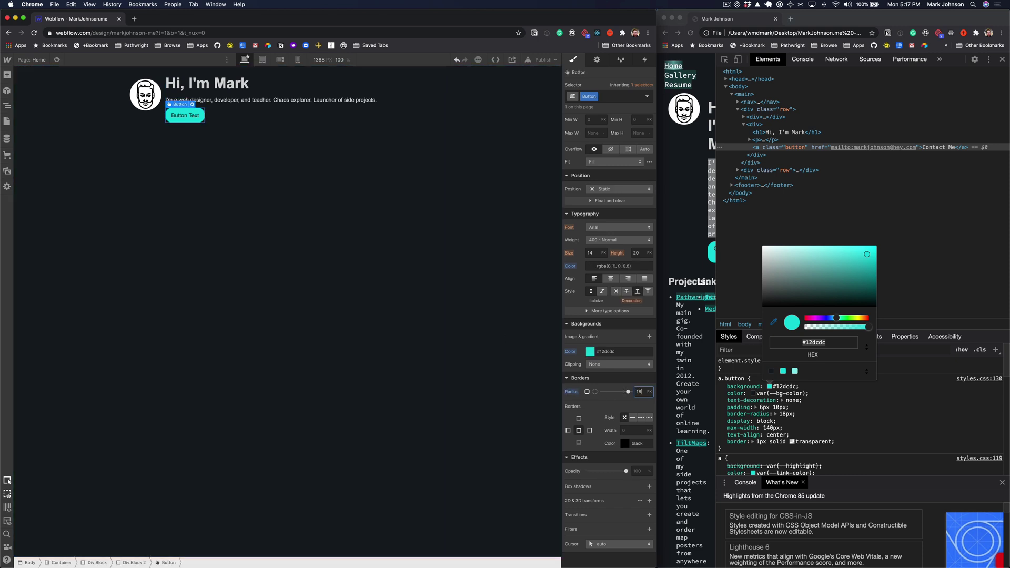
Dismiss the color picker and close the developer tools on the original page.
click(676, 289)
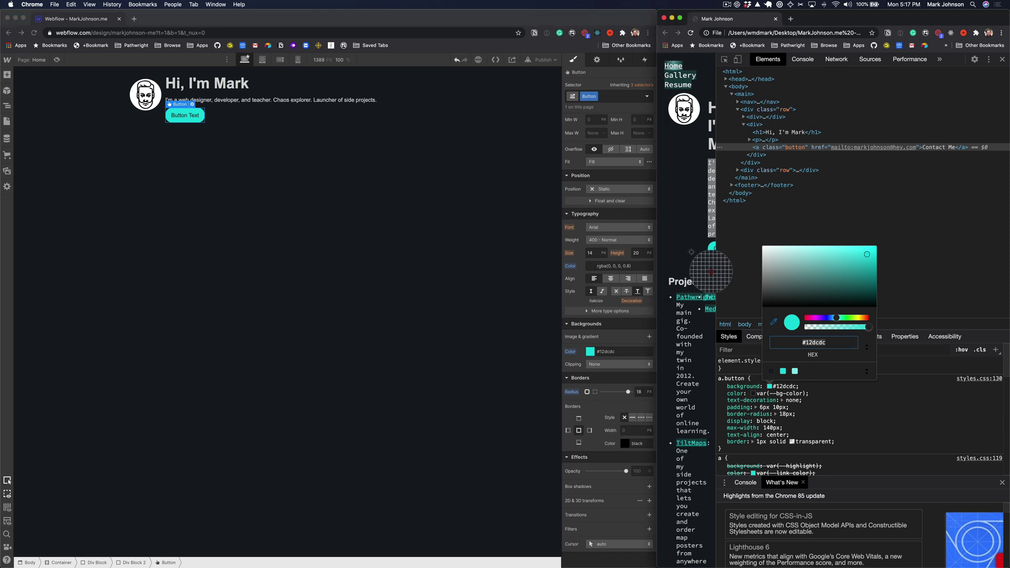
key(Escape)
key(Escape)
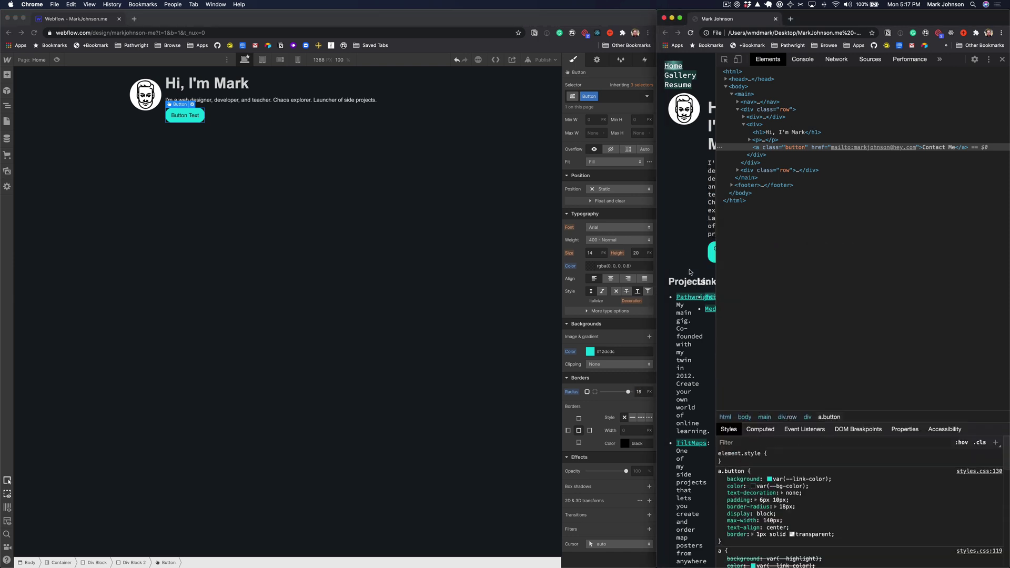
key(super+alt+i)
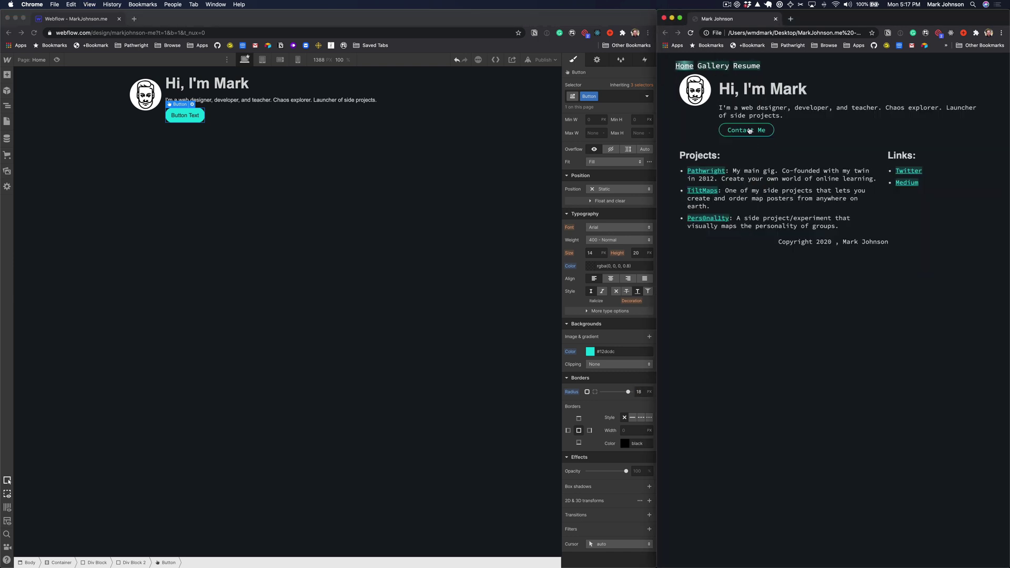
Preview the rebuilt page to check the button against the original, and return to the design view.
click(219, 149)
click(203, 144)
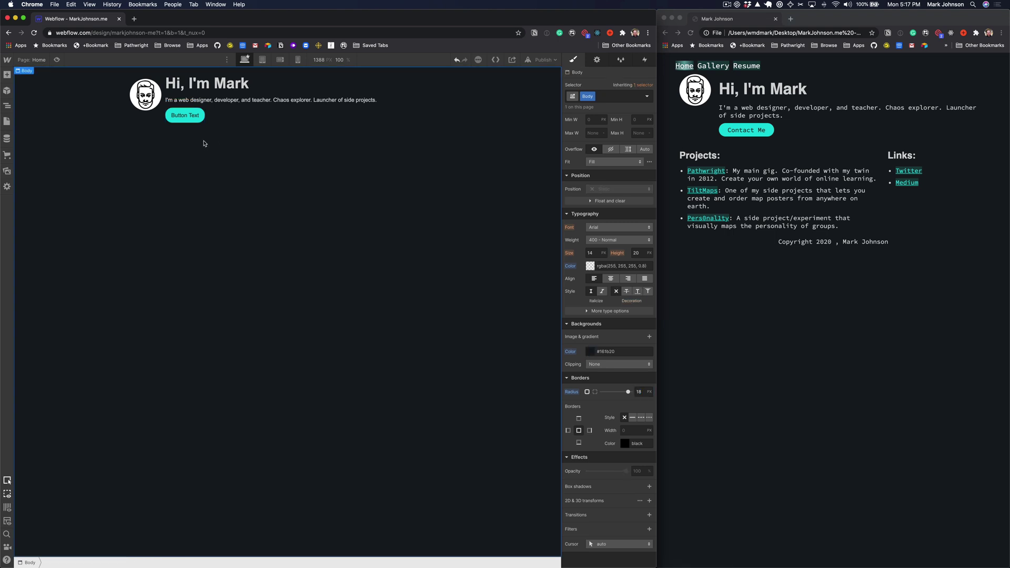
click(181, 121)
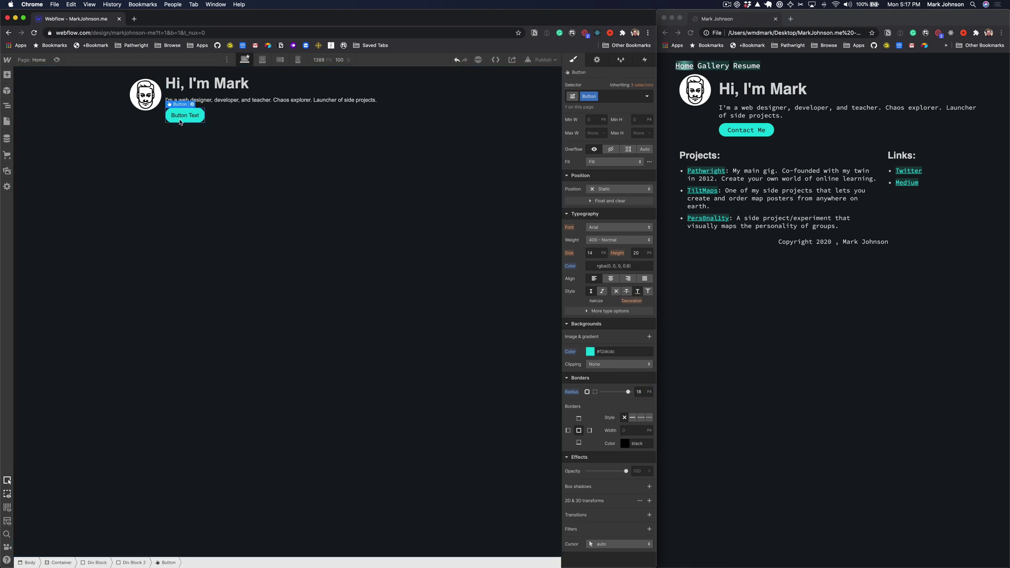
click(178, 151)
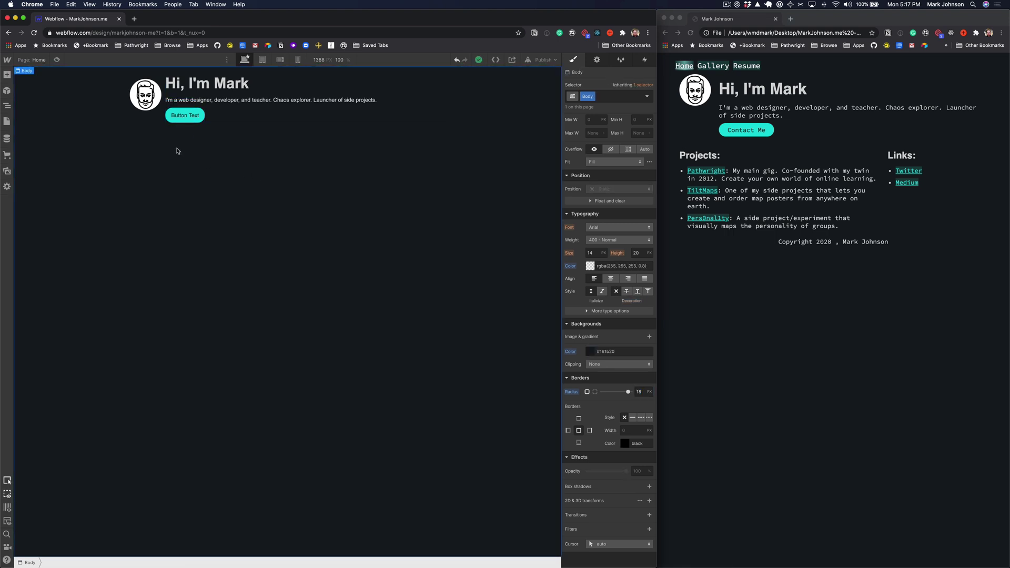
click(56, 60)
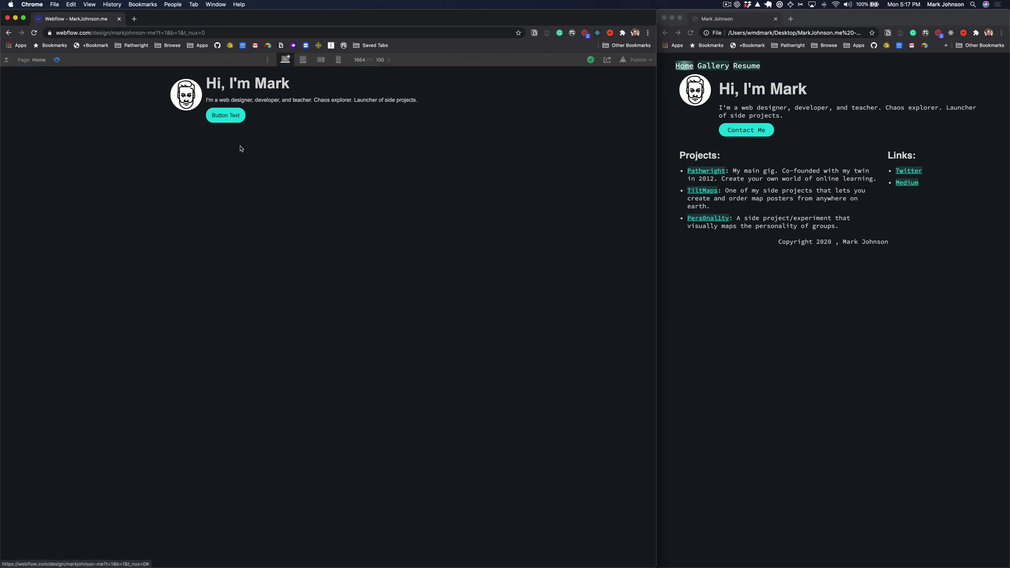
click(57, 60)
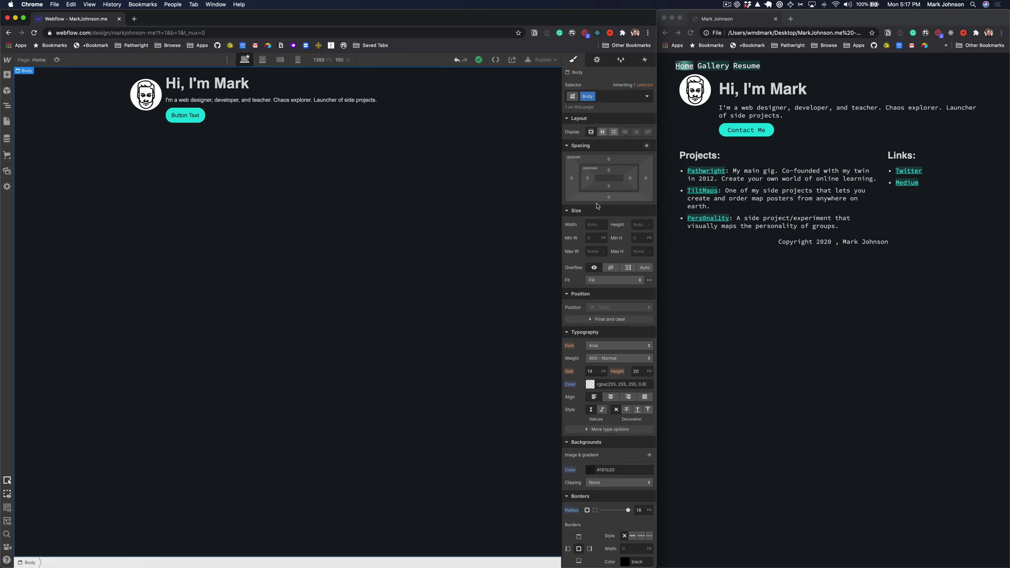
Switch the button's styling to its Hover state.
scroll(612, 154, down, 5)
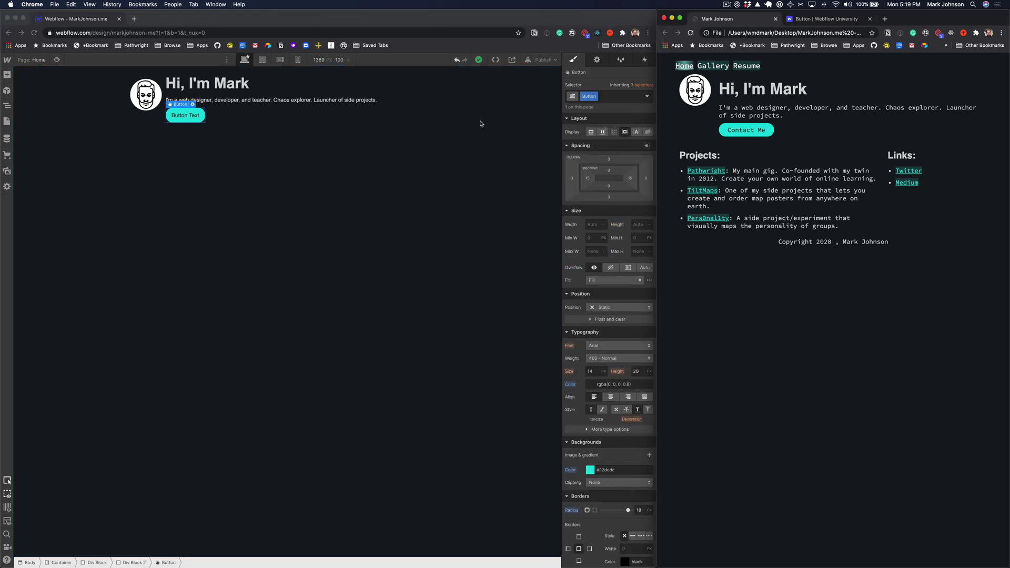
click(451, 123)
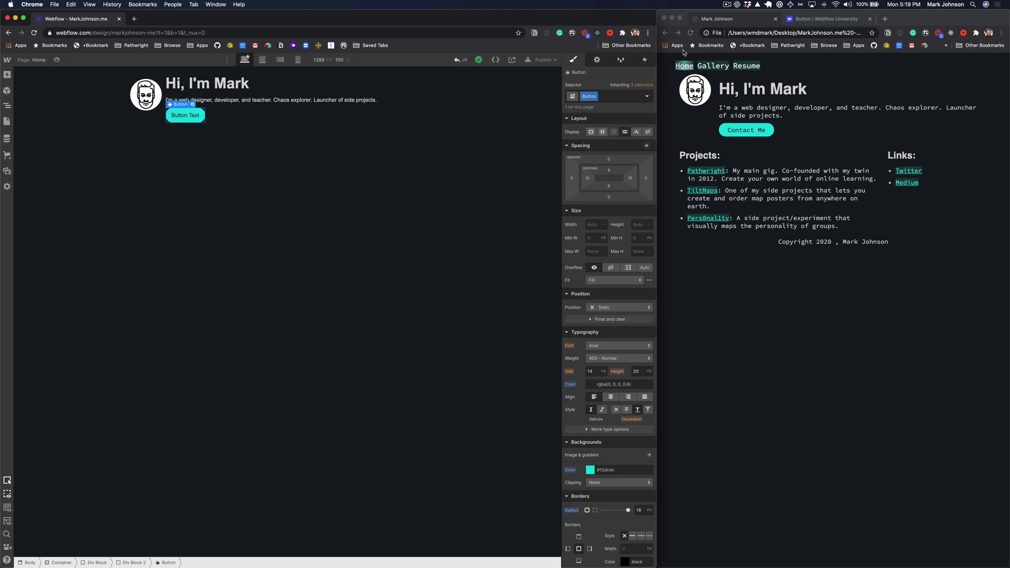
click(581, 96)
click(647, 97)
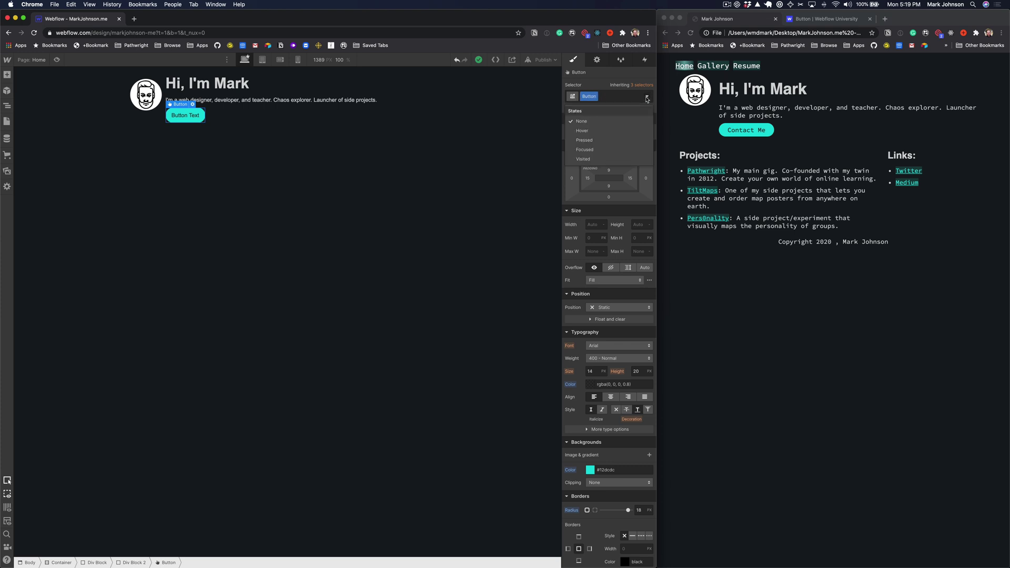
click(580, 131)
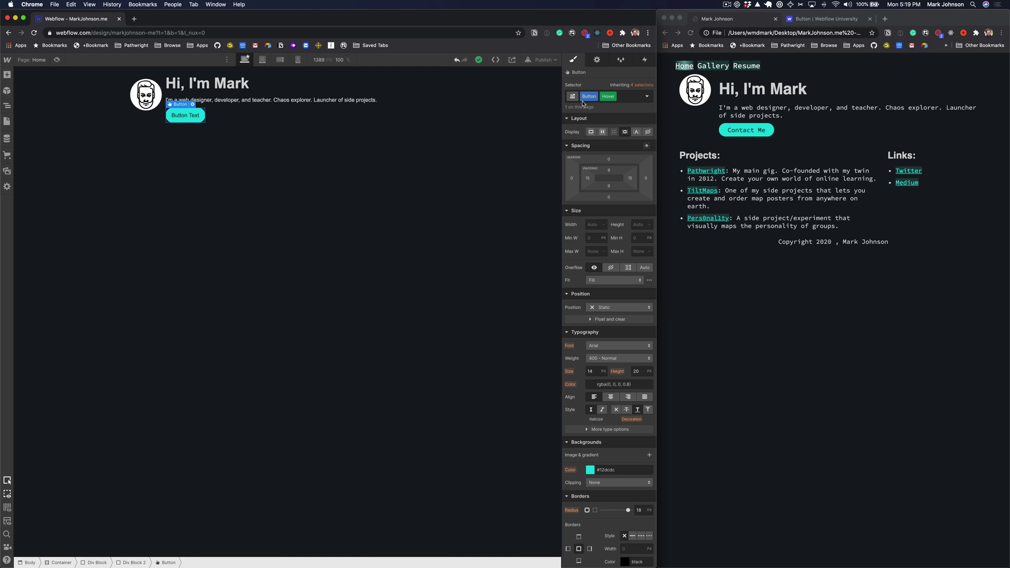
Make the button's hover background fully transparent with 0 alpha and copy the hex code of its color.
scroll(592, 280, down, 2)
scroll(592, 280, down, 3)
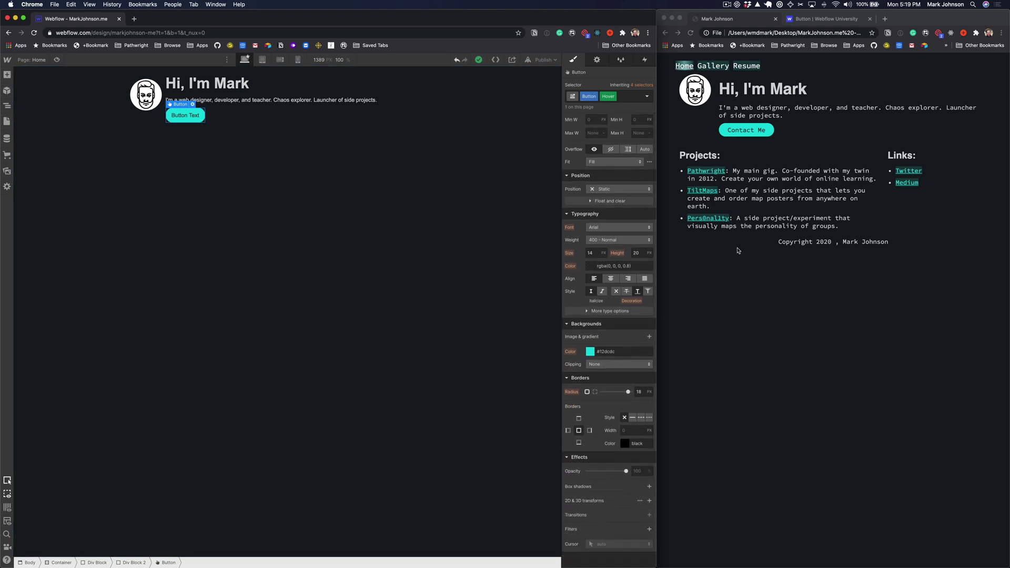
click(591, 352)
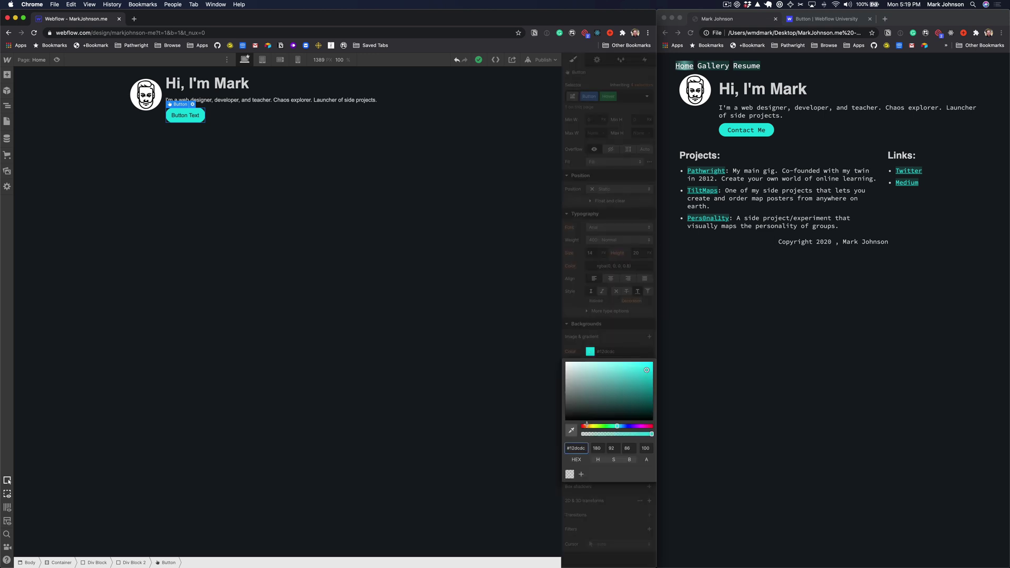
click(571, 430)
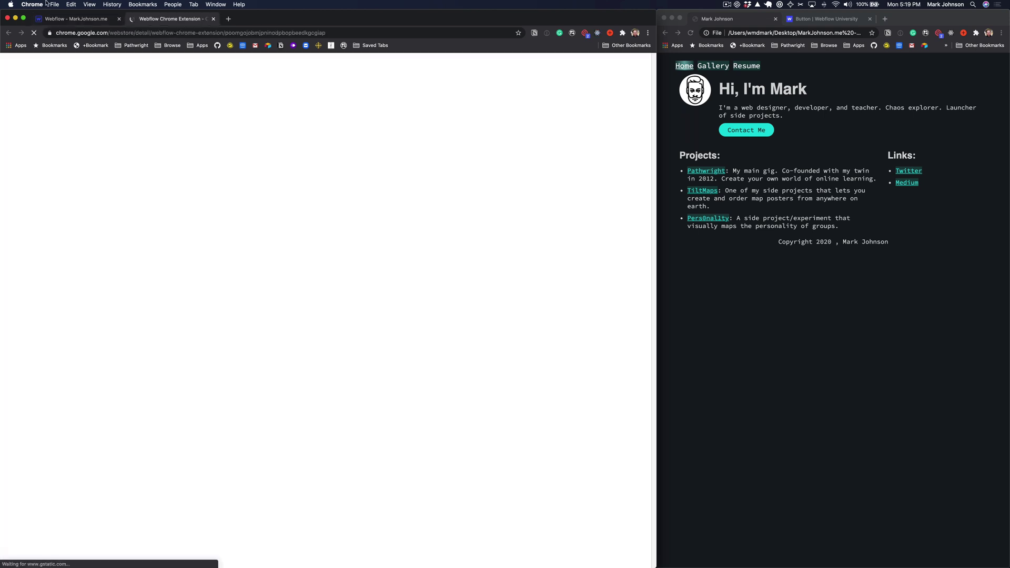
click(53, 19)
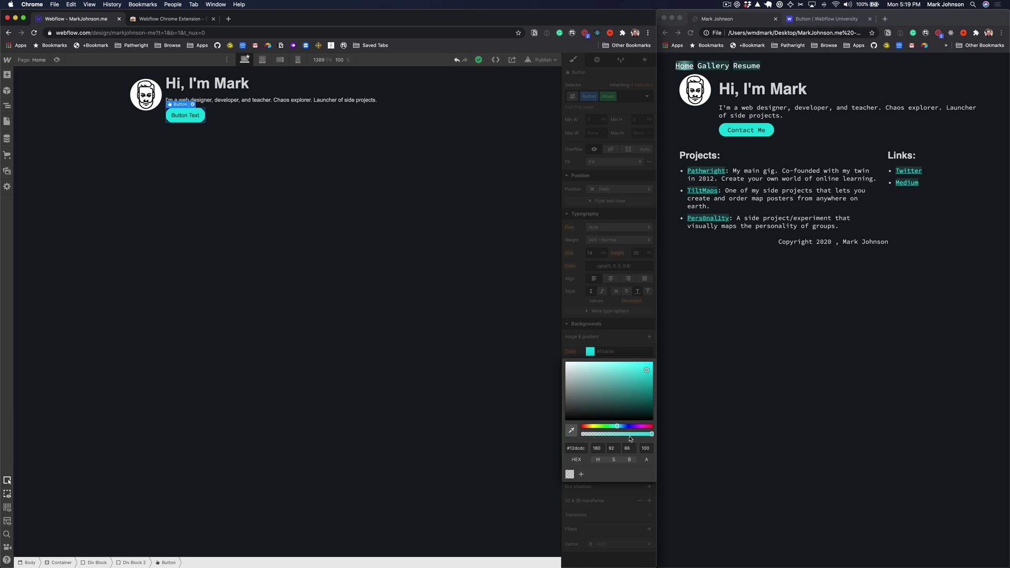
drag(591, 435, 581, 435)
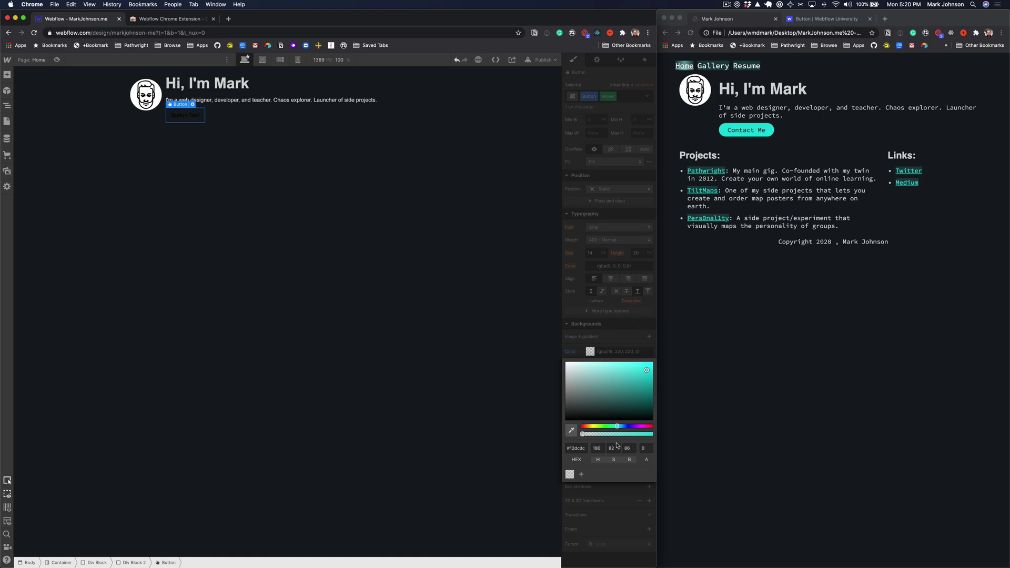
click(577, 447)
key(super+c)
click(620, 323)
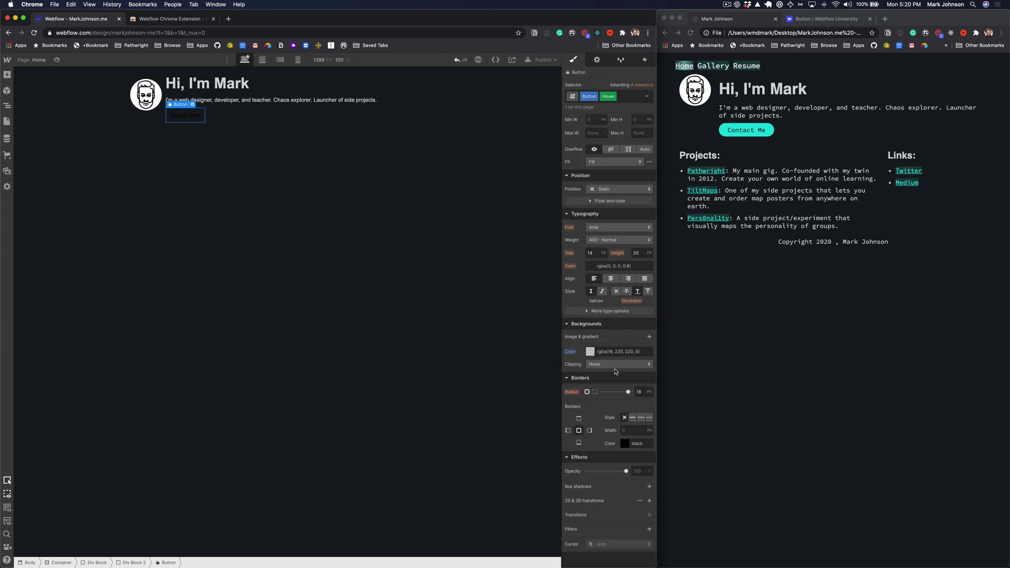
click(607, 353)
key(super+v)
key(Return)
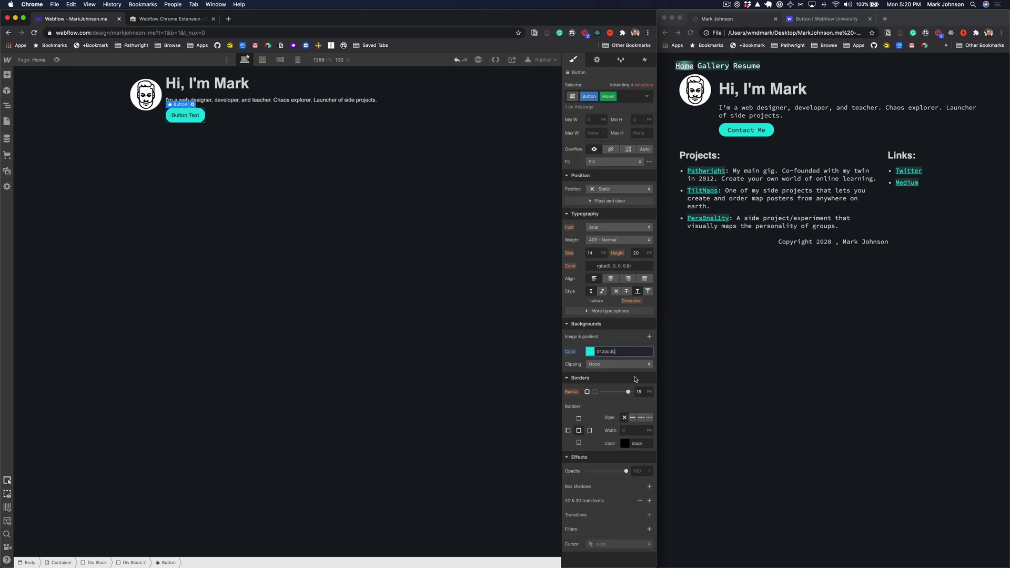
key(Return)
key(Return)
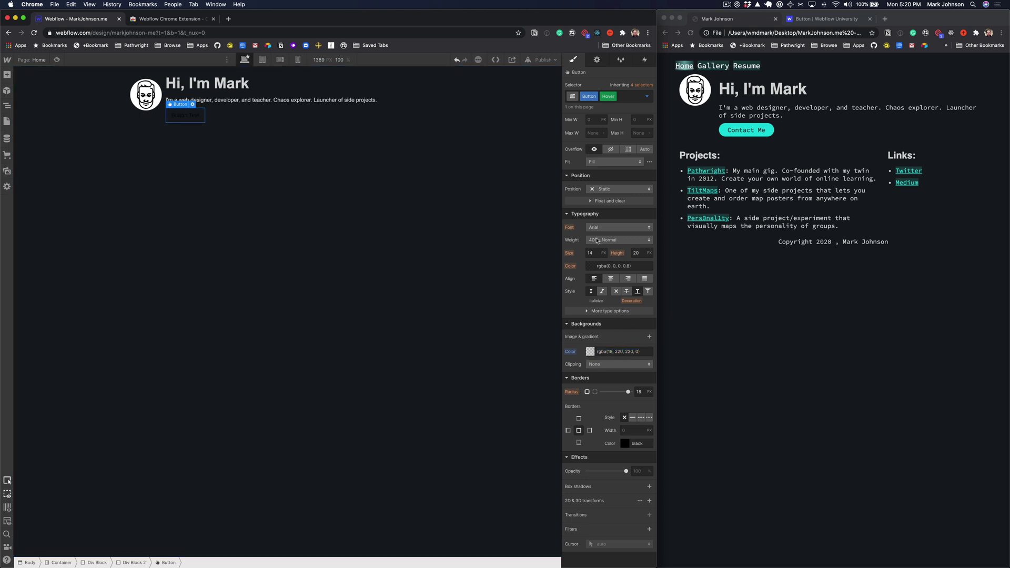
Set the button's hover text color to #12dcdc.
click(600, 267)
key(super+v)
key(Return)
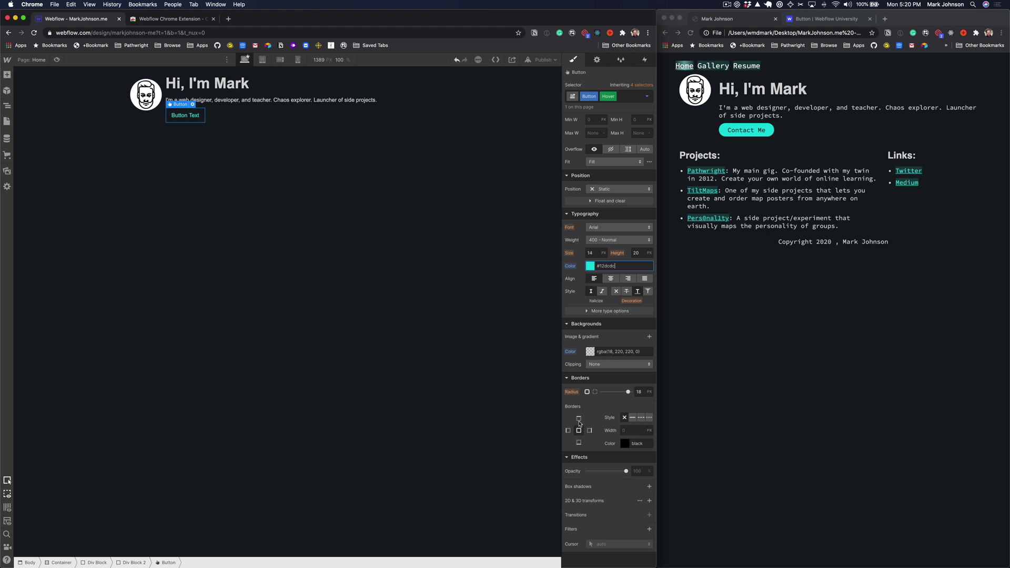
Give the button's hover state a border colored #12dcdc, and preview the page to check the hover effect.
click(623, 430)
click(626, 445)
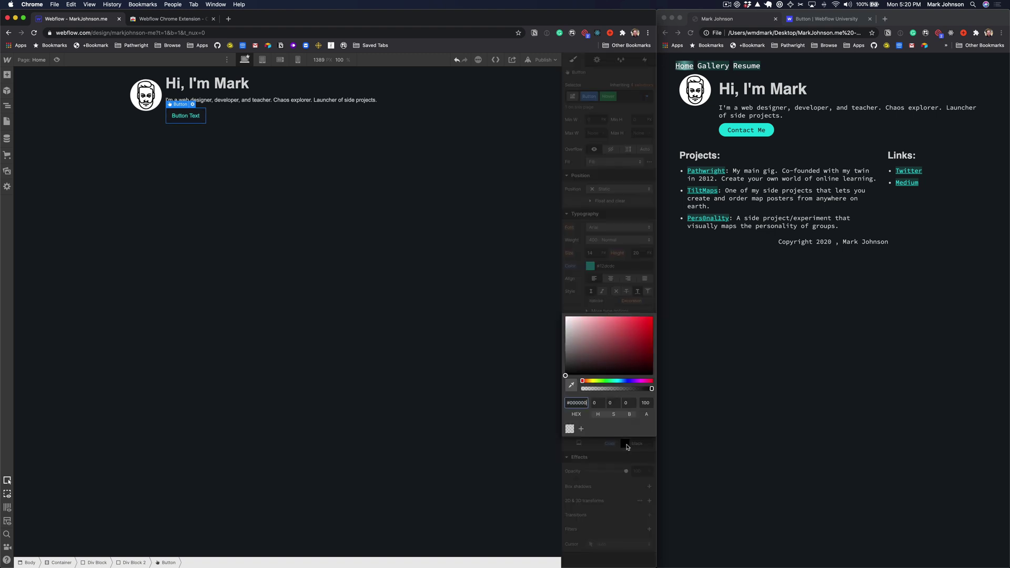
click(588, 400)
key(super+v)
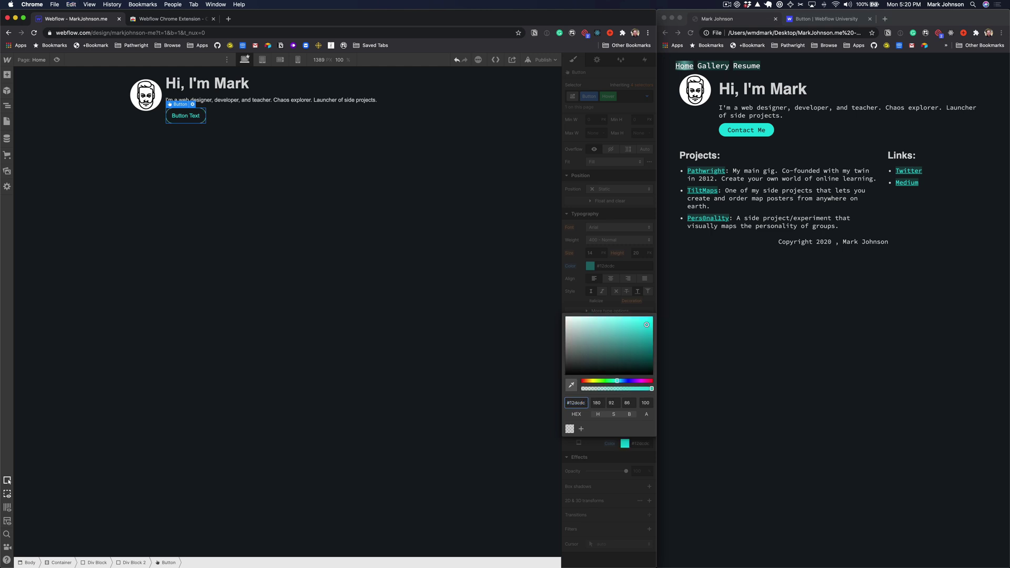
click(457, 233)
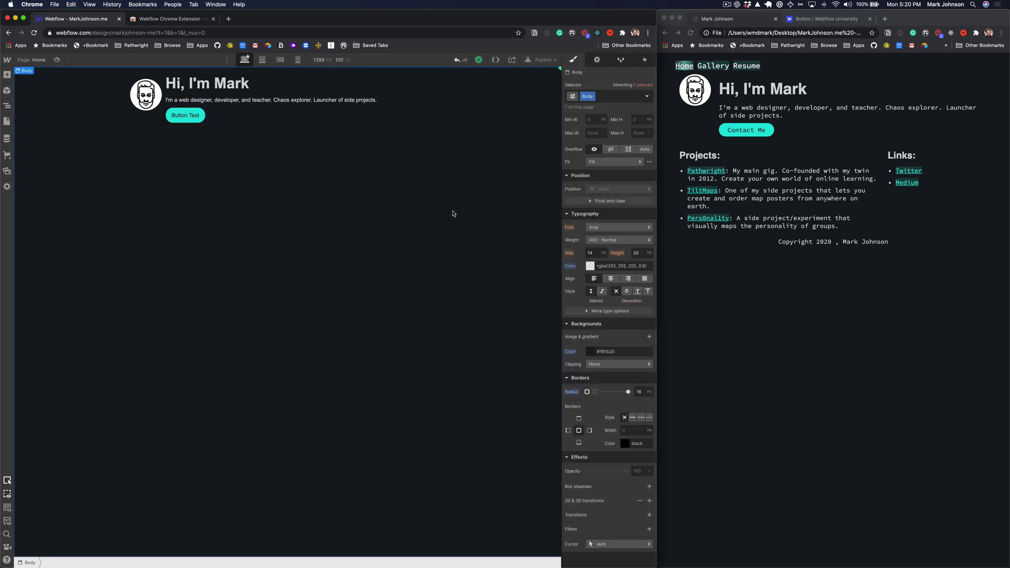
click(55, 60)
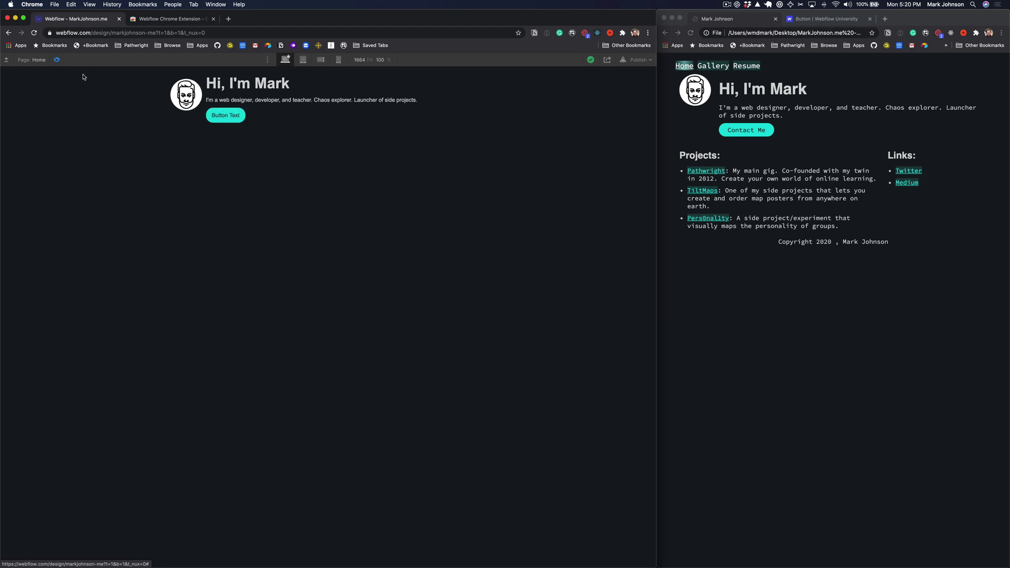
click(58, 61)
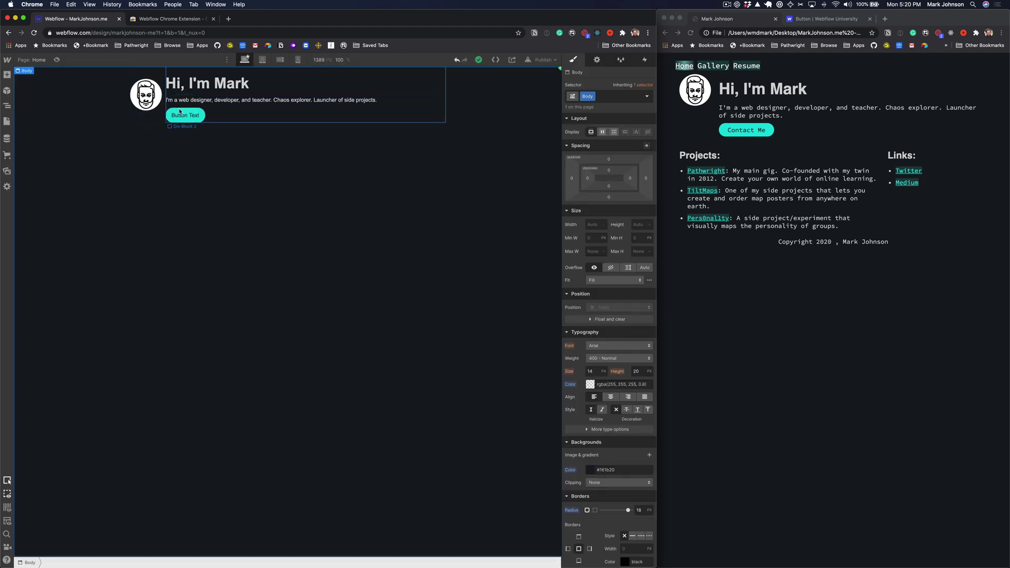
Give the button's normal state a 1 px border colored #12dcdc, and preview the change between normal and hover.
click(201, 116)
scroll(588, 396, down, 1)
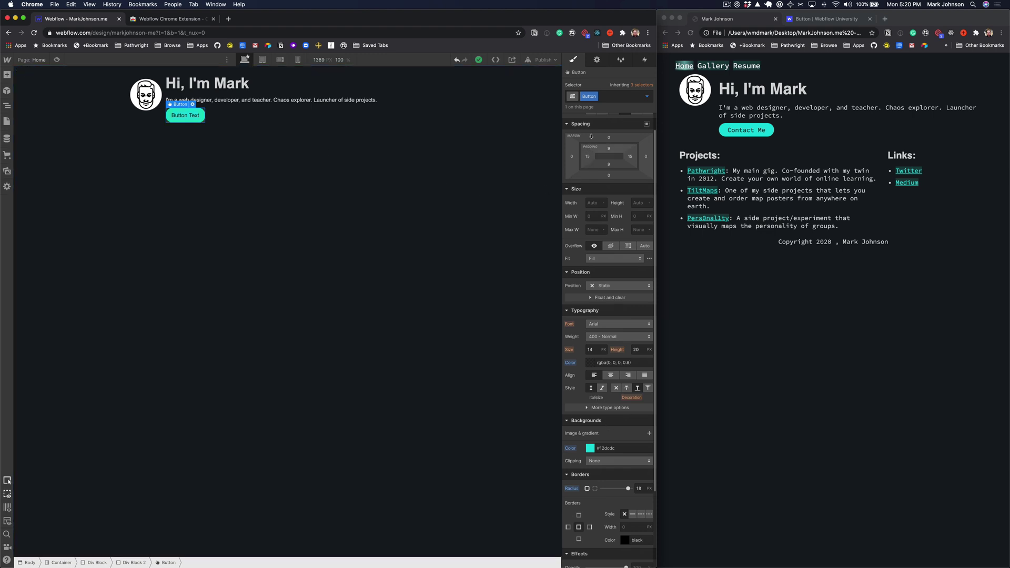
scroll(588, 157, up, 1)
scroll(600, 463, down, 4)
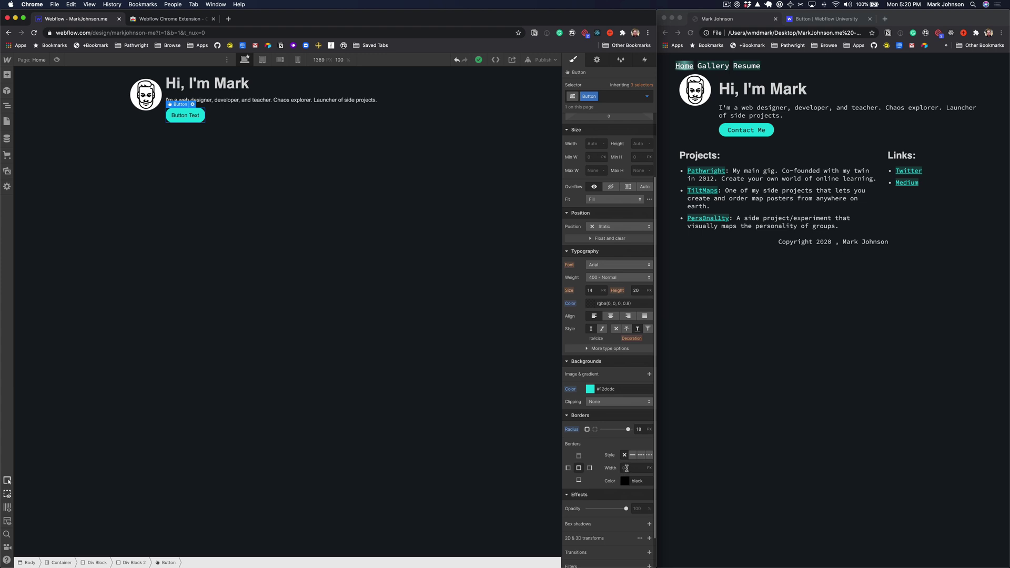
click(627, 468)
text(1)
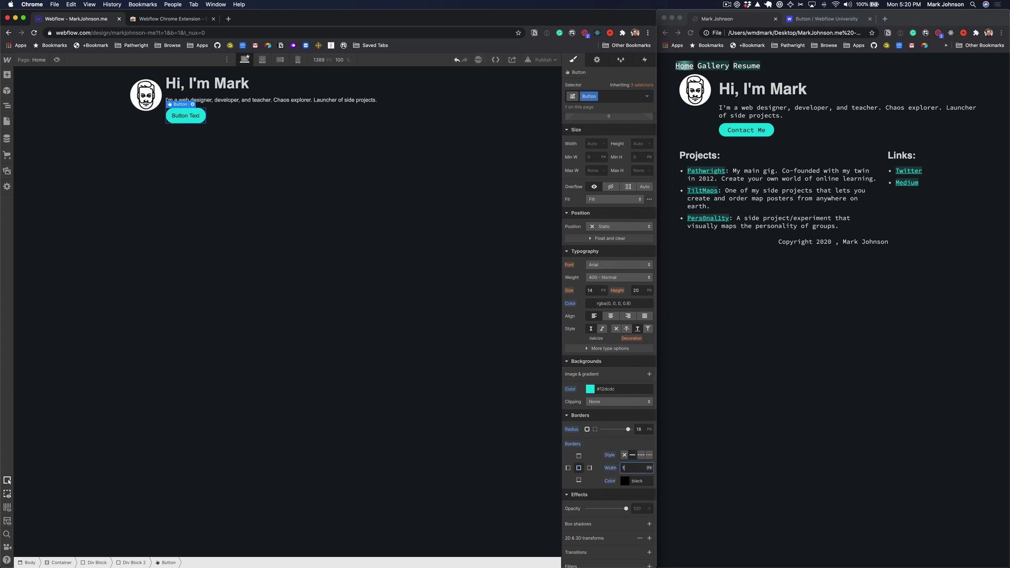
click(626, 481)
text(#12dccd)
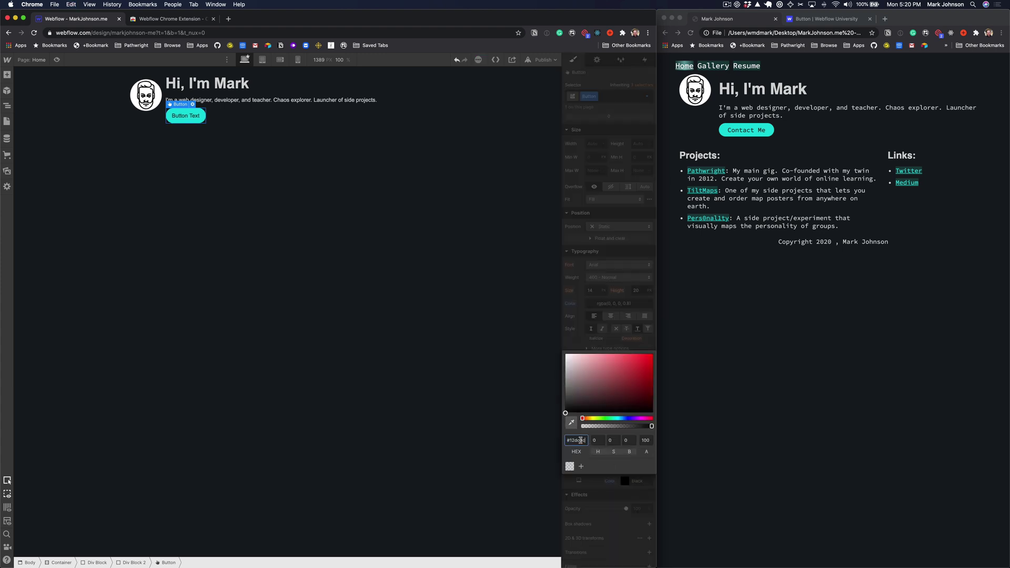
click(473, 350)
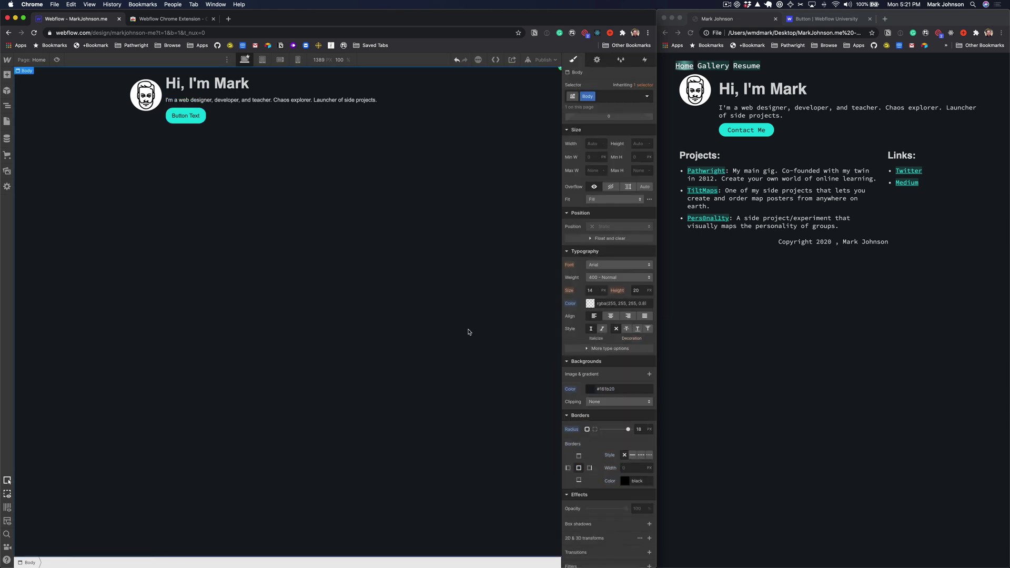
click(57, 59)
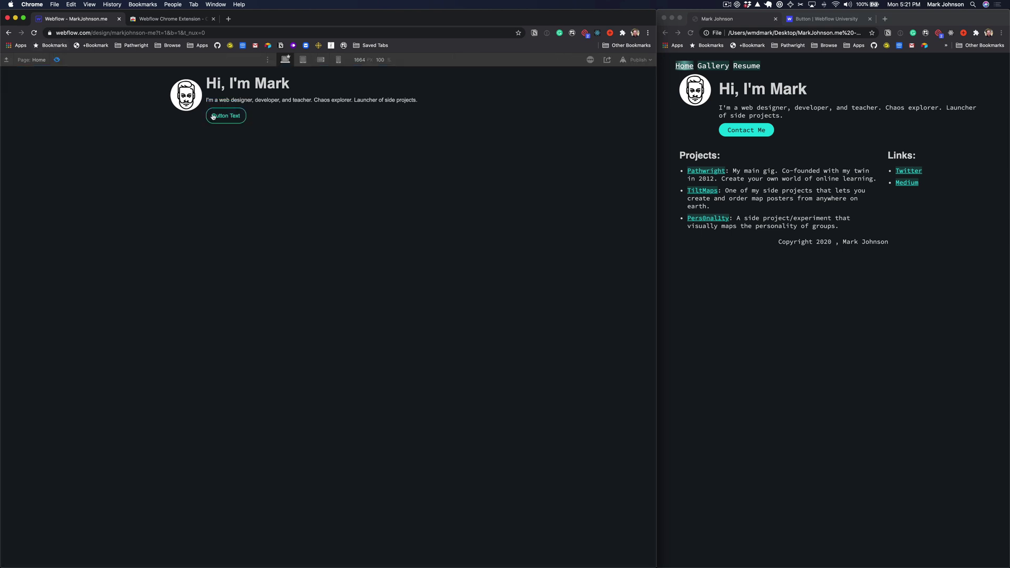
click(58, 60)
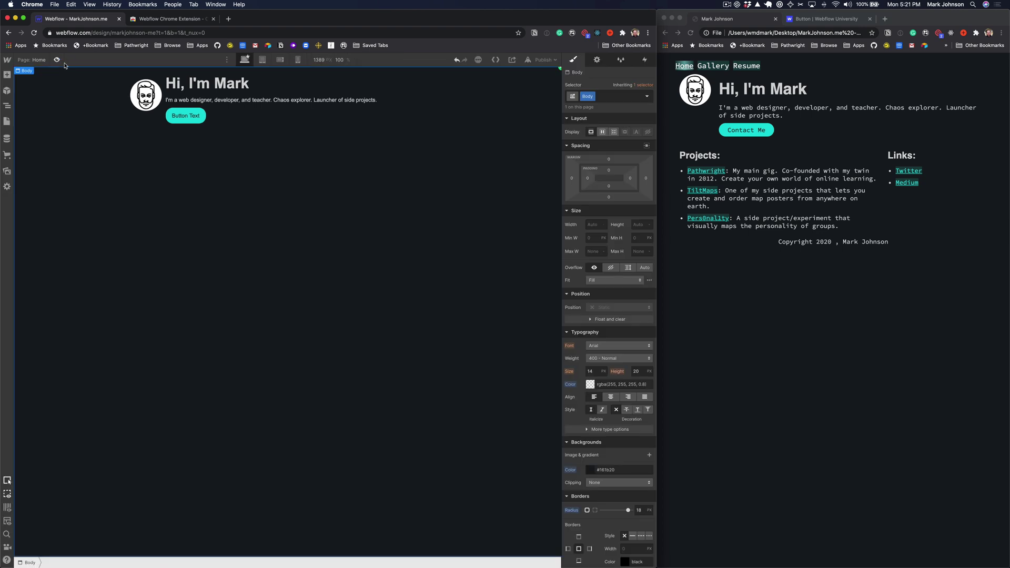
Replace the button's label with "Contact Me".
click(184, 117)
double_click(183, 118)
text(Contact Me)
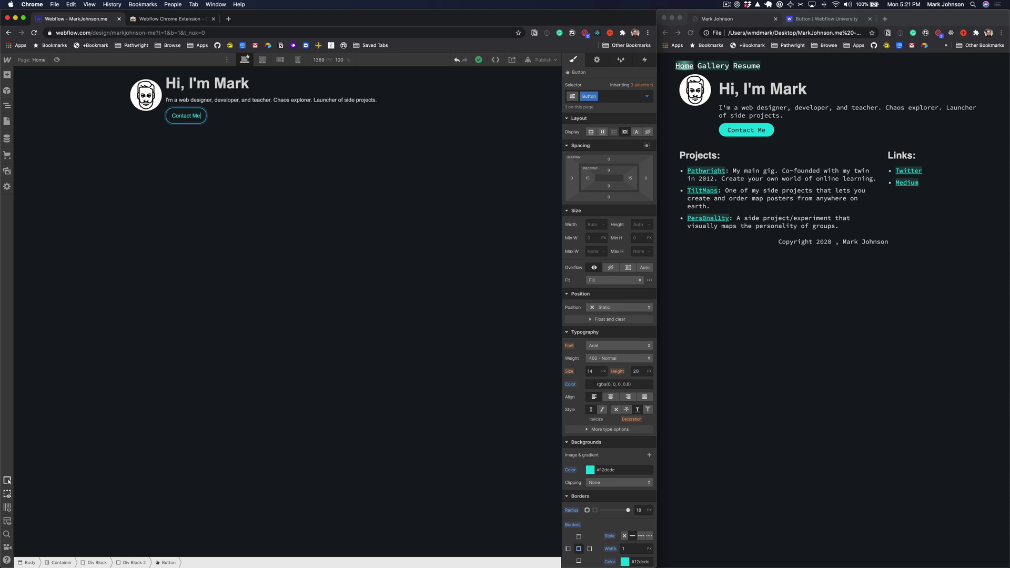
key(Return)
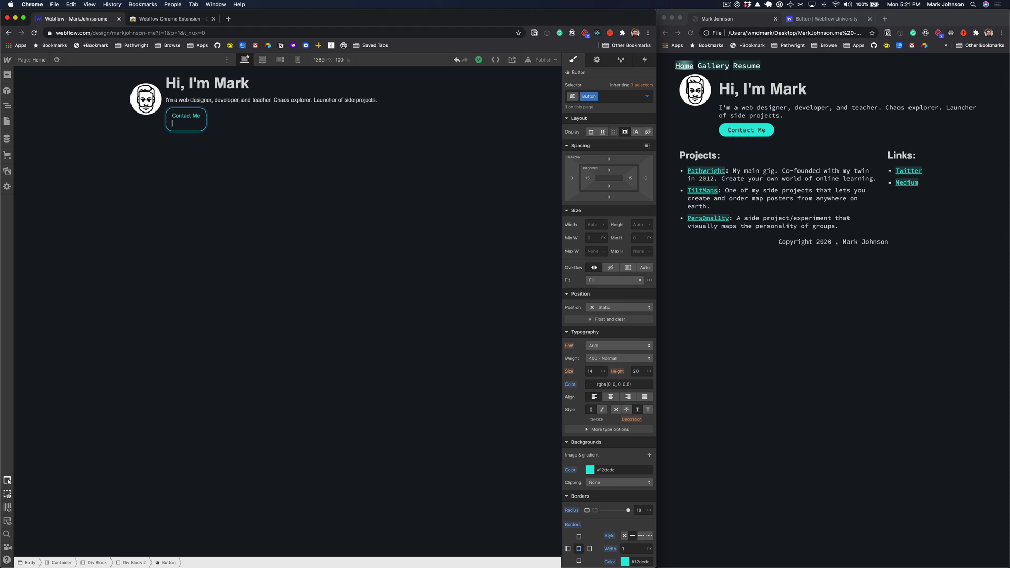
key(BackSpace)
click(212, 130)
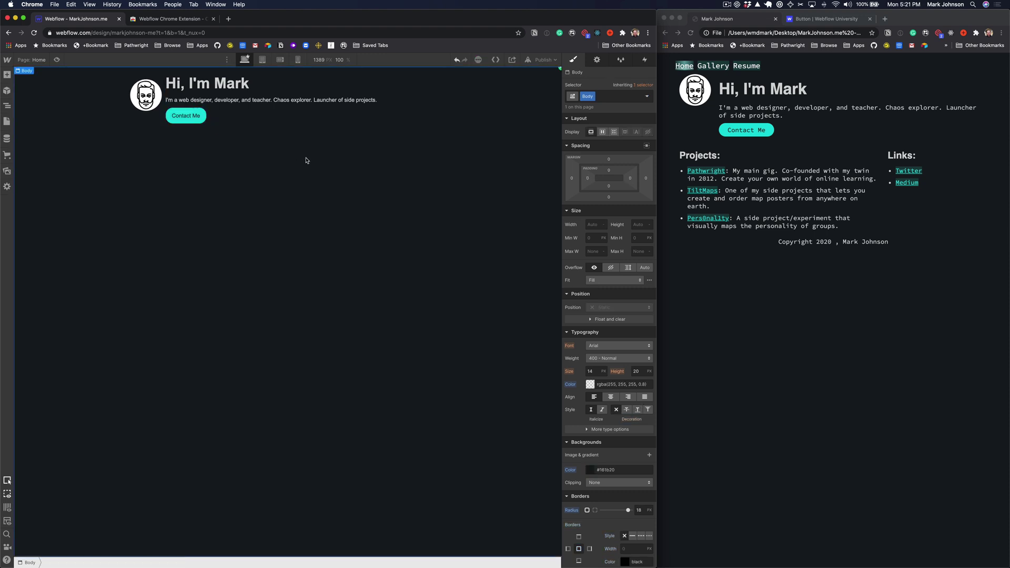
Inspect the original page's body and inherited html styles to find which font family it uses.
click(858, 245)
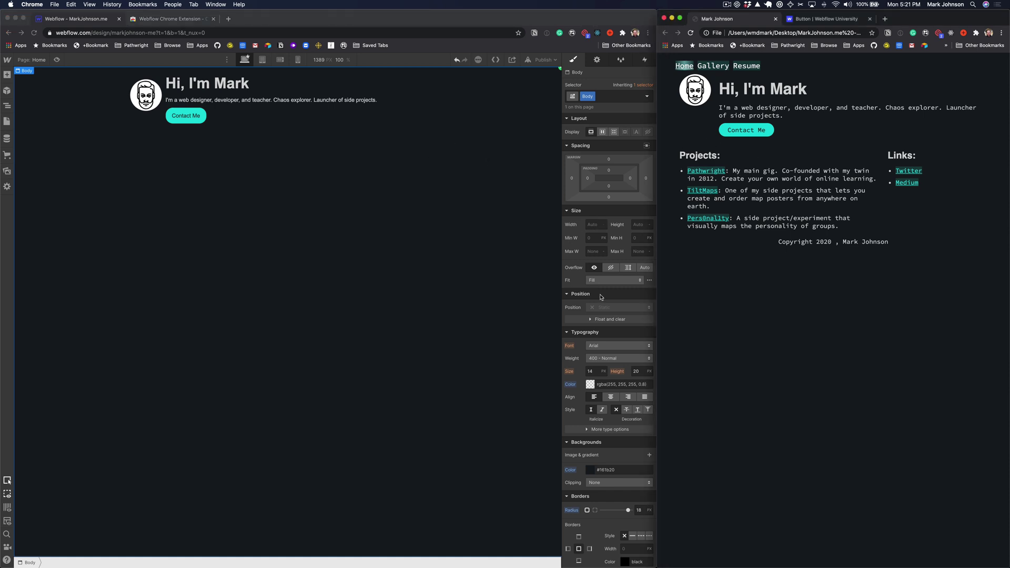
click(440, 265)
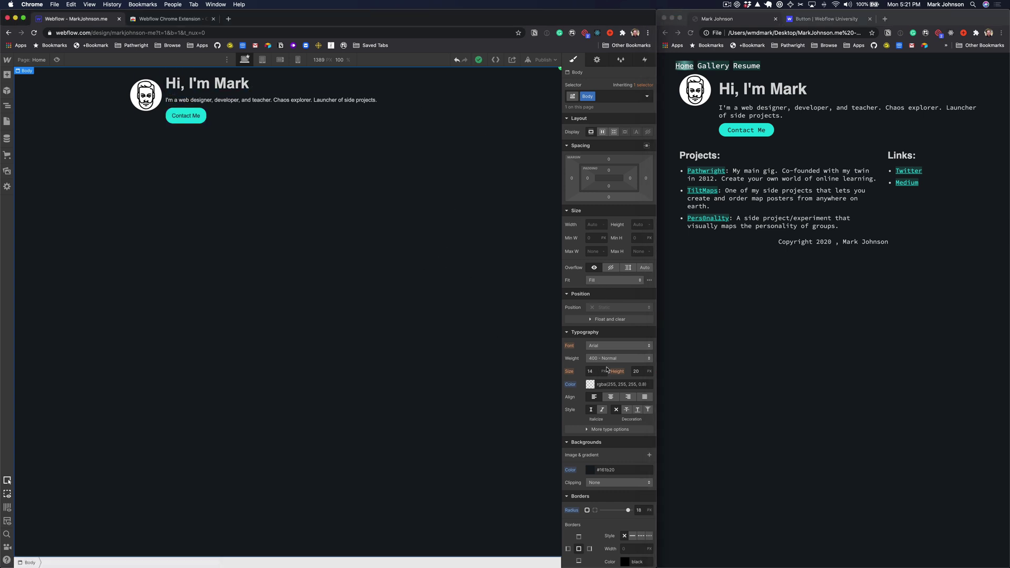
click(611, 346)
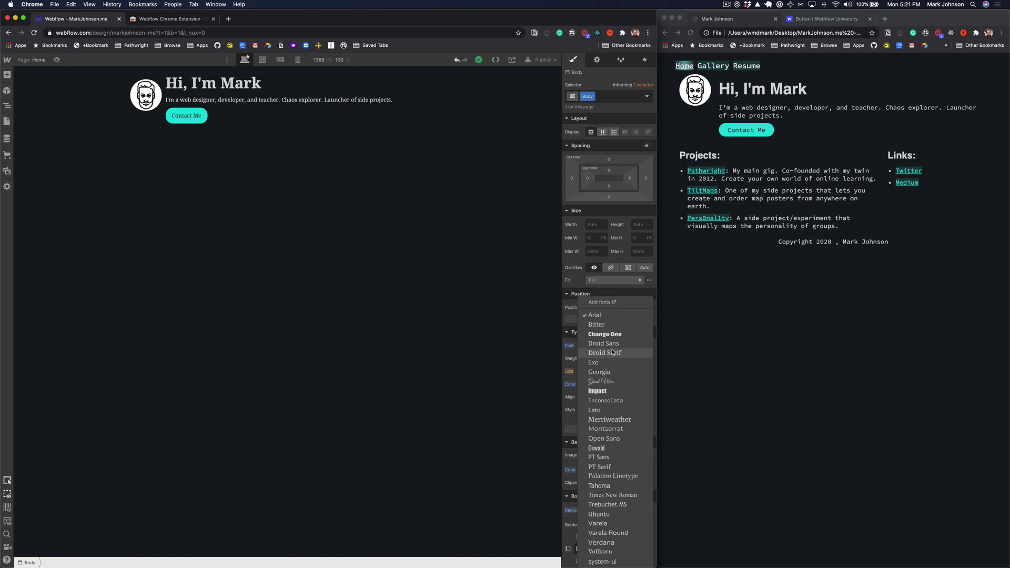
right_click(724, 260)
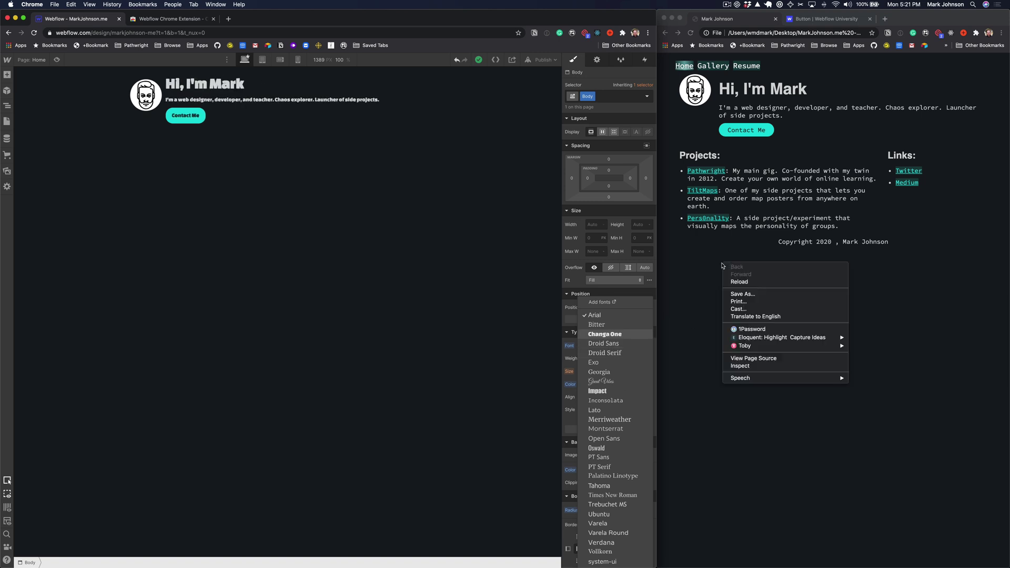
click(741, 366)
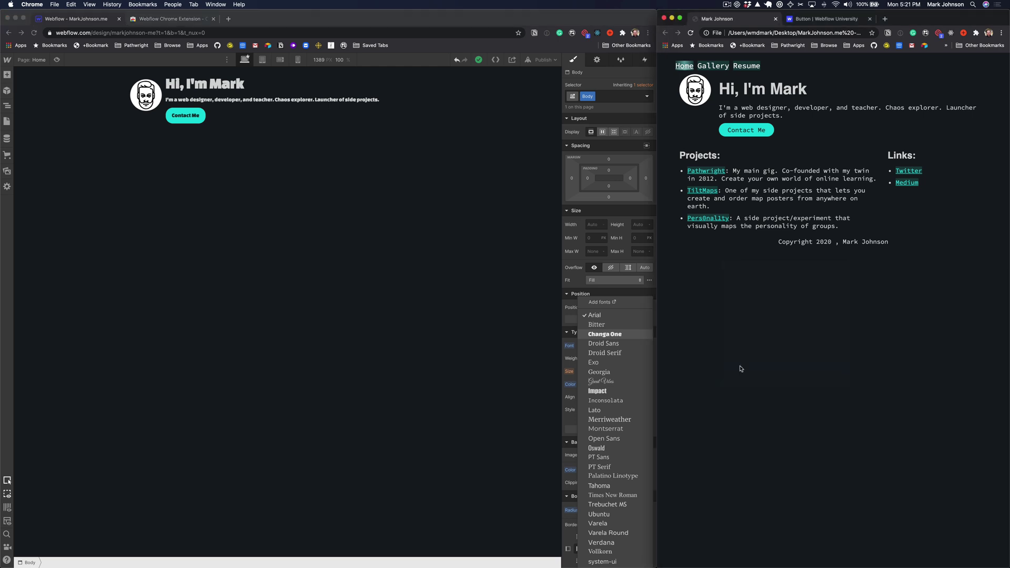
mouse_move(772, 506)
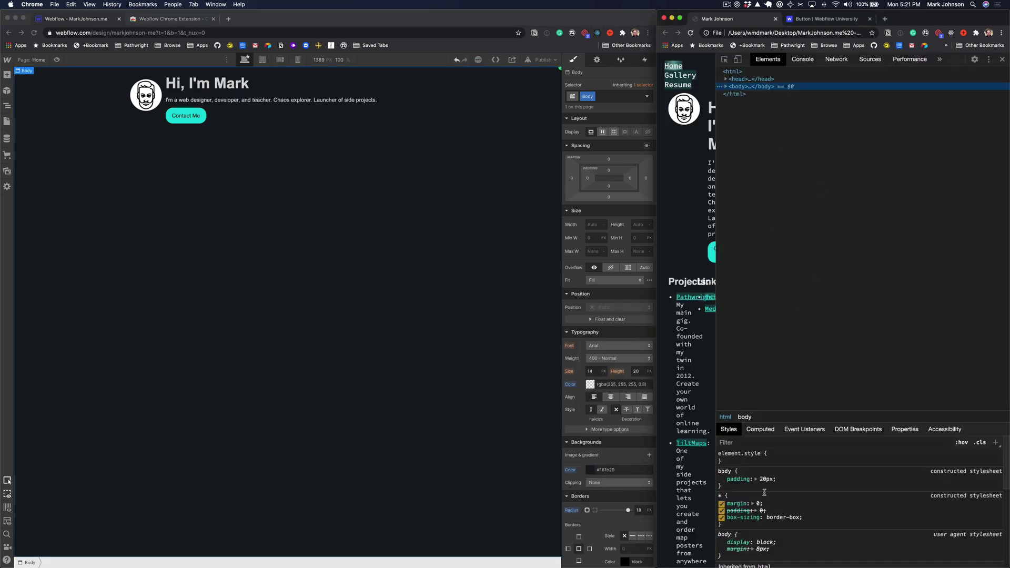
scroll(772, 505, down, 5)
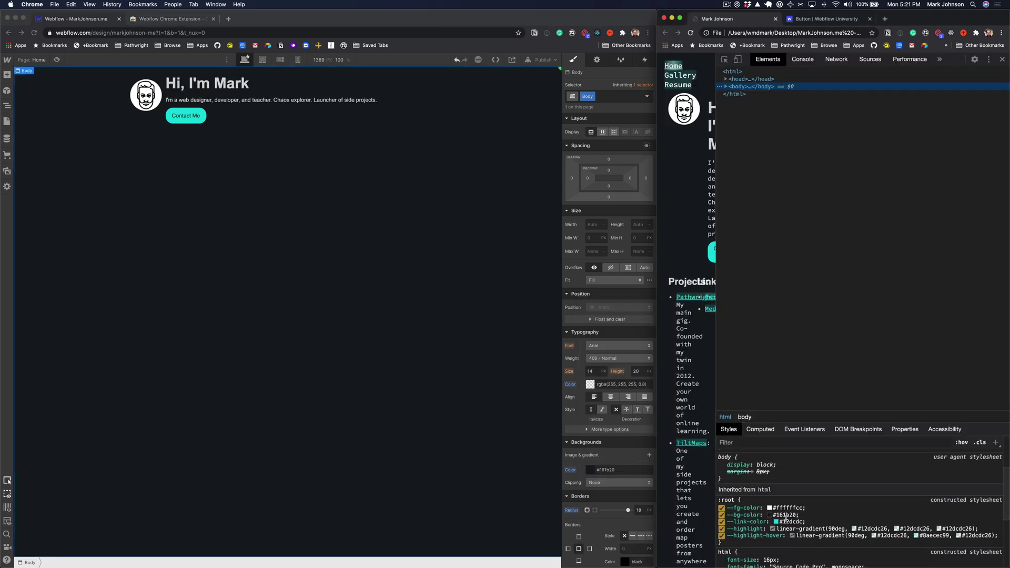
scroll(787, 519, down, 1)
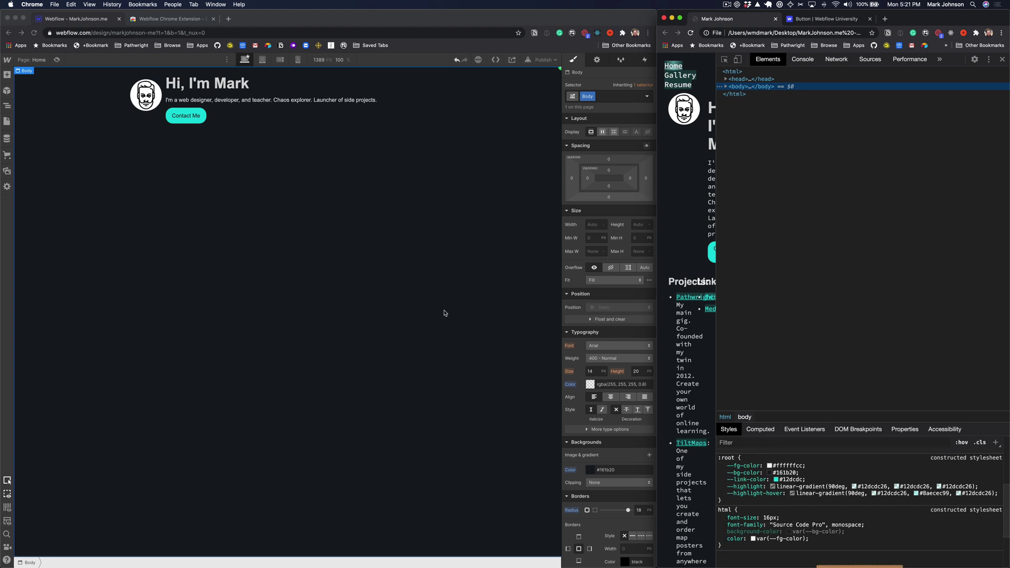
Try out fonts for the rebuilt page's Body and set it to Montserrat.
click(535, 343)
click(604, 346)
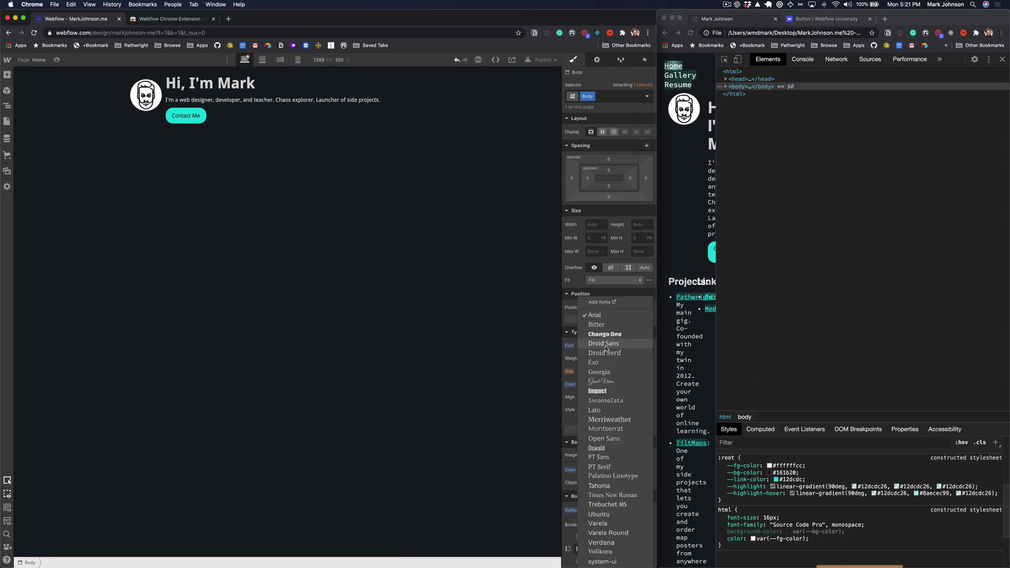
key(Up)
key(u)
key(e)
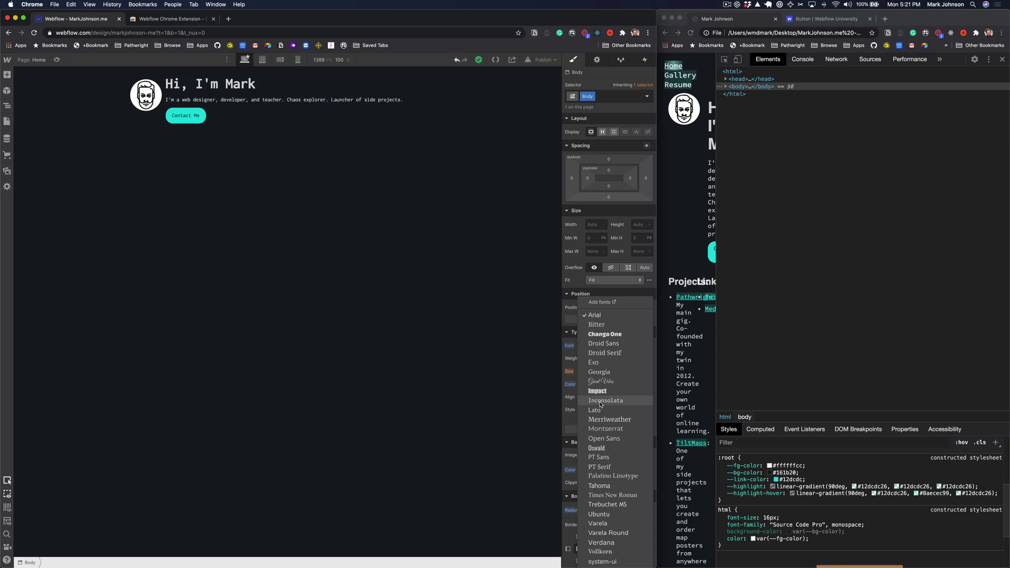
click(606, 432)
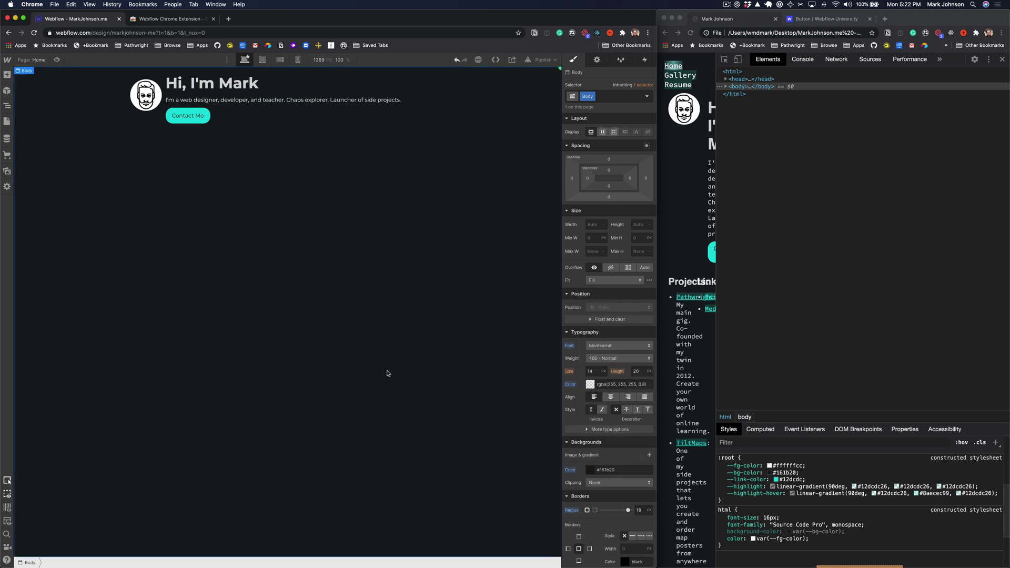
Close the original page's developer tools and compare its full layout with the rebuilt header block.
click(776, 212)
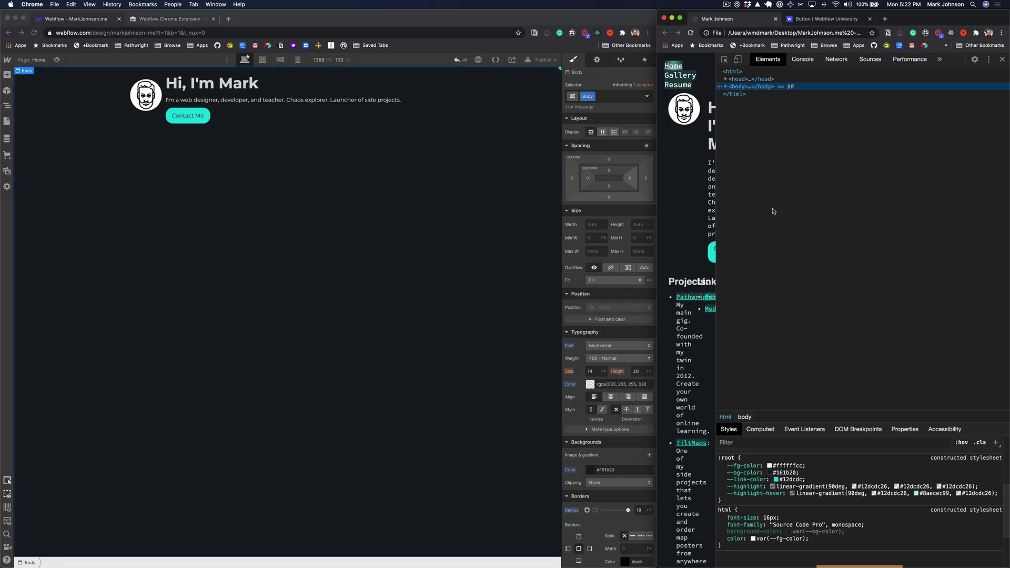
key(super+alt+i)
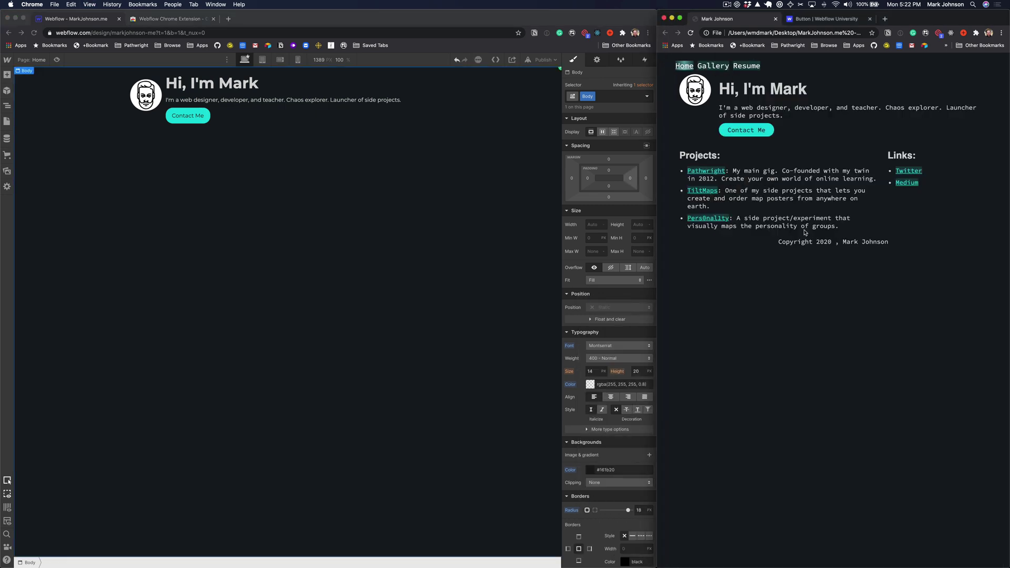
click(337, 109)
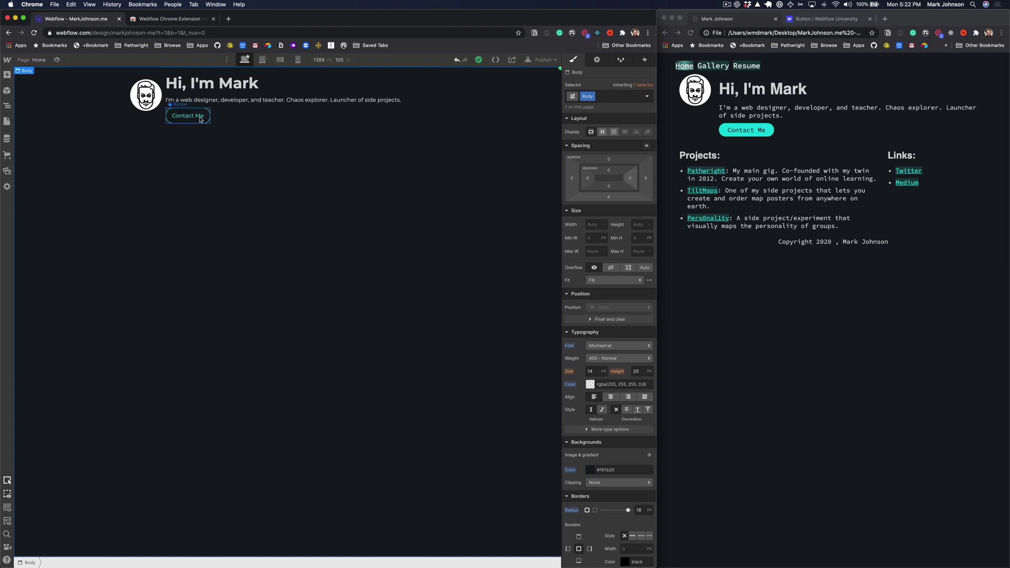
click(300, 111)
click(136, 80)
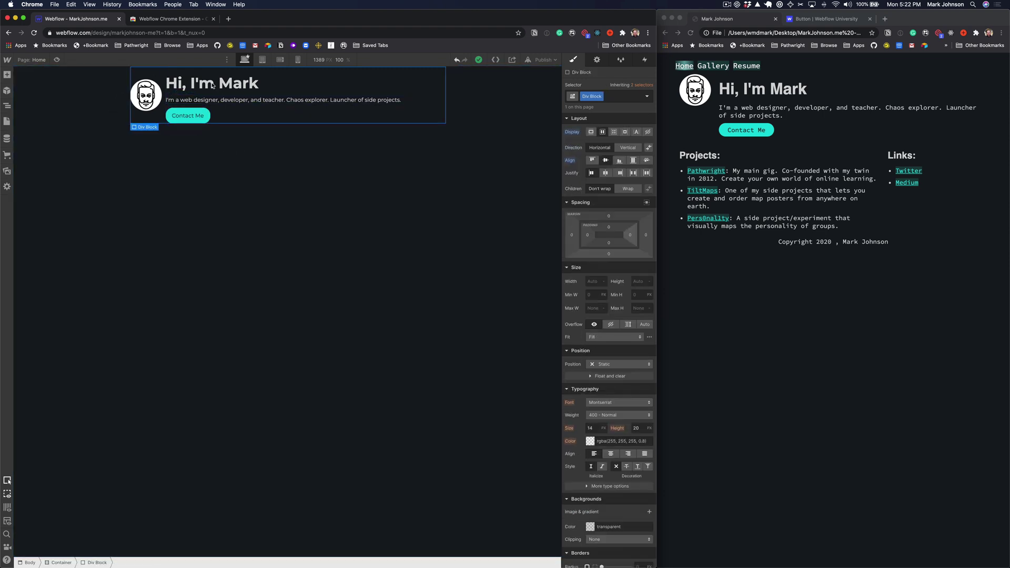
drag(853, 132, 683, 98)
click(732, 104)
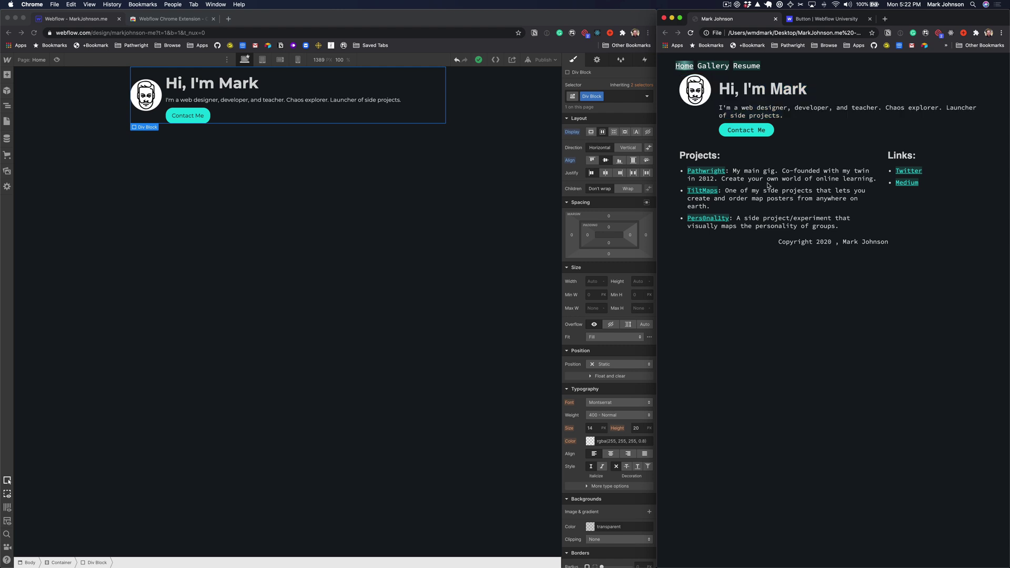
click(377, 297)
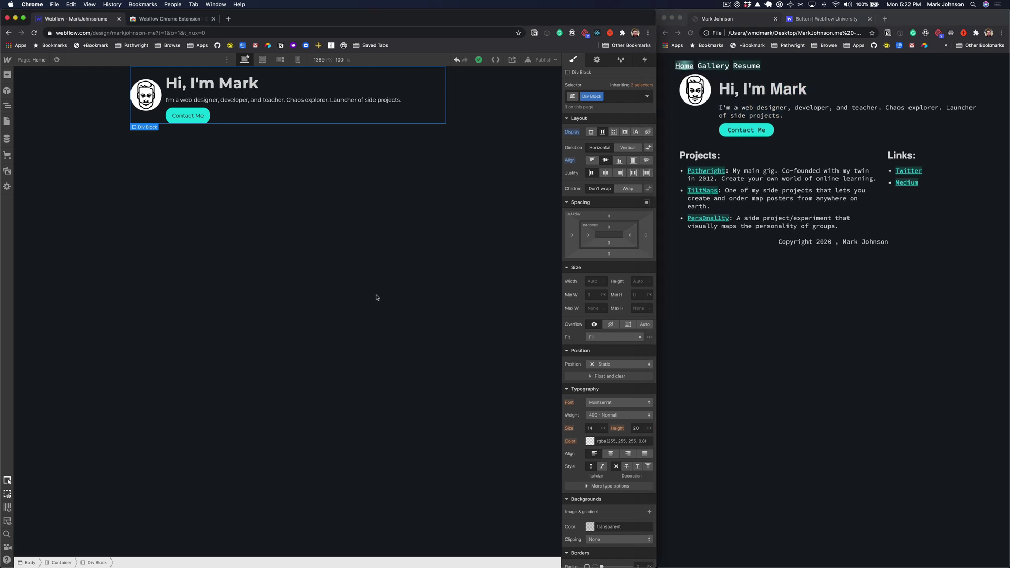
click(328, 265)
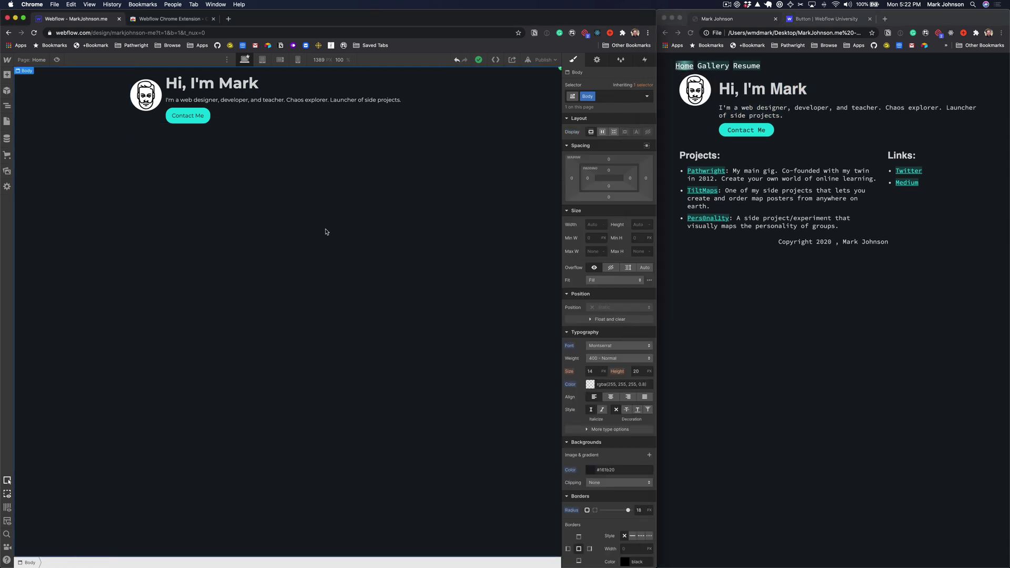
click(177, 89)
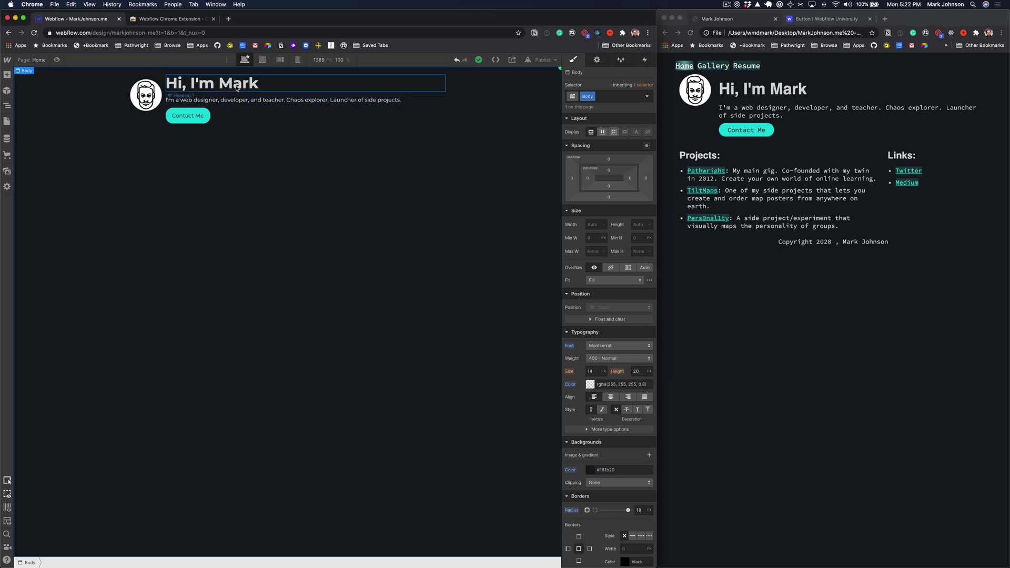
click(158, 117)
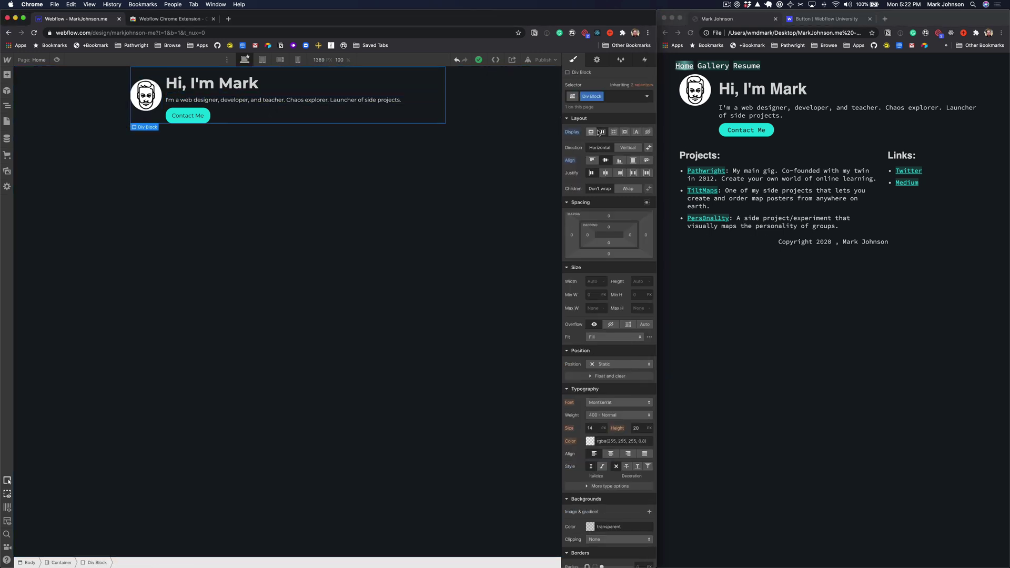
Add a grid to the page and nest it inside the Container, below the header's Div Block.
click(6, 76)
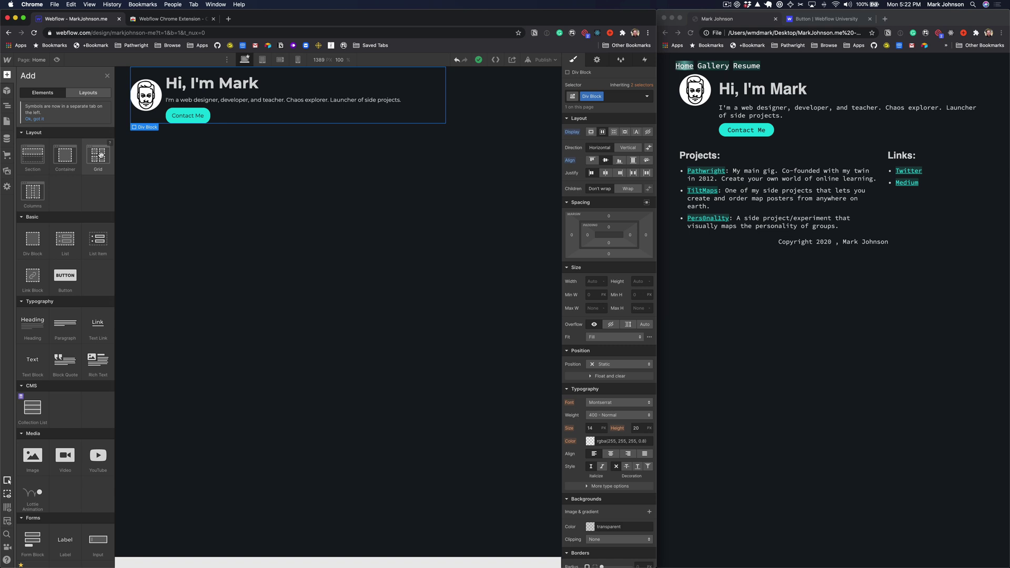
drag(174, 171, 196, 169)
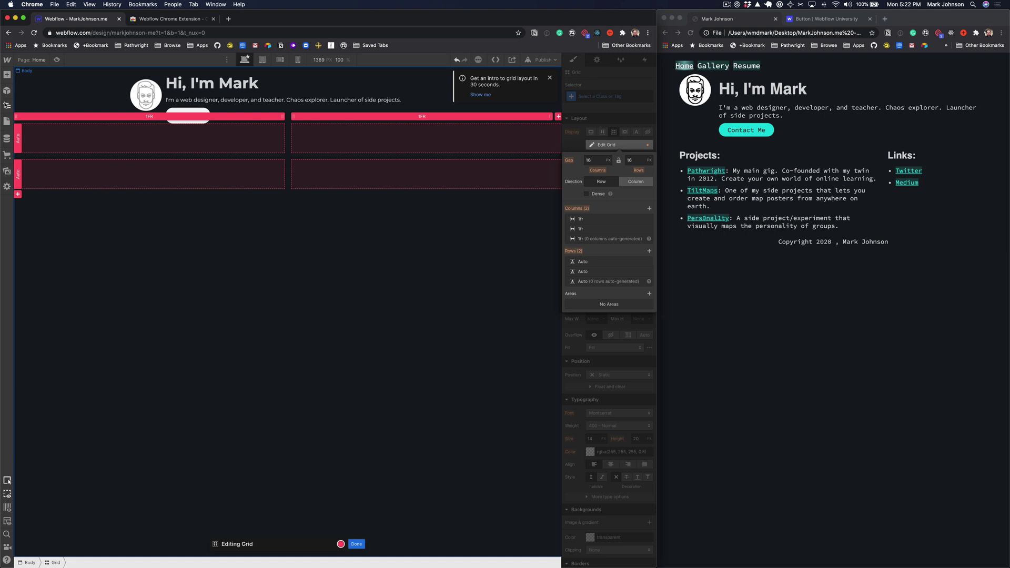
click(7, 105)
drag(33, 168, 42, 135)
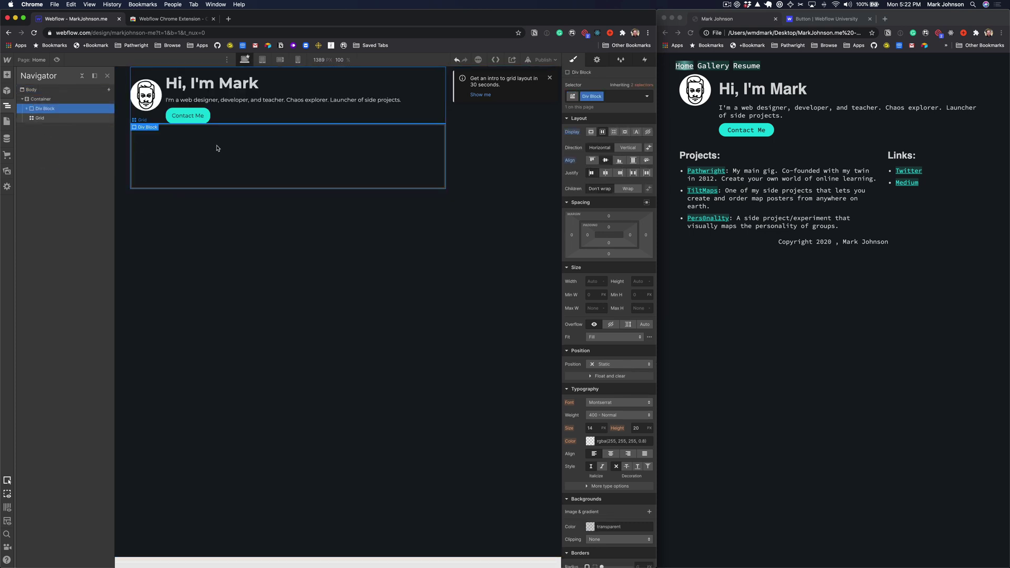
click(226, 161)
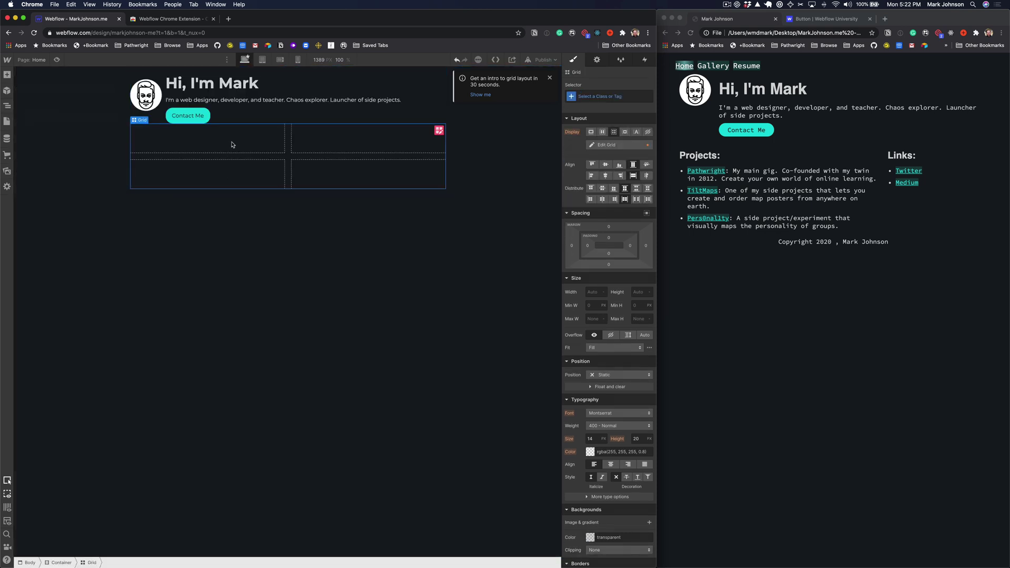
Add an image element to the grid's first cell and set its width and height to 400 px.
click(6, 76)
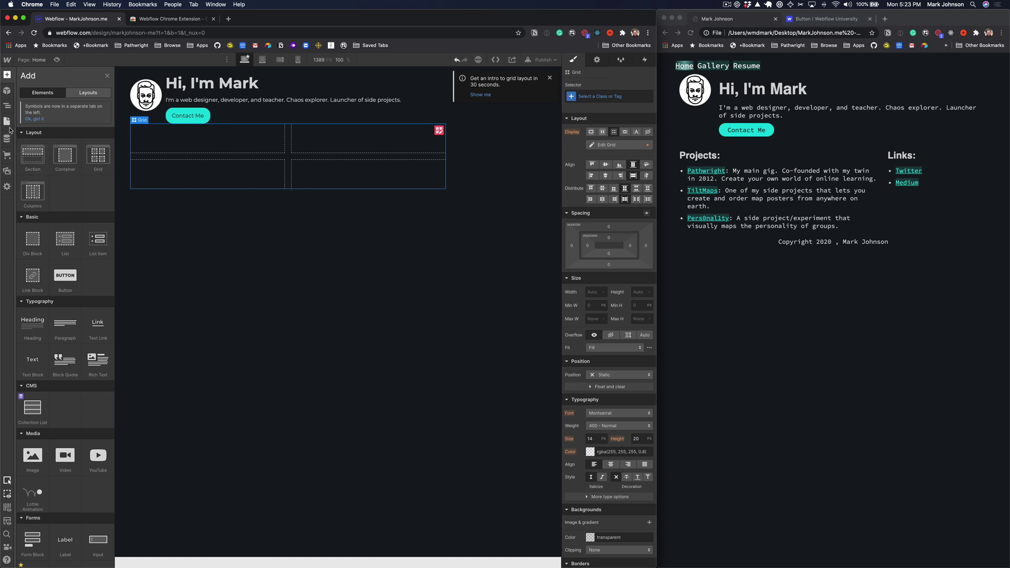
click(7, 94)
key(a)
scroll(42, 411, down, 1)
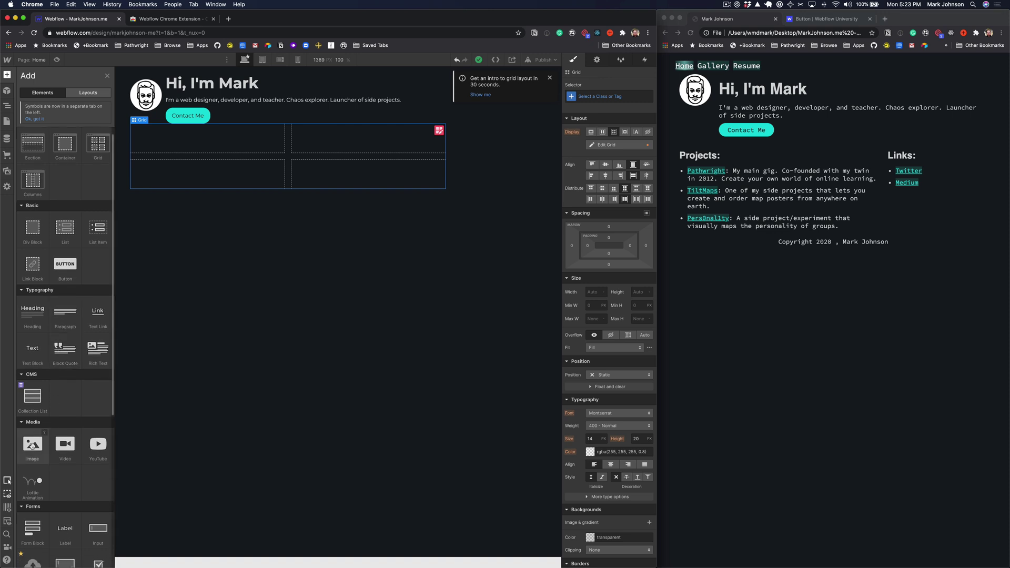
drag(33, 447, 180, 139)
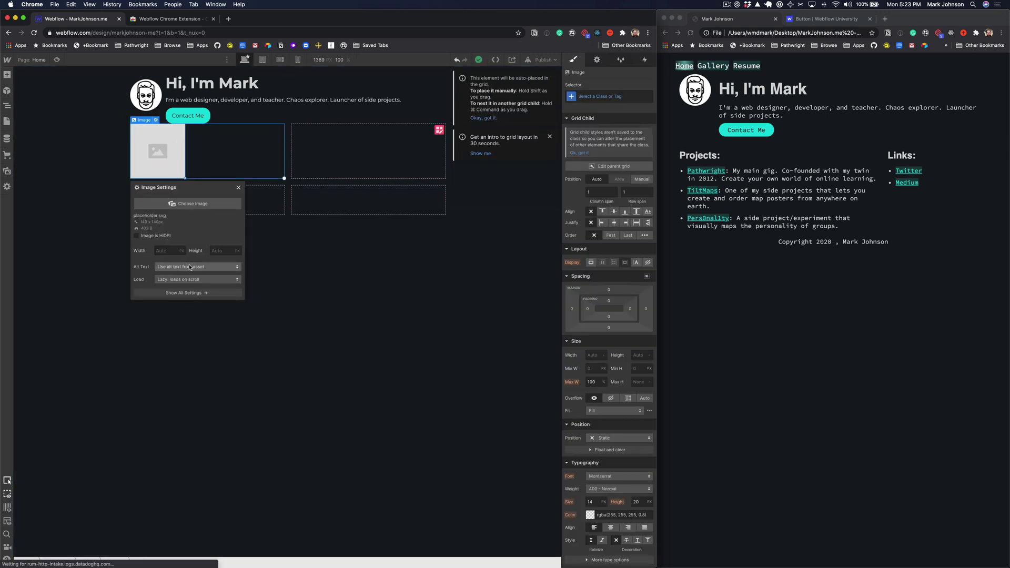
click(170, 252)
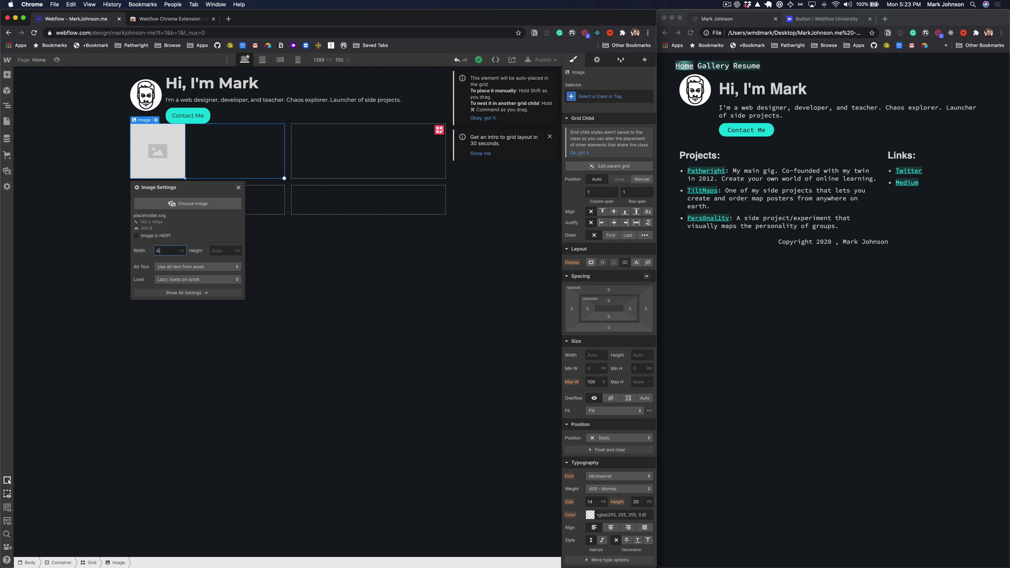
key(Tab)
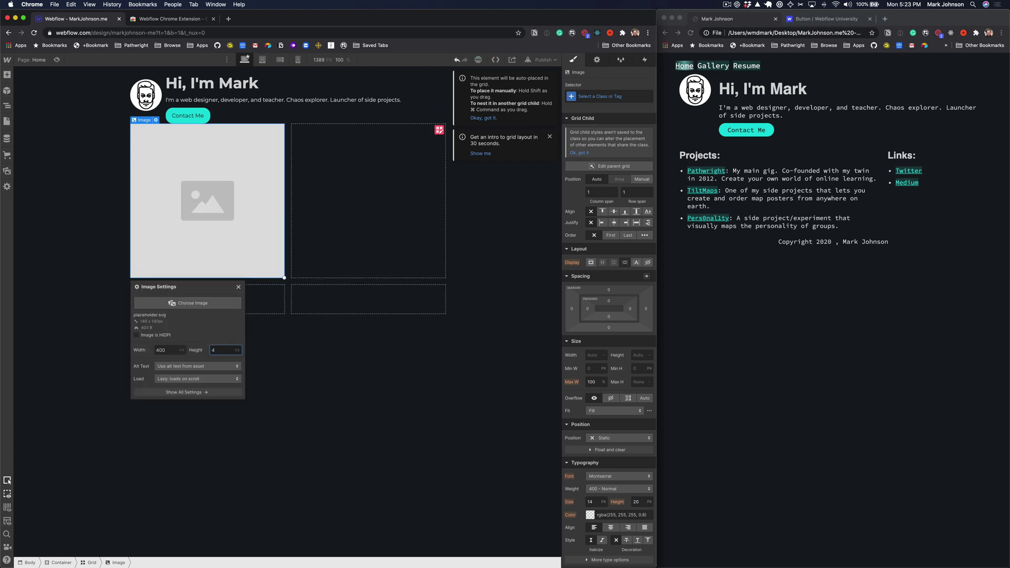
Switch to Finder and bring image-1.jpg from the images folder into the grid as a second image.
click(200, 304)
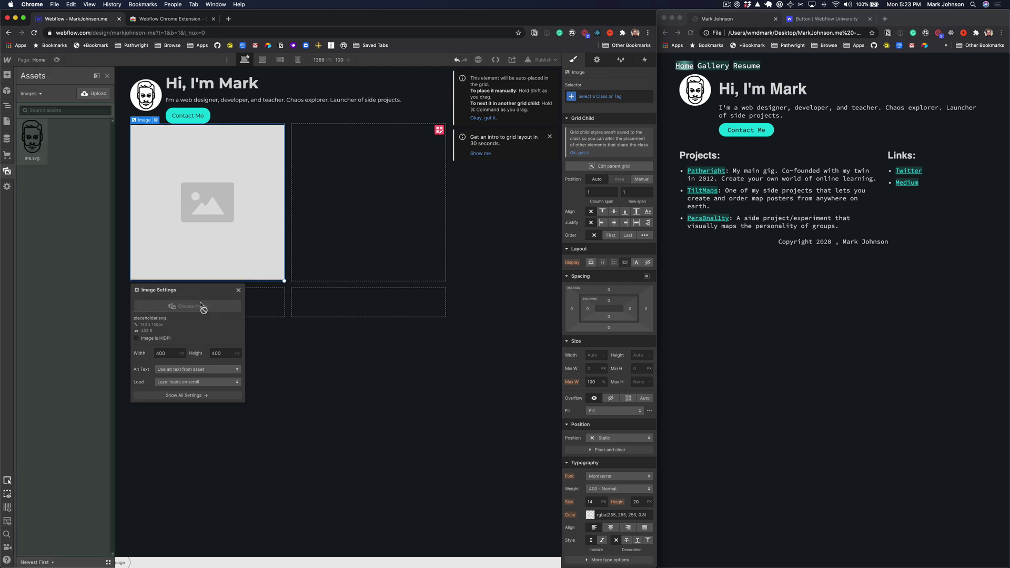
key(super+Tab)
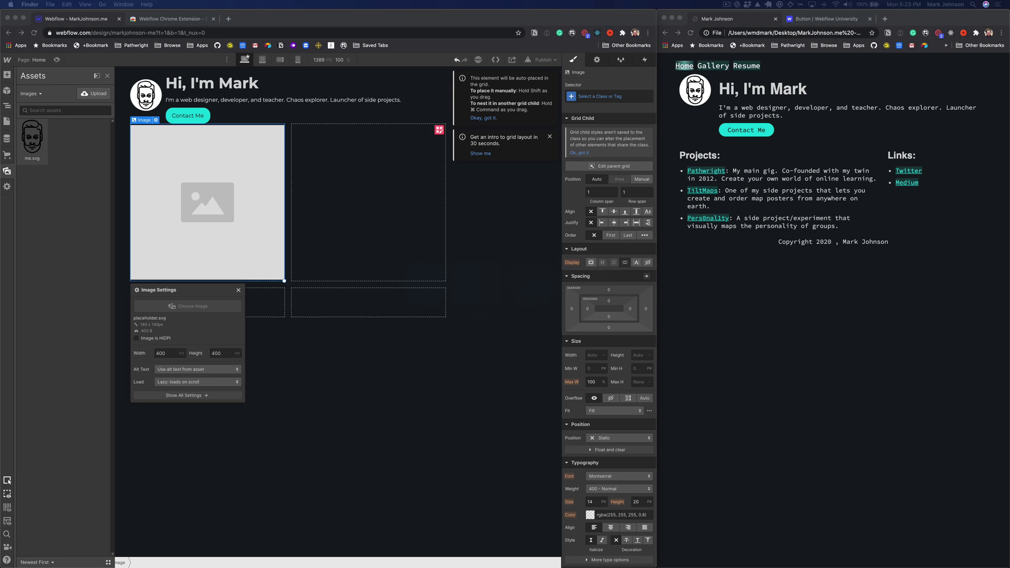
key(super+n)
click(437, 183)
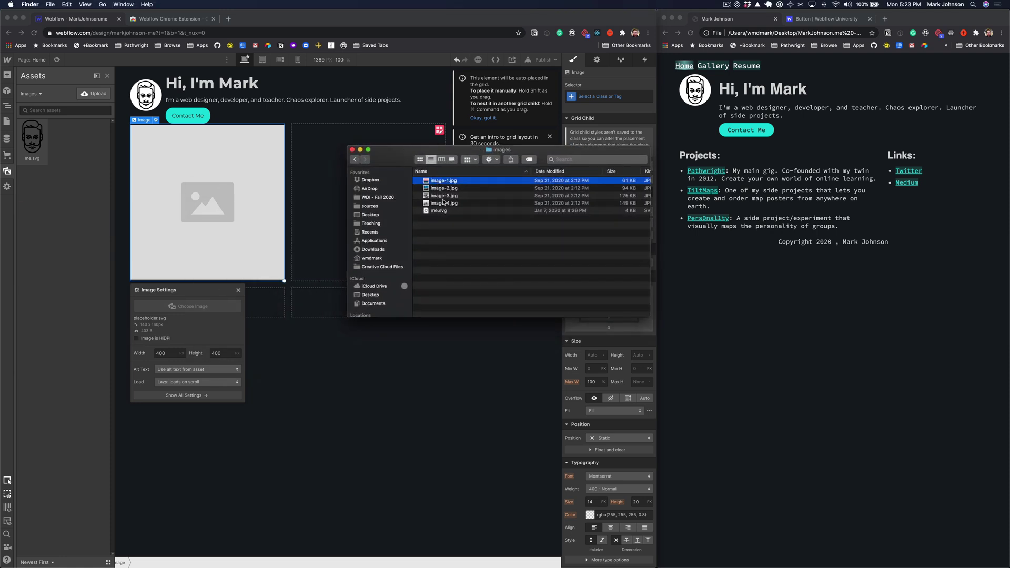
shift+click(445, 202)
click(456, 225)
drag(449, 182, 202, 226)
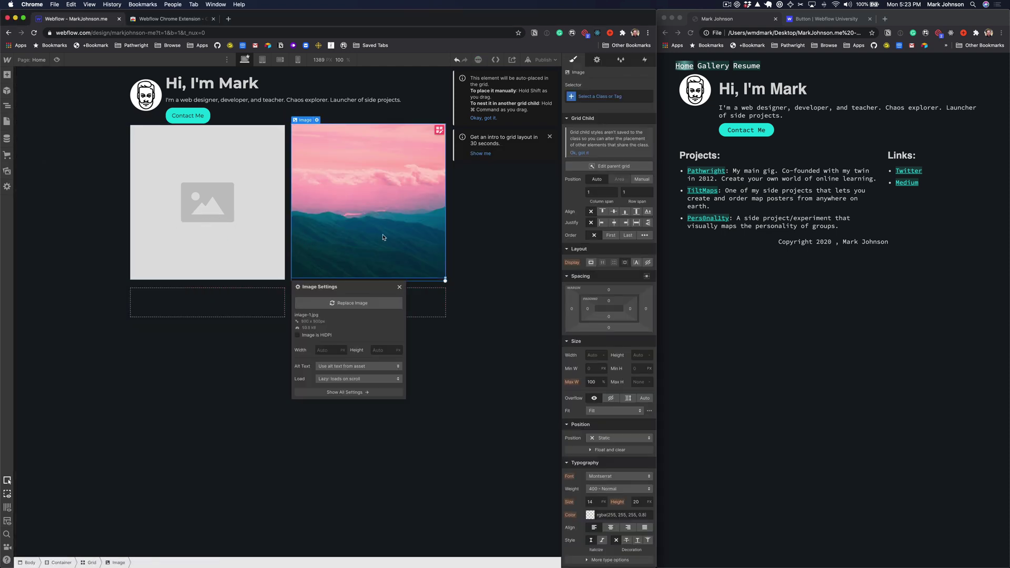
Replace the placeholder in the grid's first cell with image-1.jpg from the site's assets.
key(super+Tab)
drag(441, 190, 216, 237)
click(205, 242)
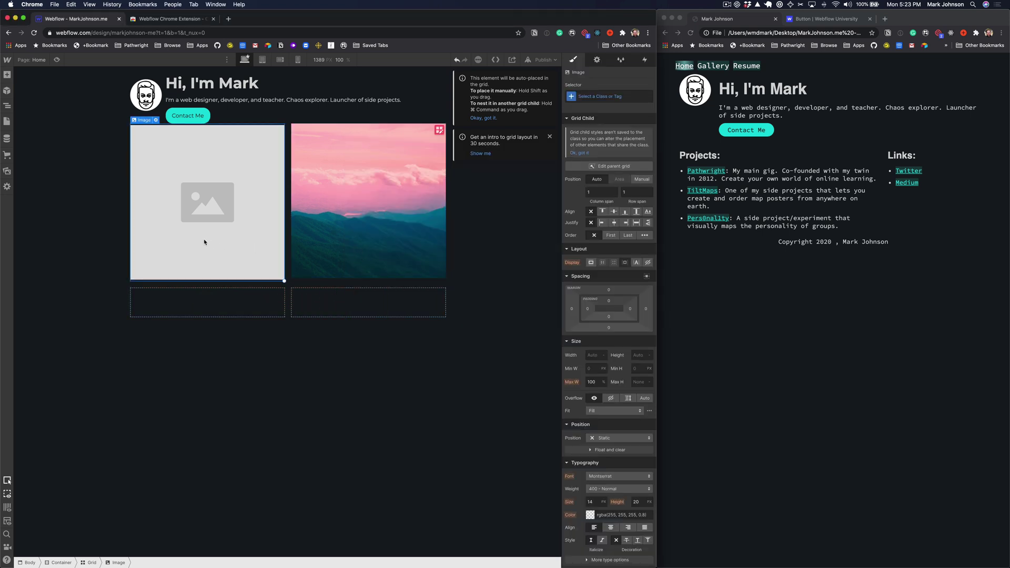
click(228, 361)
click(203, 227)
double_click(204, 197)
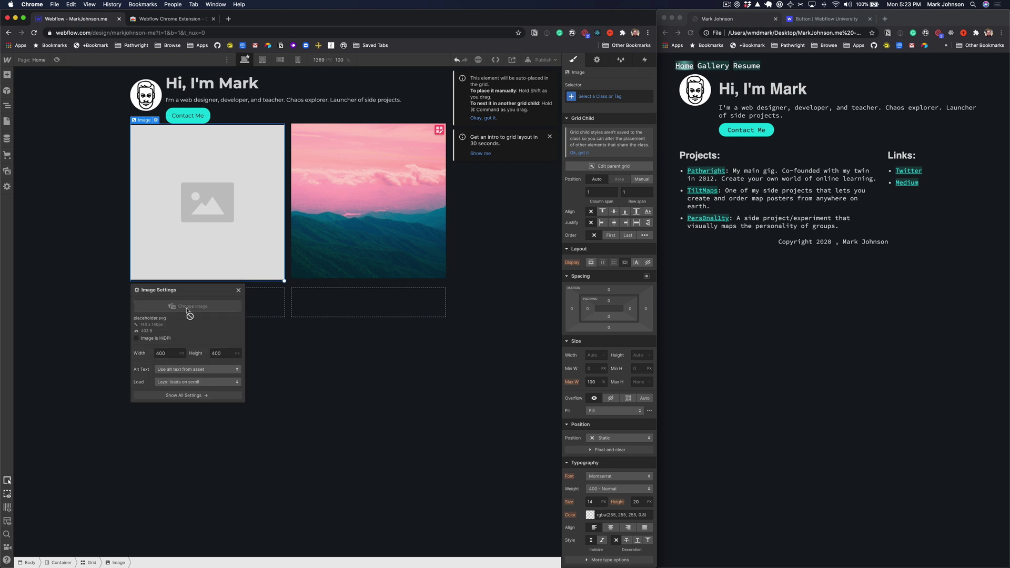
click(191, 308)
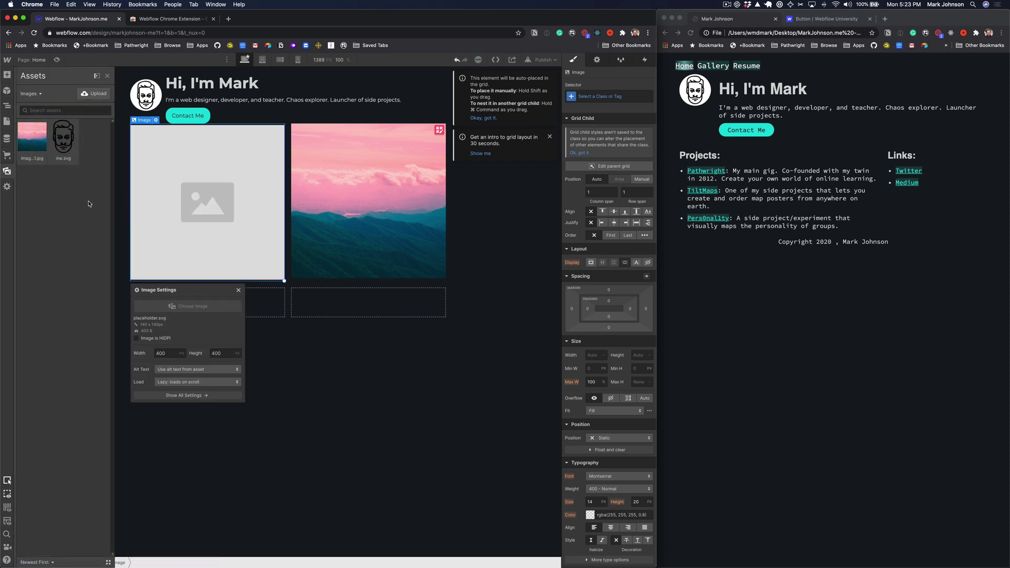
click(33, 142)
Upload image-2.jpg, image-3.jpg and image-4.jpg from Finder to the site's assets, and swap the second cell's picture for image-2.jpg.
click(334, 193)
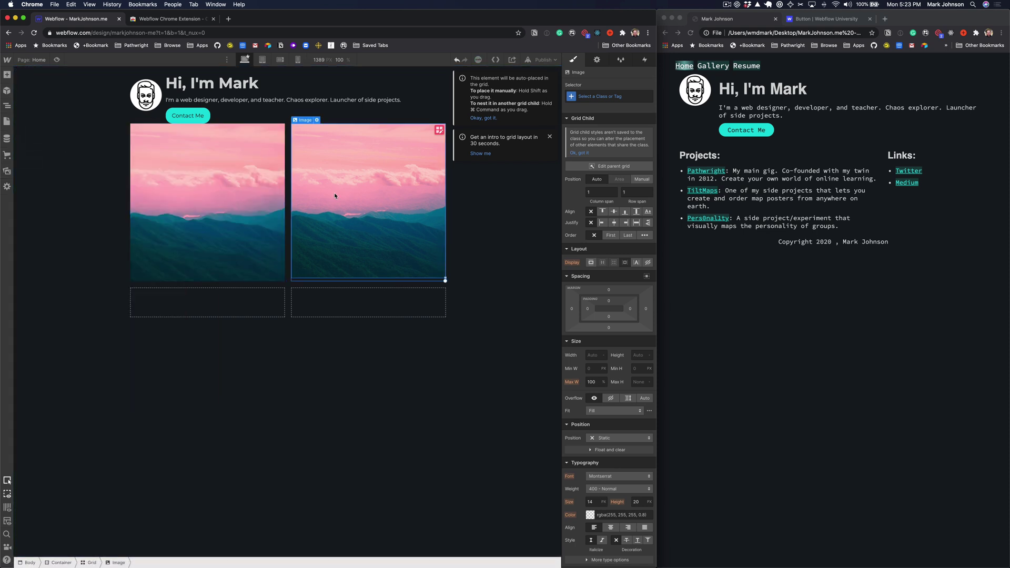
key(super+Tab)
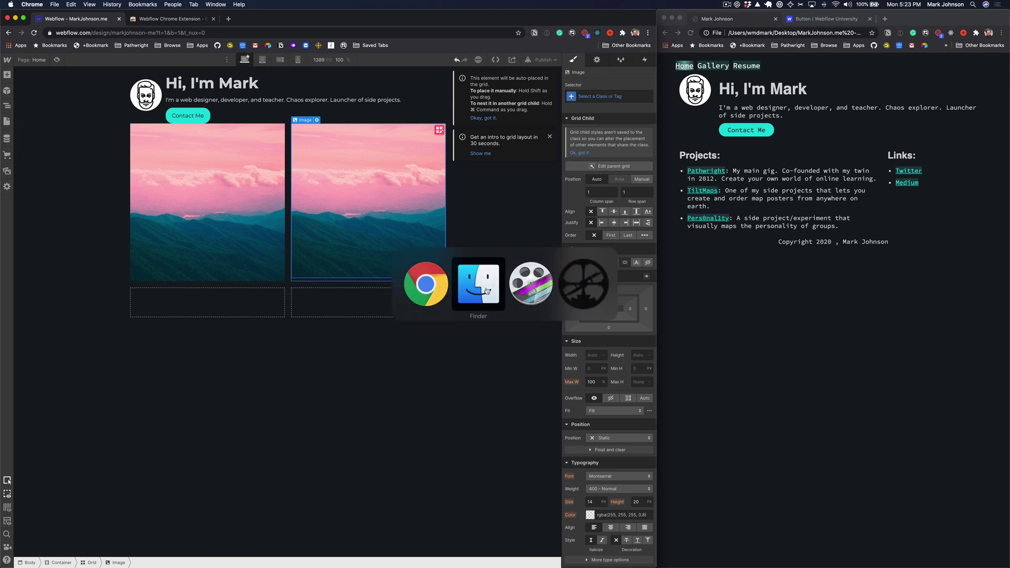
drag(450, 193, 335, 252)
key(super+Tab)
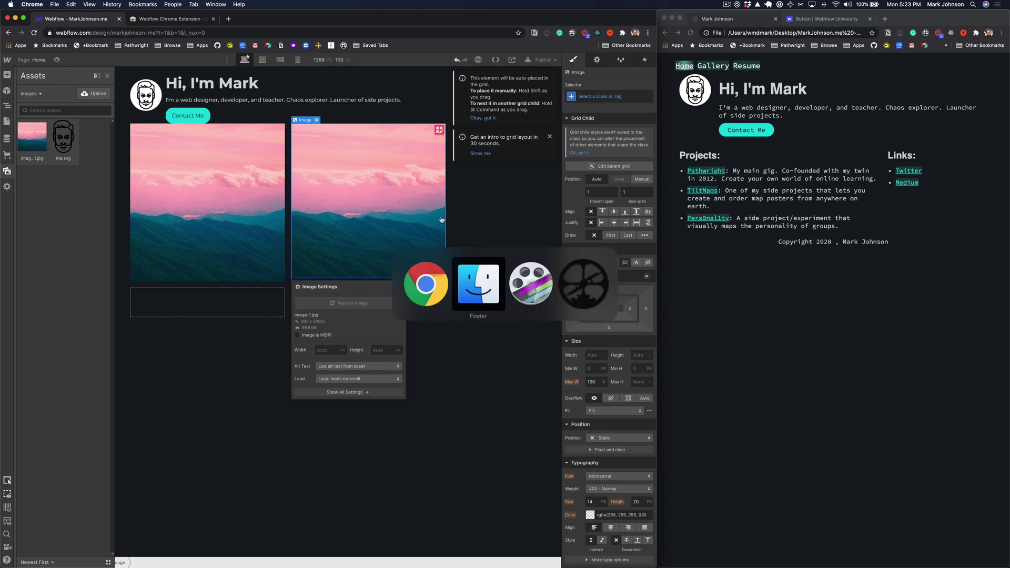
shift+click(450, 208)
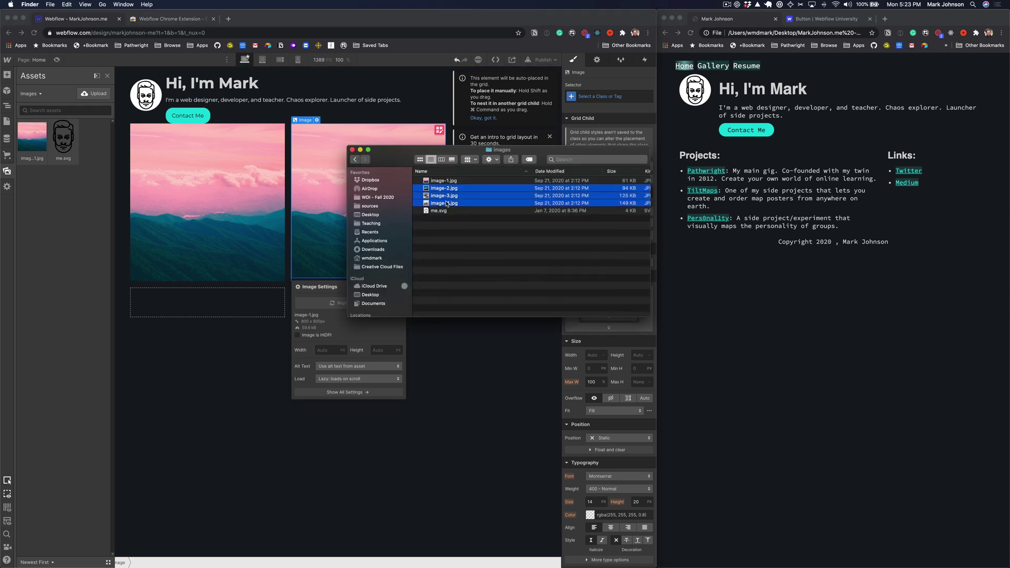
drag(450, 207, 67, 210)
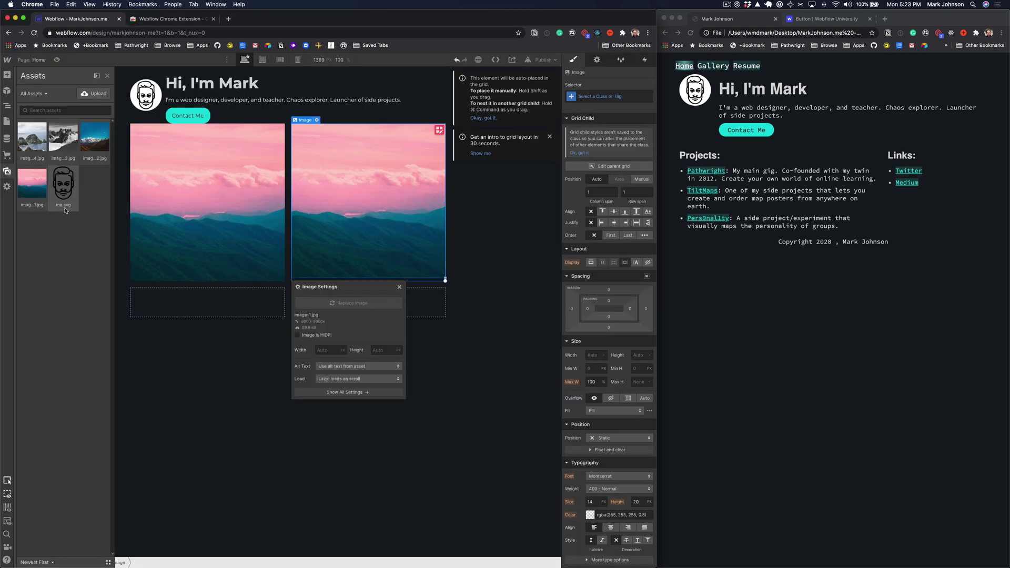
drag(95, 136, 341, 222)
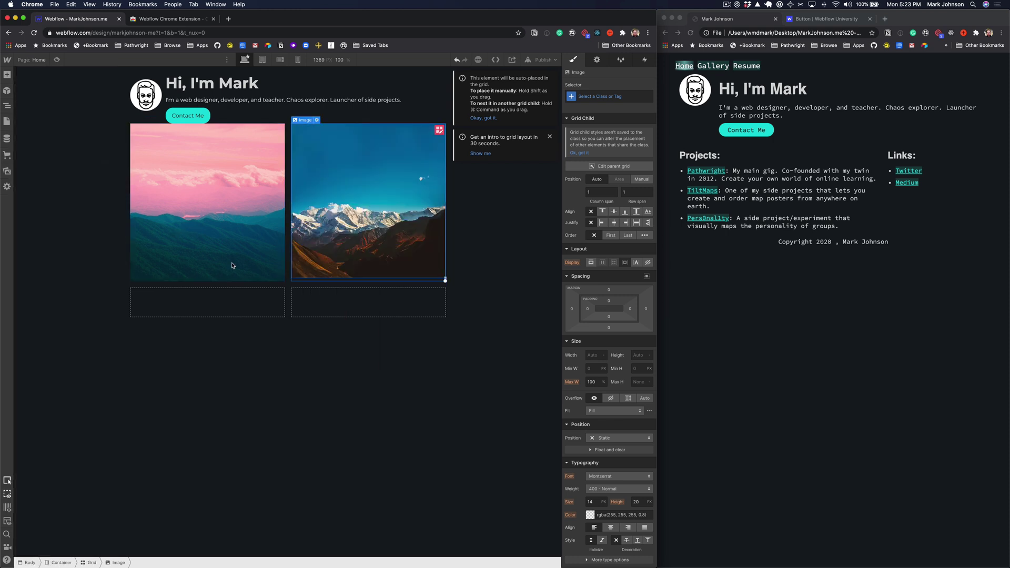
Copy and paste the existing grid images until all four cells are filled.
click(206, 298)
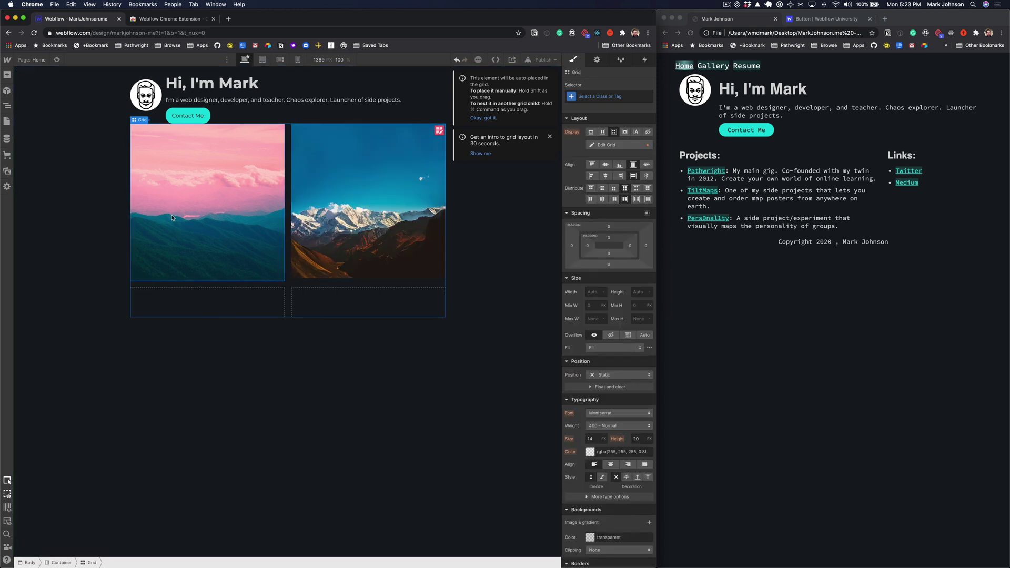
drag(172, 216, 190, 302)
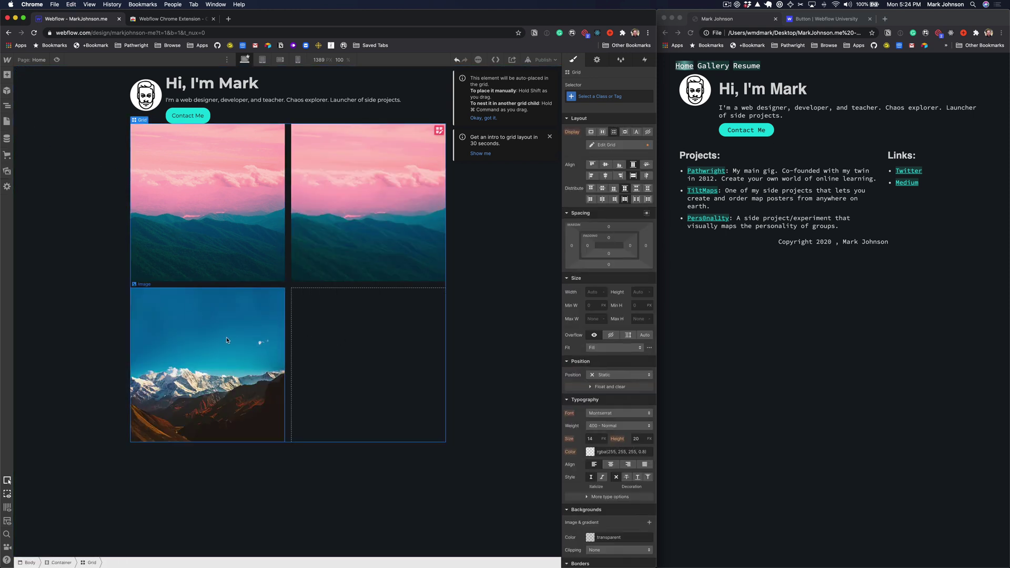
key(super+c)
key(super+v)
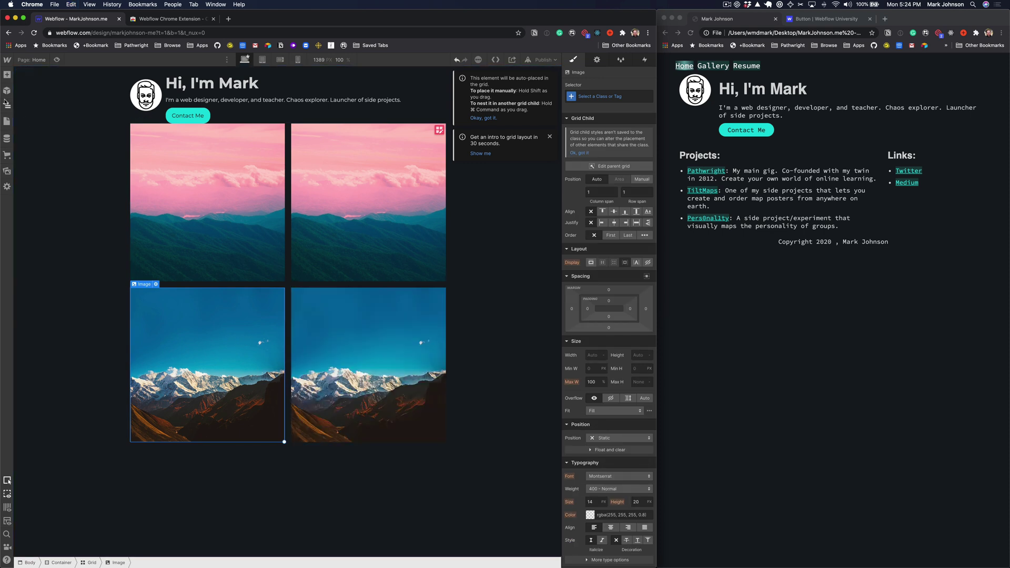
Replace the grid's third picture with image-3.jpg and choose image-2.jpg from the site's assets for the fourth.
double_click(167, 336)
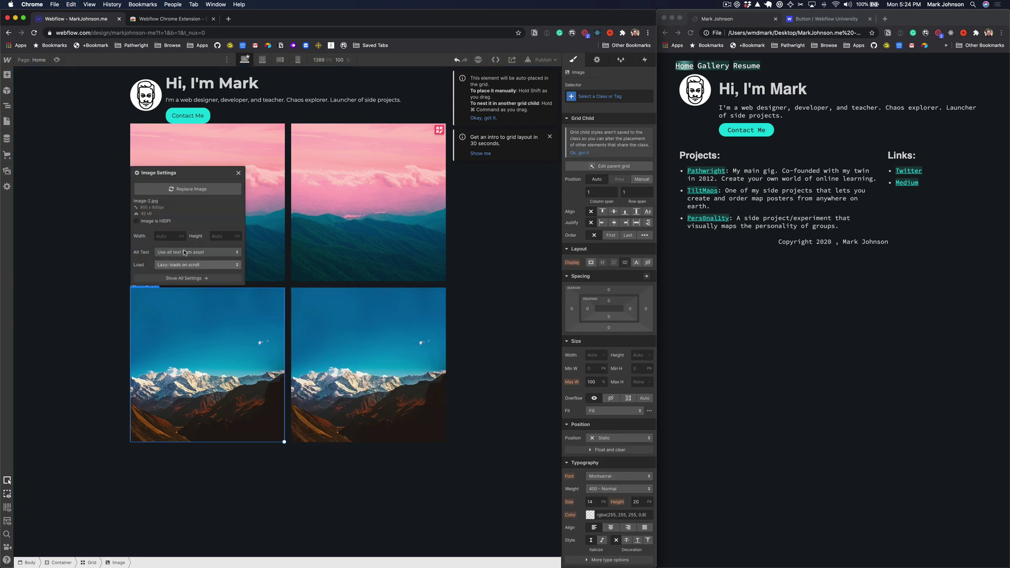
click(188, 189)
click(66, 148)
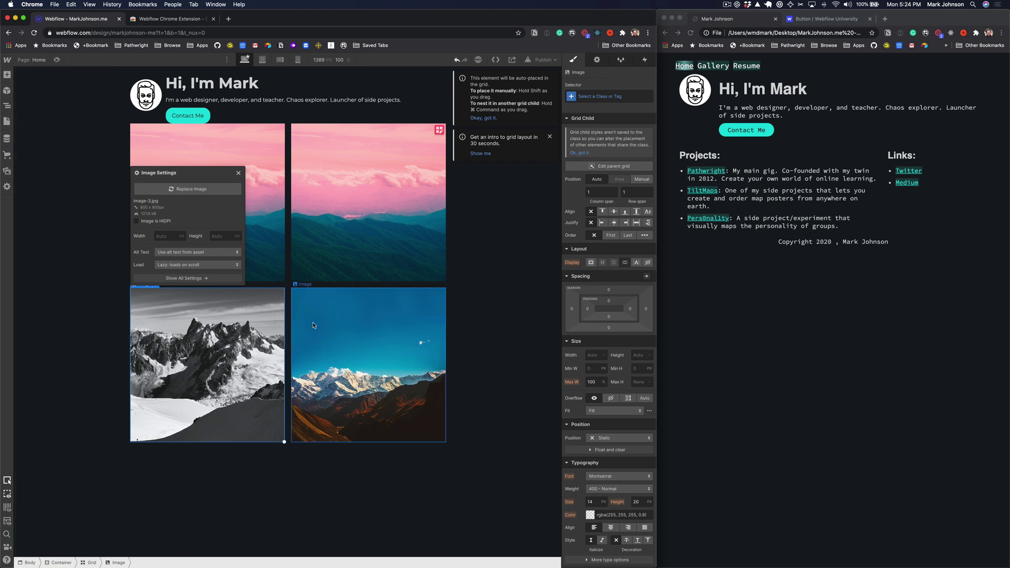
click(312, 323)
double_click(325, 331)
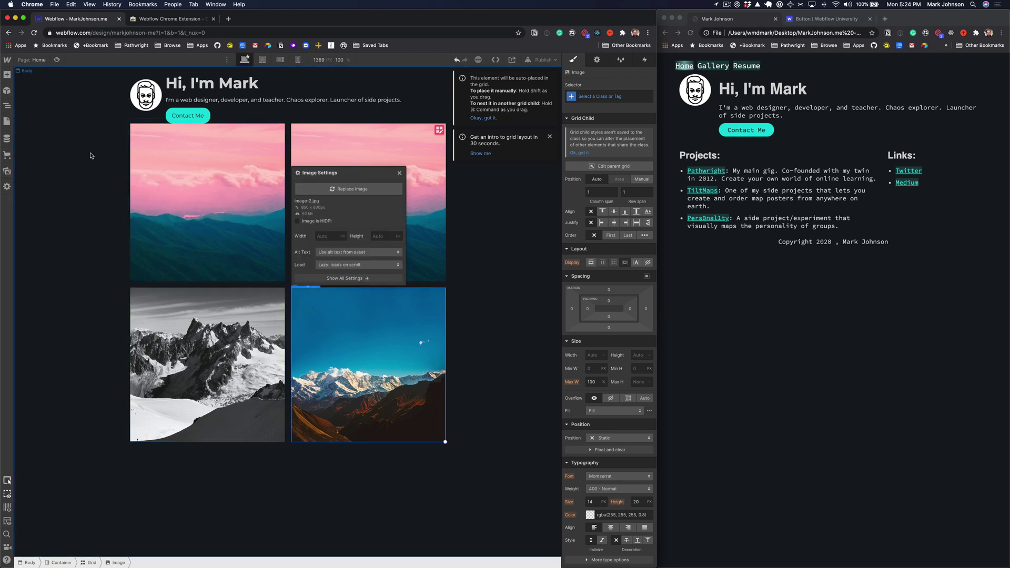
click(344, 191)
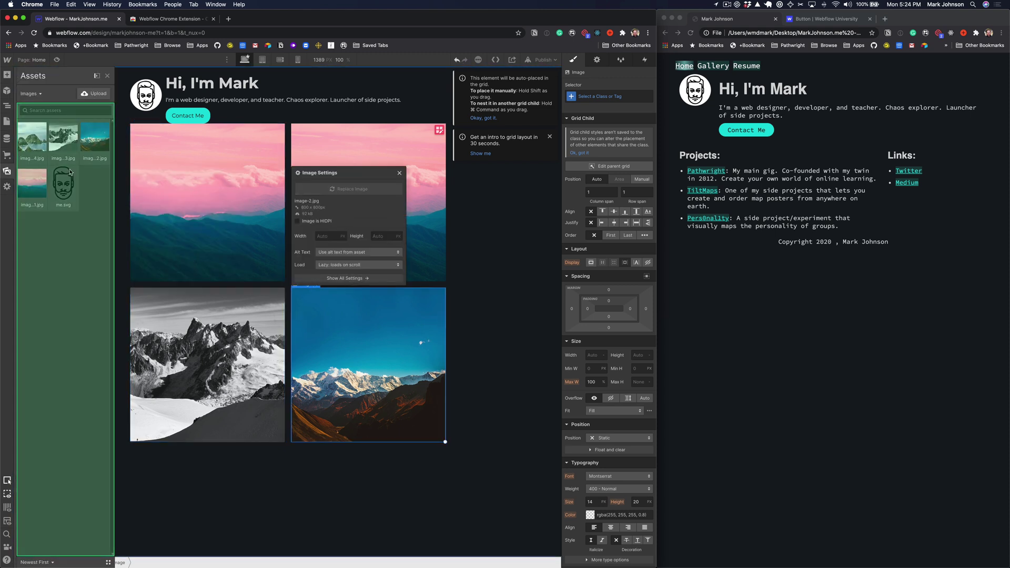
click(88, 147)
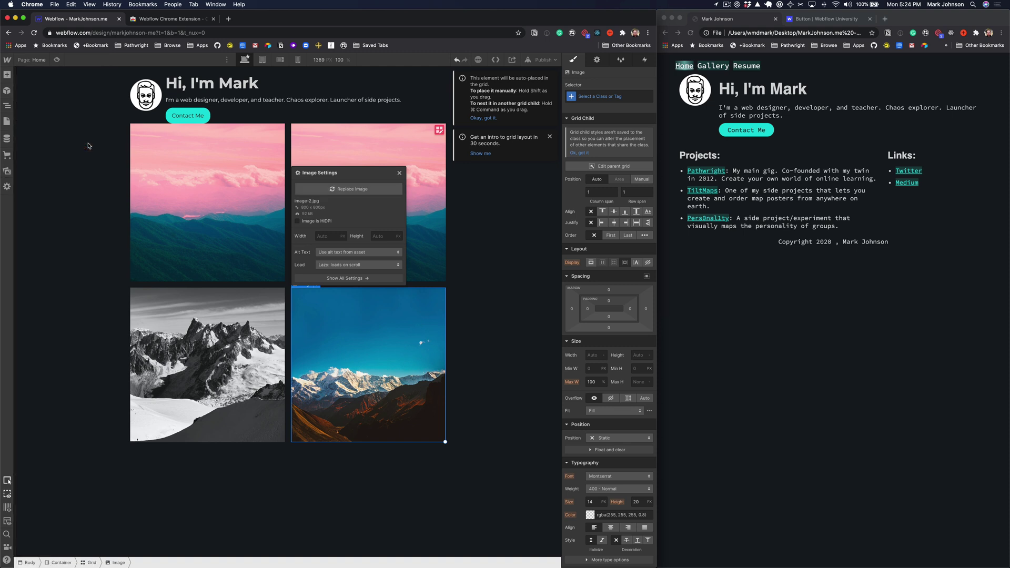
click(388, 197)
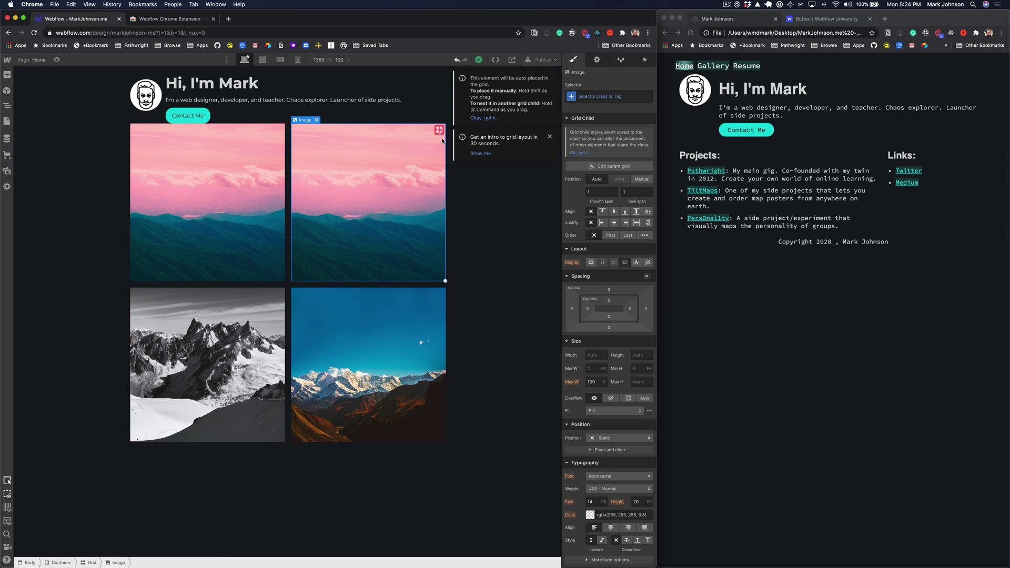
click(263, 110)
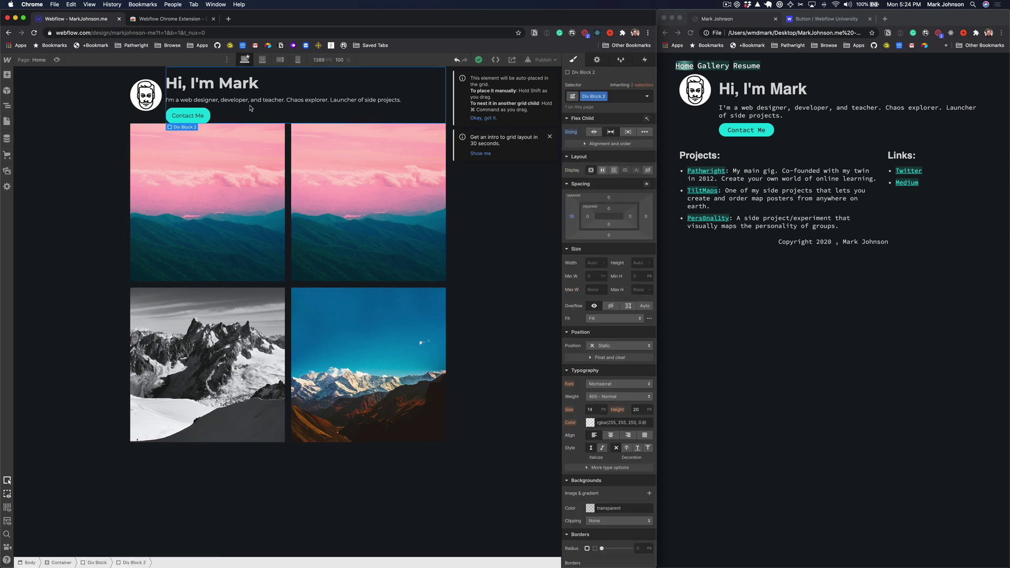
click(117, 96)
click(146, 96)
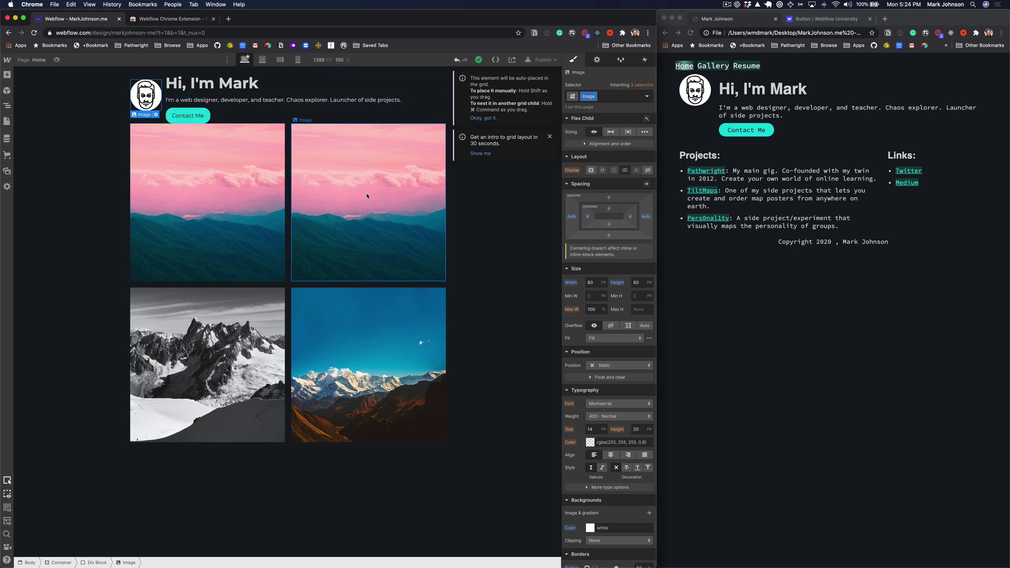
click(723, 161)
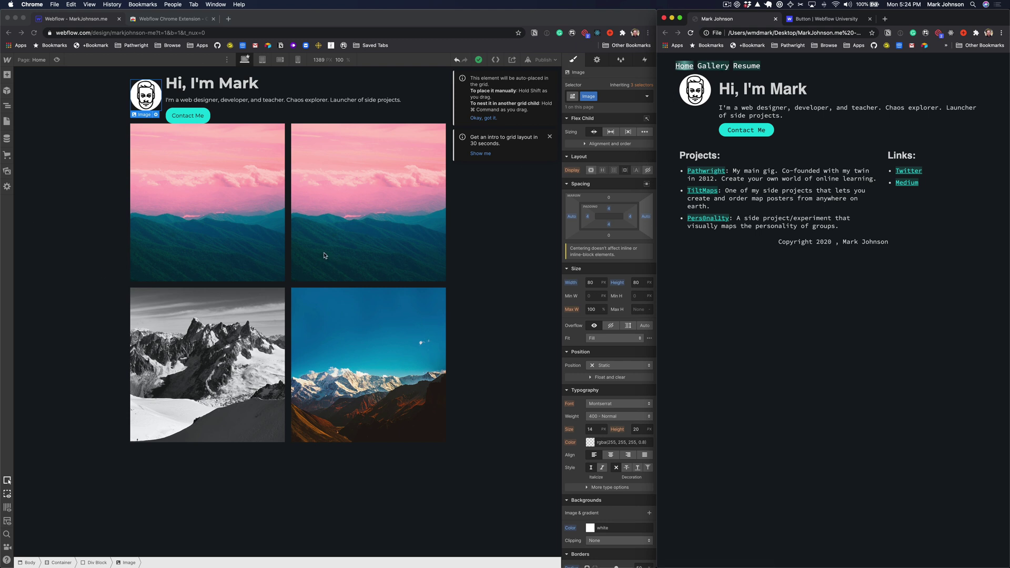
click(465, 265)
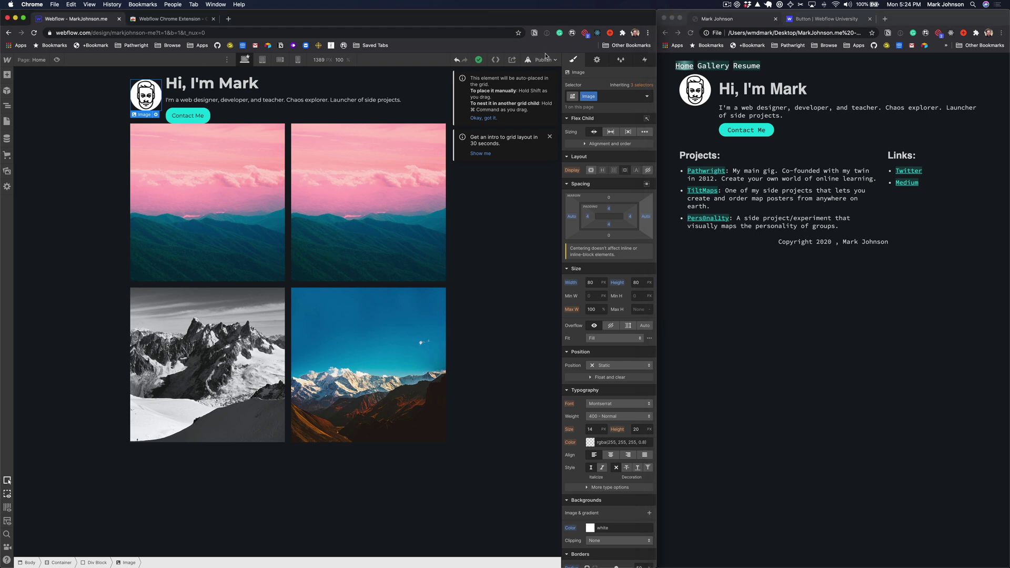
Dismiss the two grid tips covering the publishing options and publish the site to its webflow.io domain.
click(543, 60)
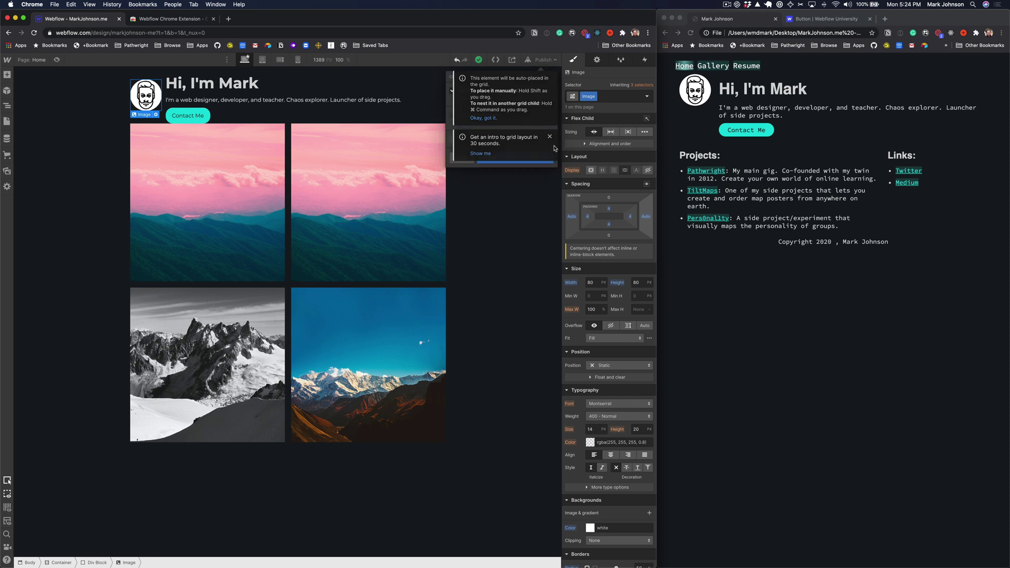
click(551, 137)
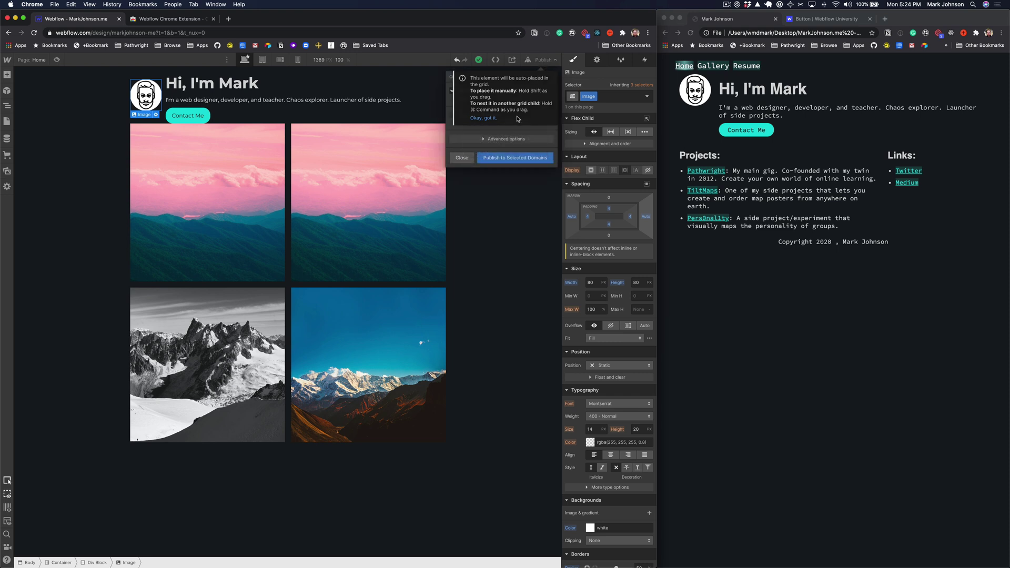
click(483, 118)
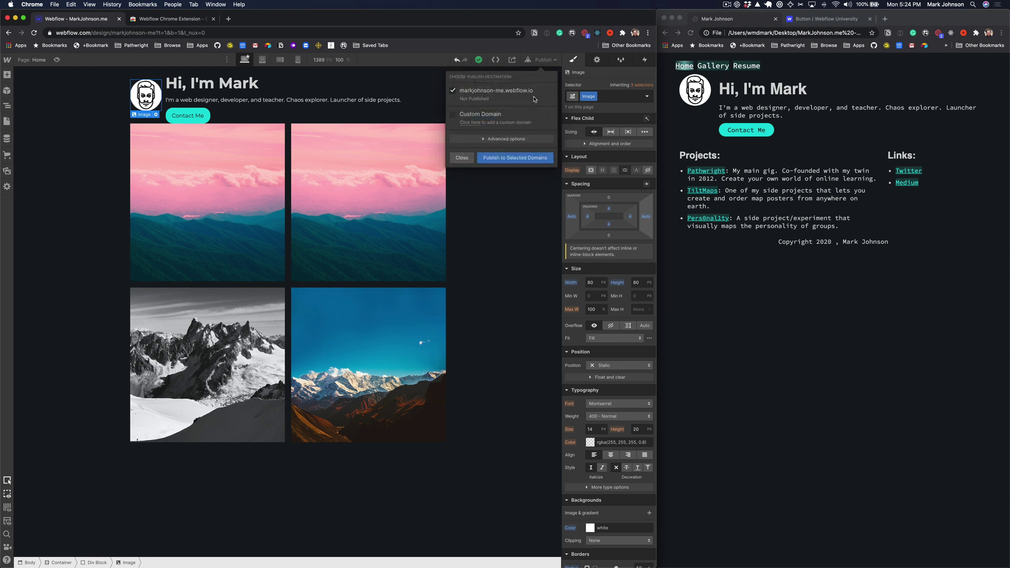
click(543, 61)
click(539, 62)
click(499, 159)
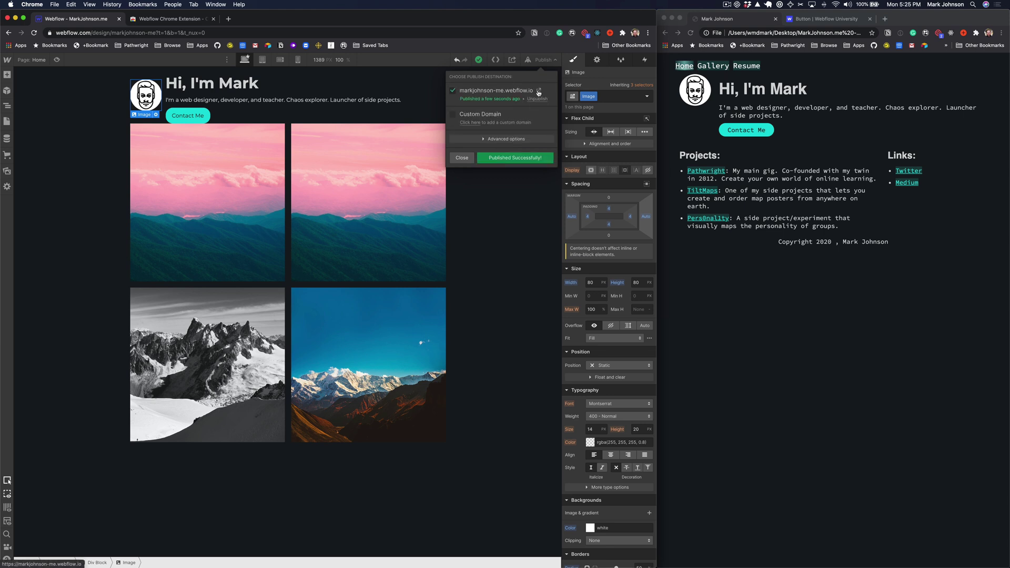
Open the published webflow.io page to check the header and image grid, and return to the Webflow designer.
click(538, 93)
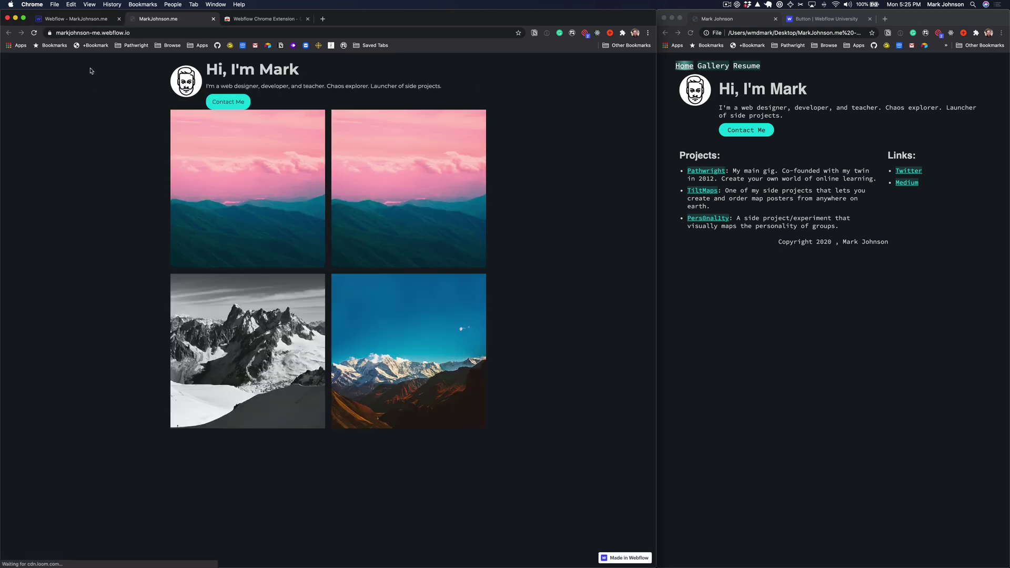
click(98, 32)
click(100, 191)
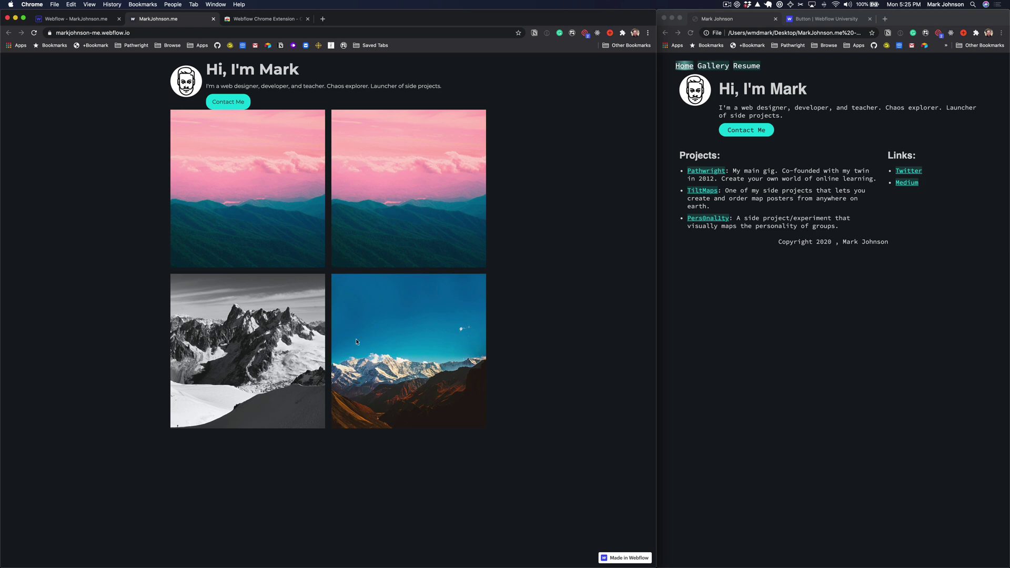
click(85, 25)
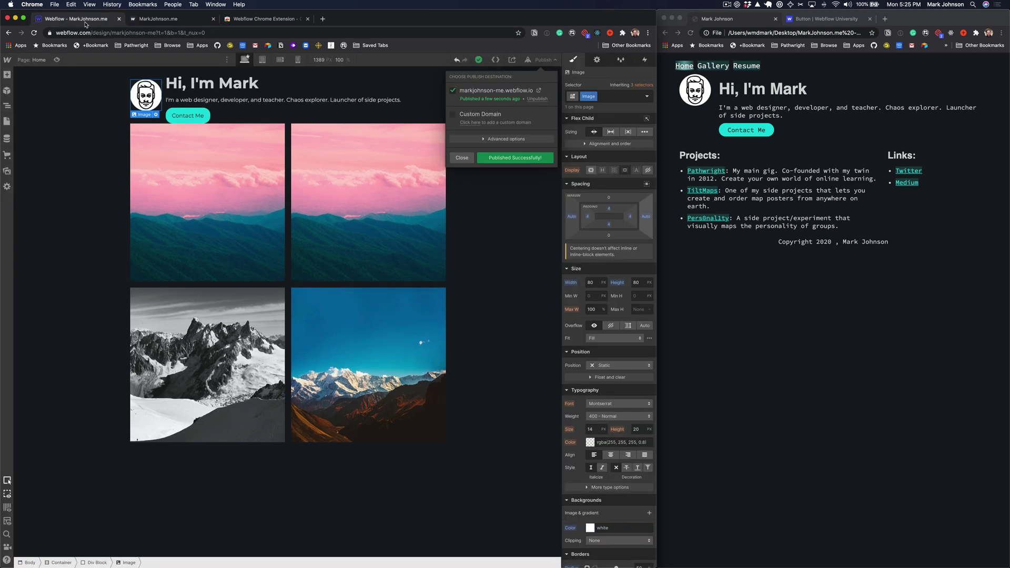
click(252, 136)
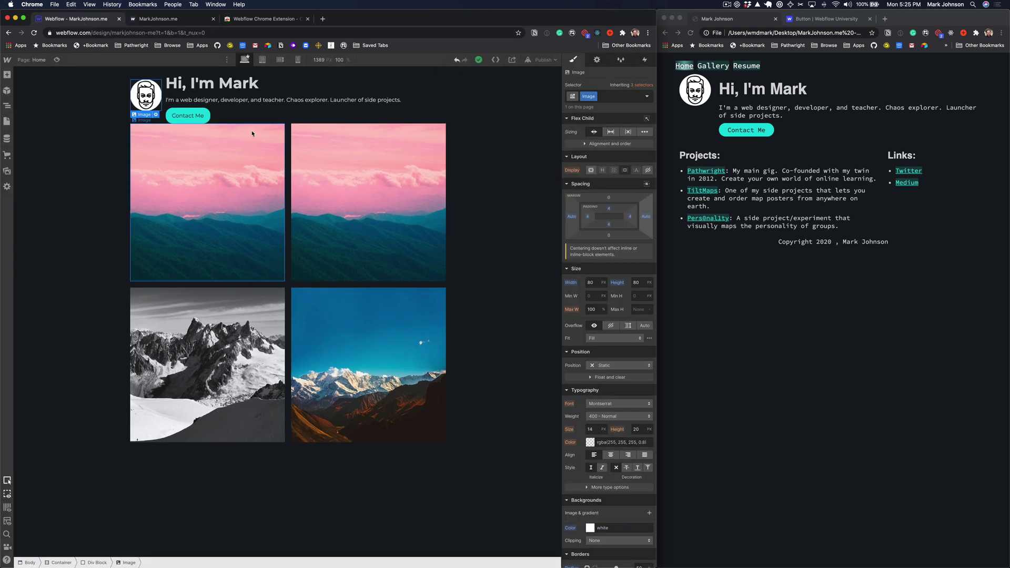
Set the image grid's top margin to 20 px, undoing a first attempt that applied a margin on all sides.
click(196, 135)
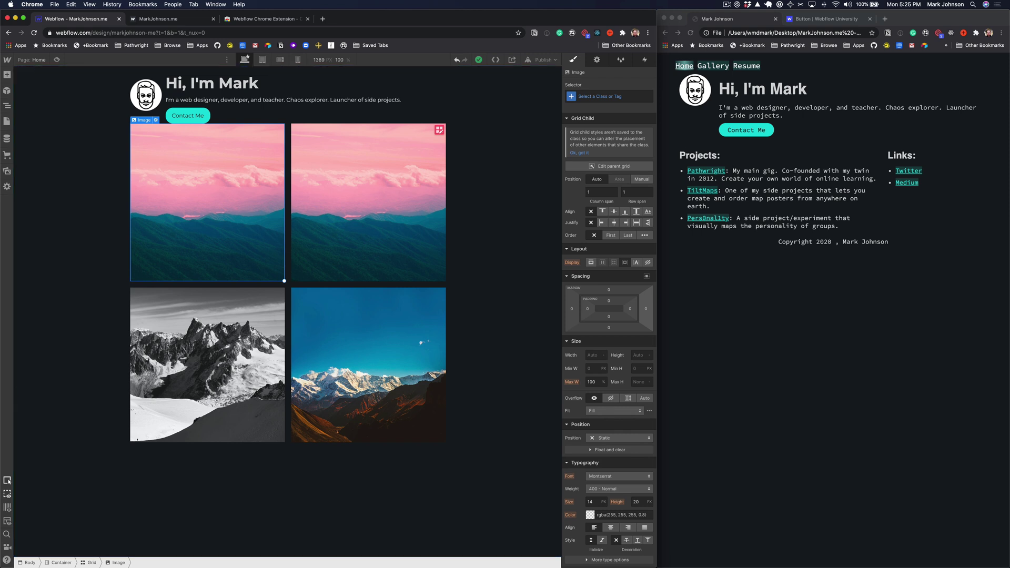
click(7, 105)
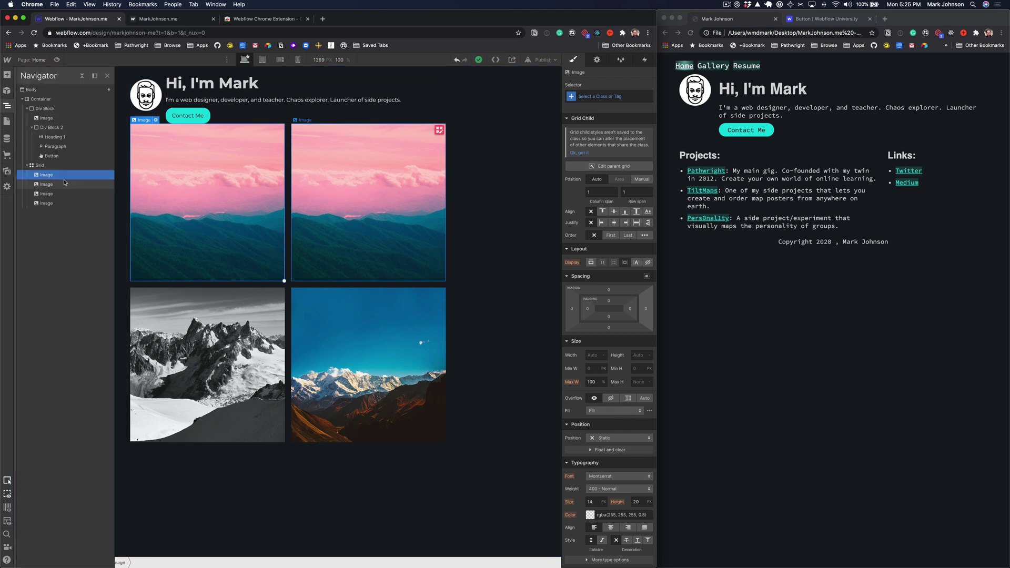
click(42, 165)
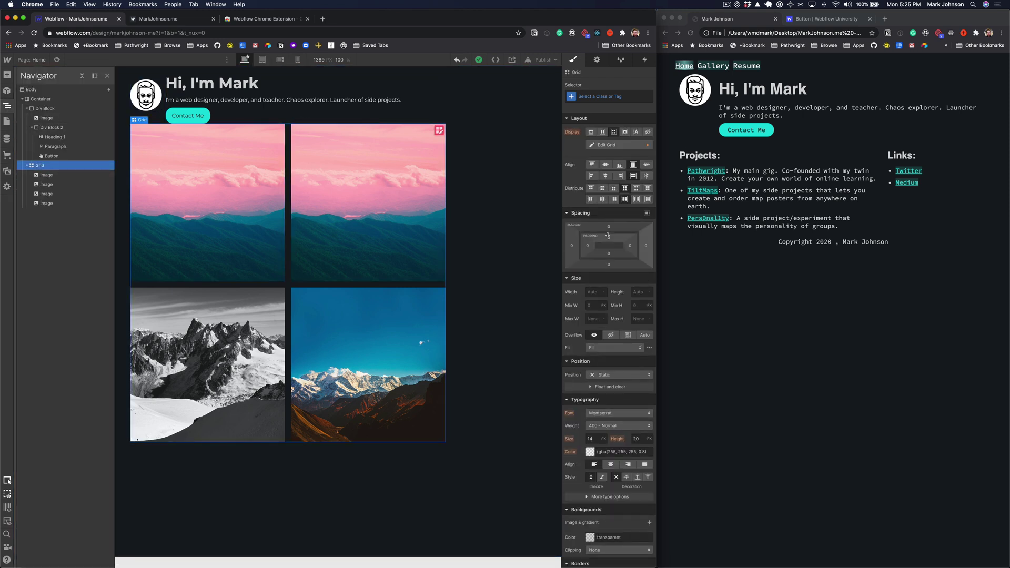
drag(611, 223, 614, 214)
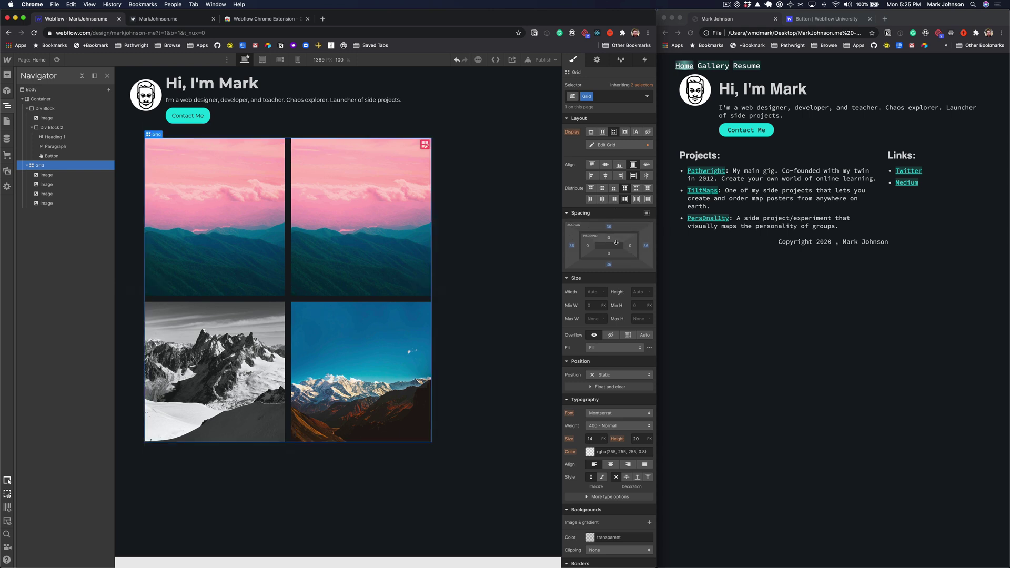
key(super+z)
click(615, 230)
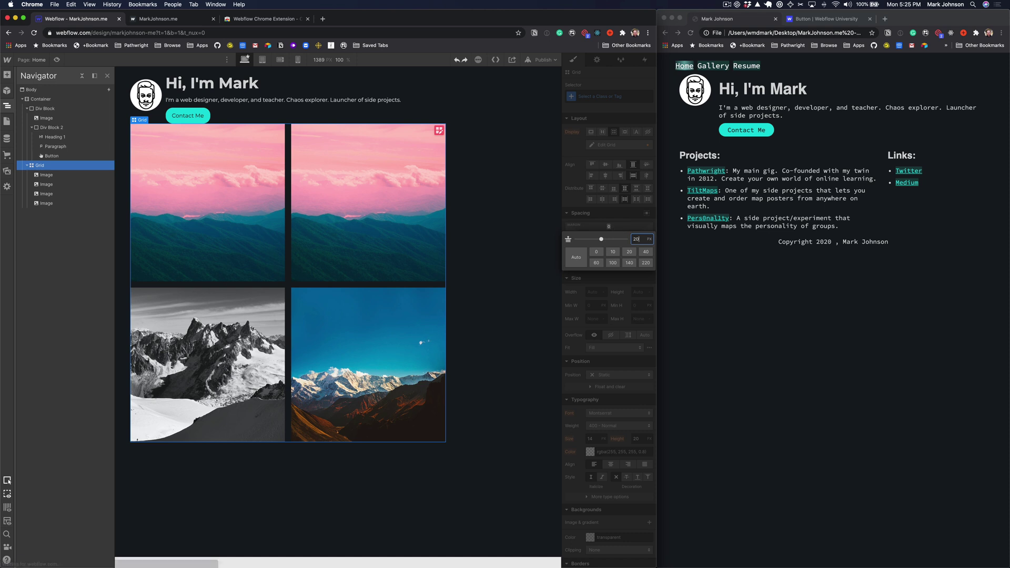
click(525, 83)
Publish the site again to its webflow.io domain and check the grid spacing on the live page.
click(543, 59)
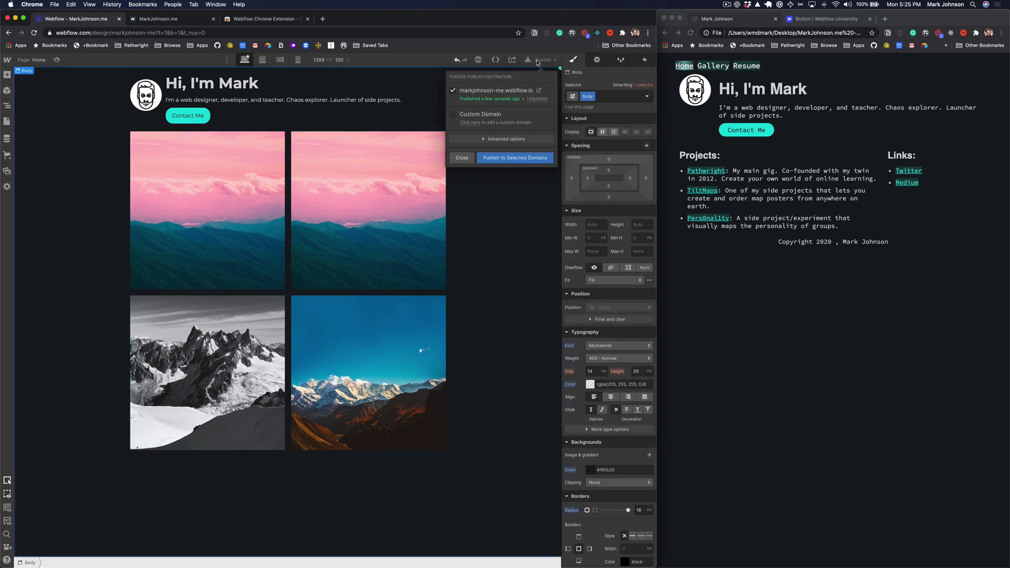
click(493, 157)
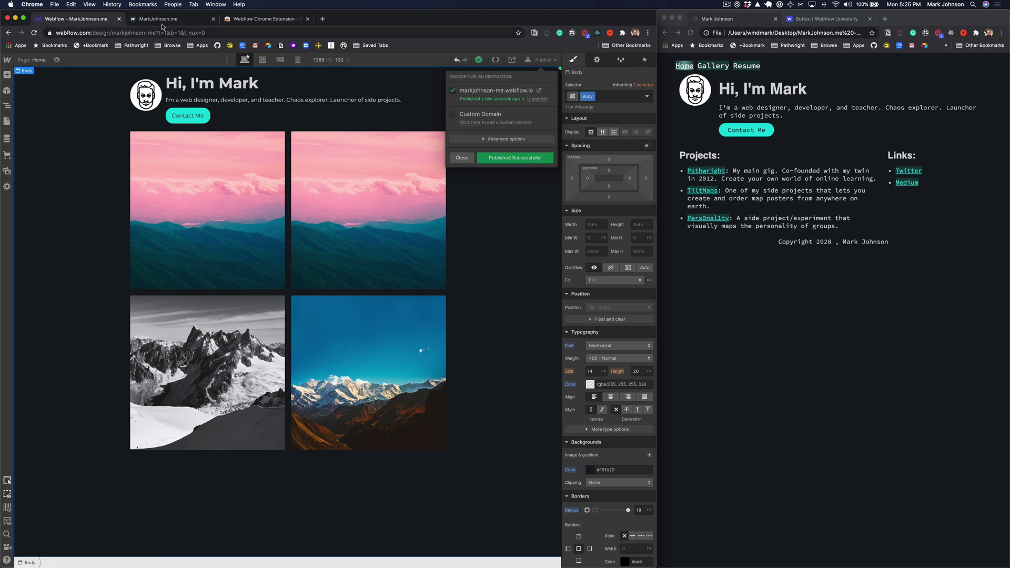
click(160, 19)
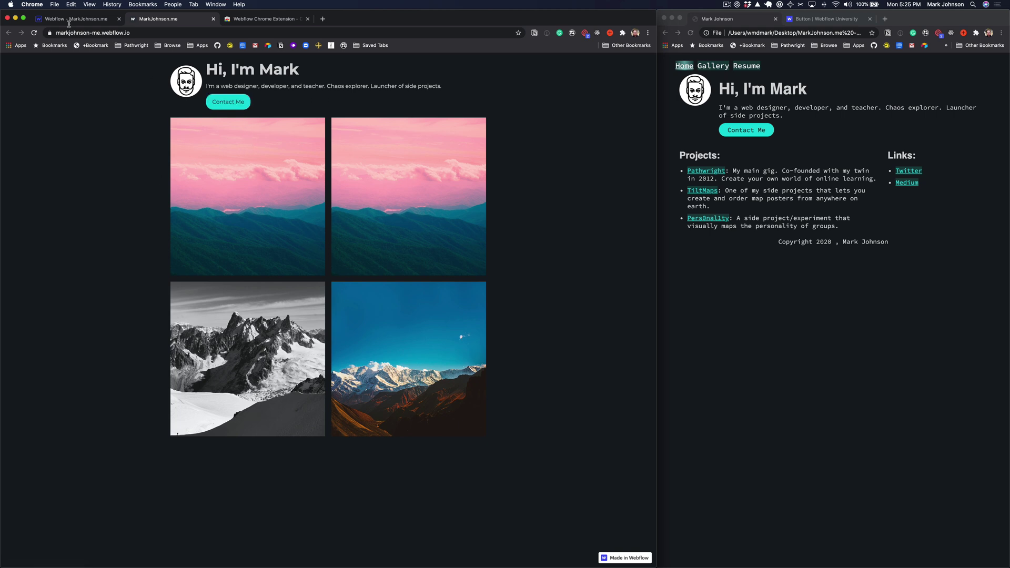
click(47, 19)
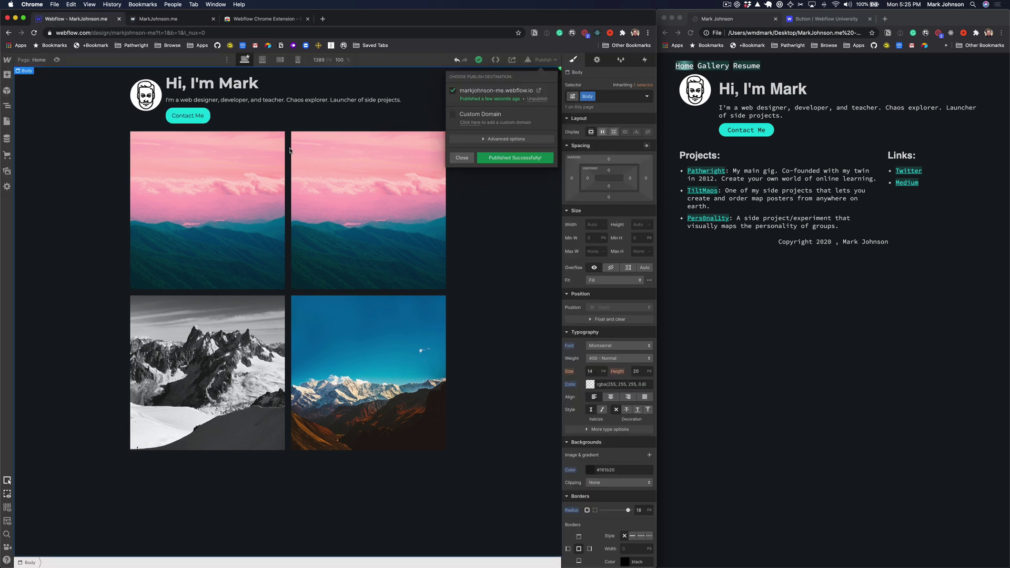
click(491, 280)
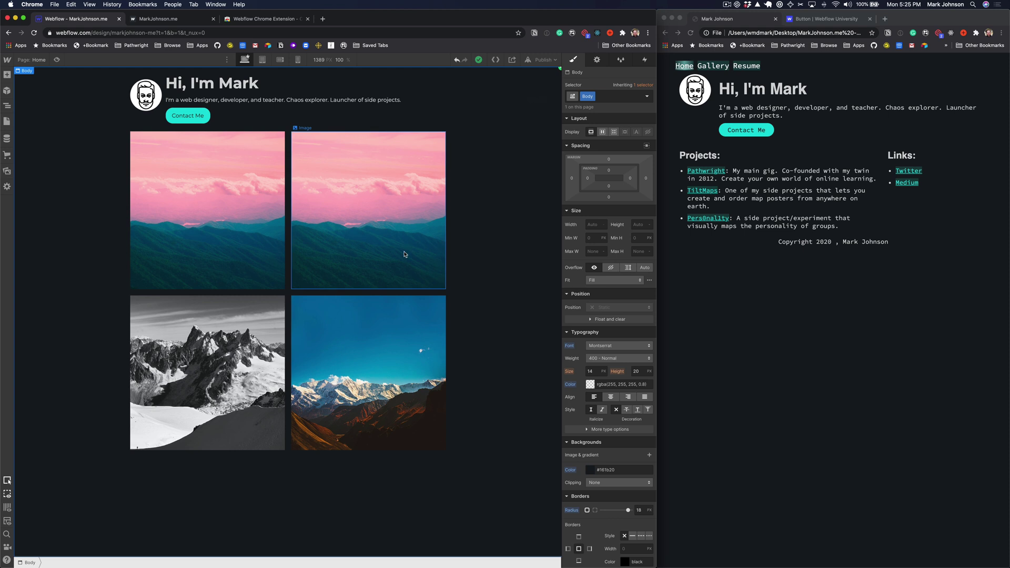